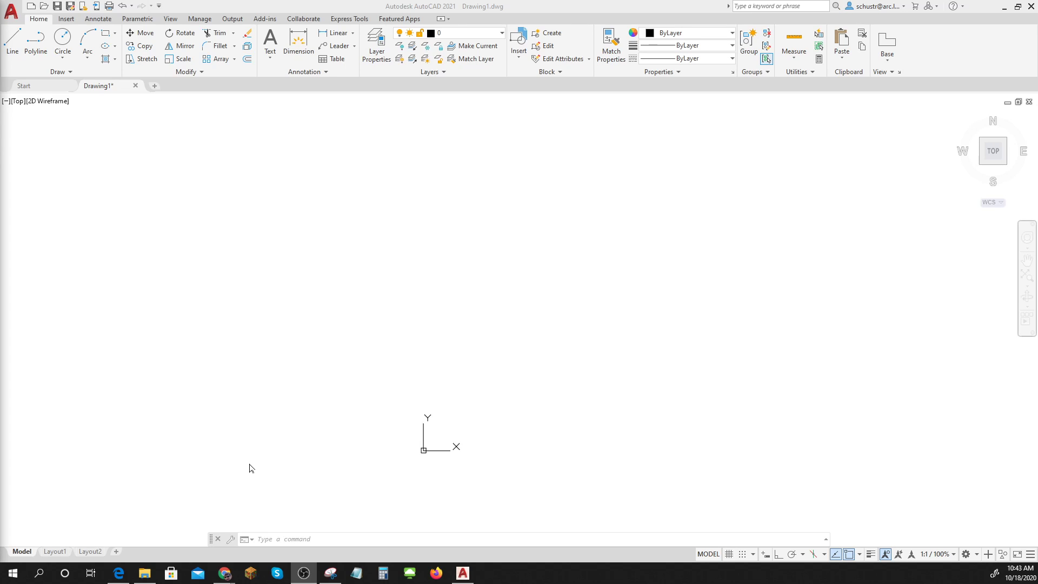
- Draw and erase a test circle, then confirm the decimal-inch drawing units unchanged
{"action": "left_click", "coordinate": [307, 411]}
{"action": "left_click", "coordinate": [332, 363]}
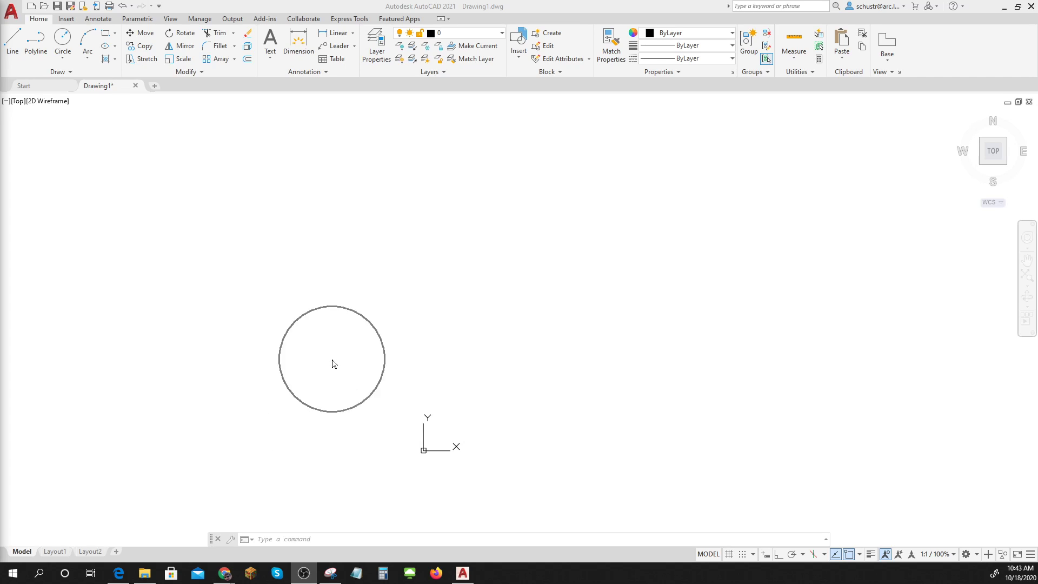
{"action": "left_click", "coordinate": [331, 363]}
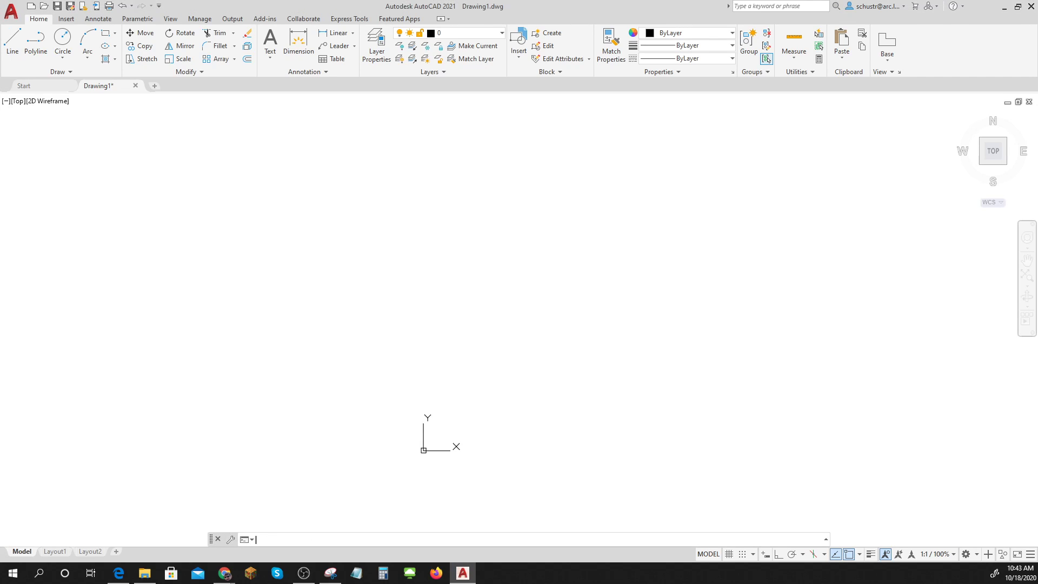
{"action": "key", "text": "Return"}
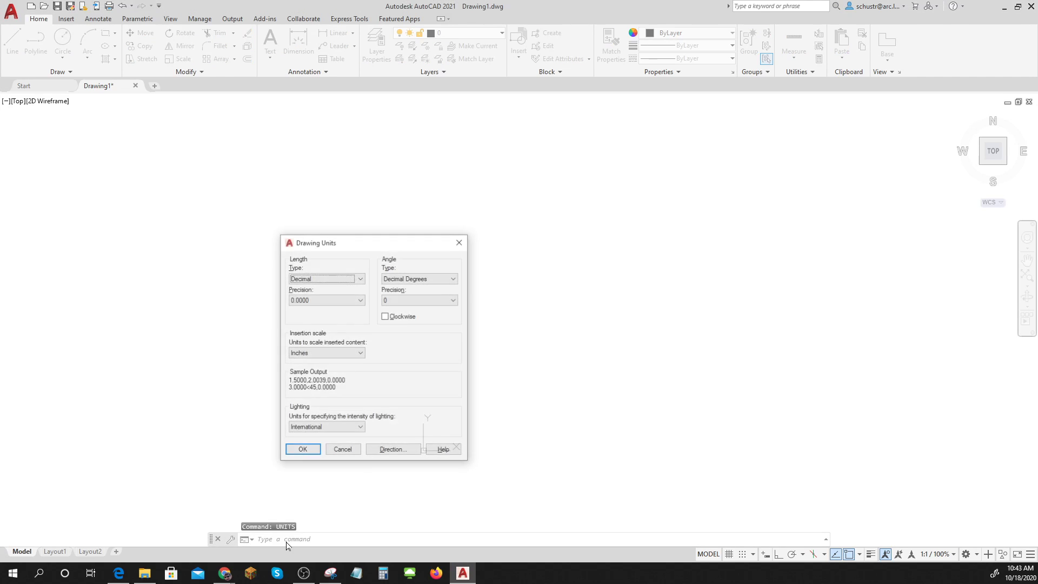
{"action": "left_click", "coordinate": [303, 450]}
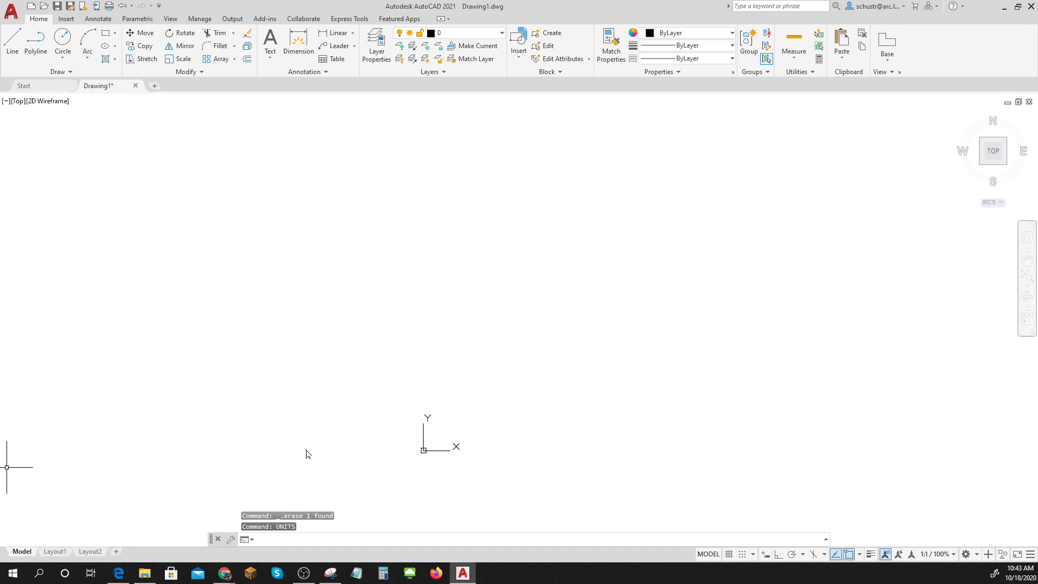
- View the Layout1 sheet, then switch to Layout2 and pan it into view
{"action": "left_click", "coordinate": [59, 551]}
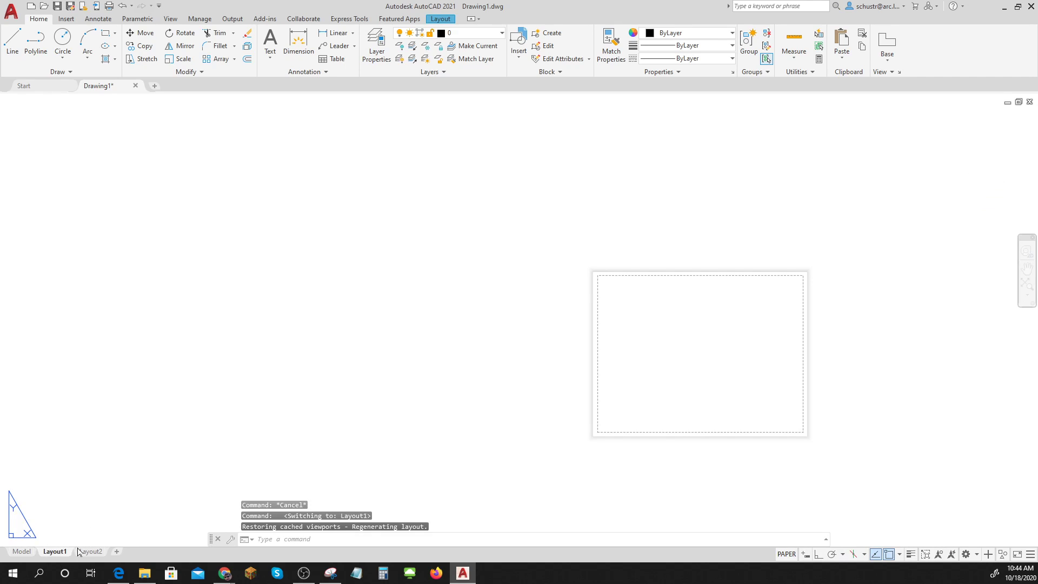
{"action": "scroll", "coordinate": [764, 412], "scroll_direction": "up", "scroll_amount": 4}
{"action": "scroll", "coordinate": [765, 412], "scroll_direction": "down", "scroll_amount": 2}
{"action": "middle_click_drag", "start_coordinate": [764, 413], "coordinate": [681, 419]}
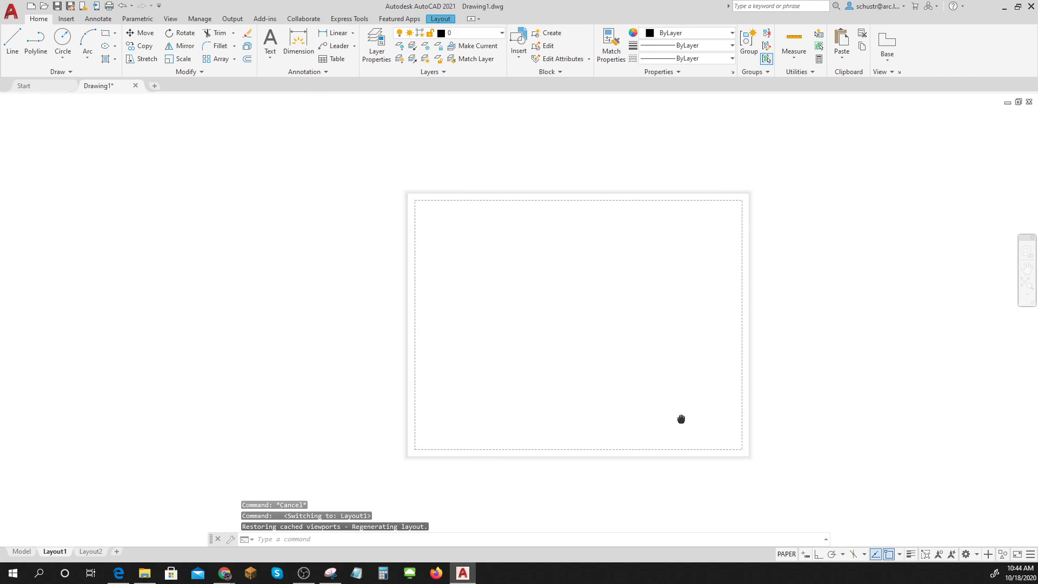
{"action": "left_click", "coordinate": [90, 551]}
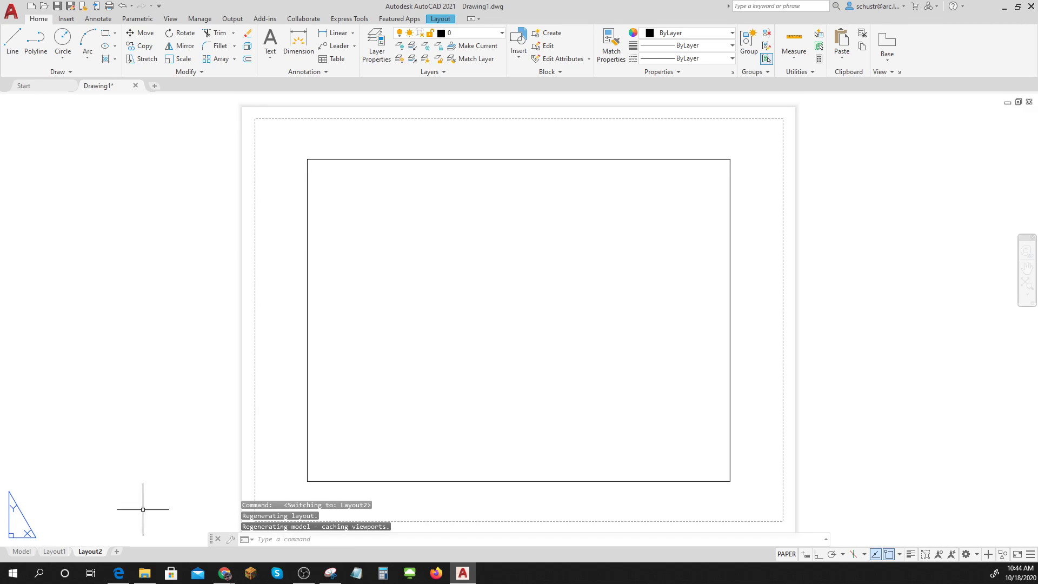
{"action": "scroll", "coordinate": [447, 407], "scroll_direction": "down", "scroll_amount": 2}
{"action": "middle_click_drag", "start_coordinate": [568, 430], "coordinate": [582, 386]}
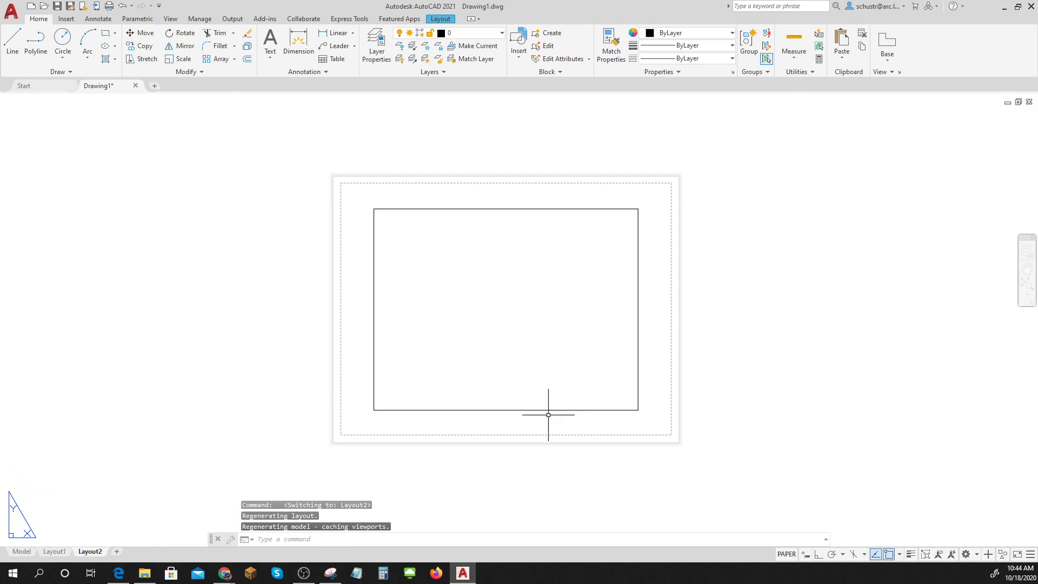
- Insert the Layout Portfolio A Portrait Border title block from Recent Blocks onto Layout2
{"action": "left_click", "coordinate": [67, 19]}
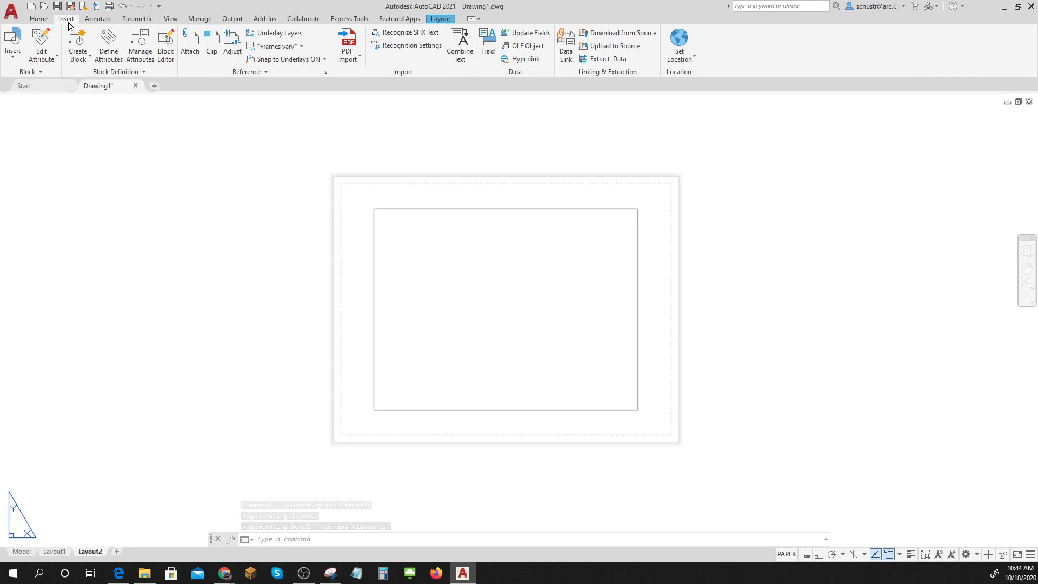
{"action": "left_click", "coordinate": [12, 56]}
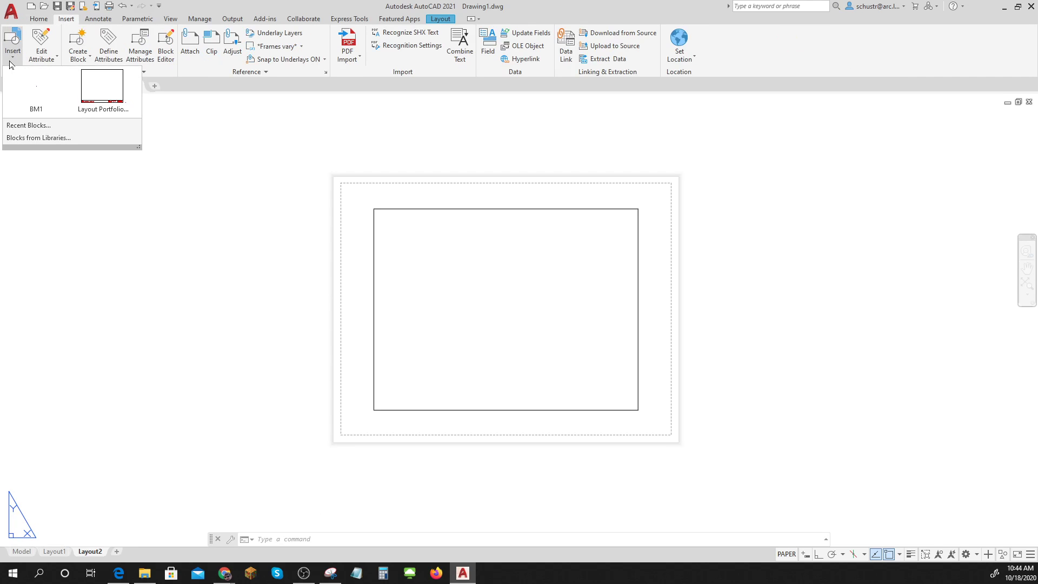
{"action": "left_click", "coordinate": [25, 126]}
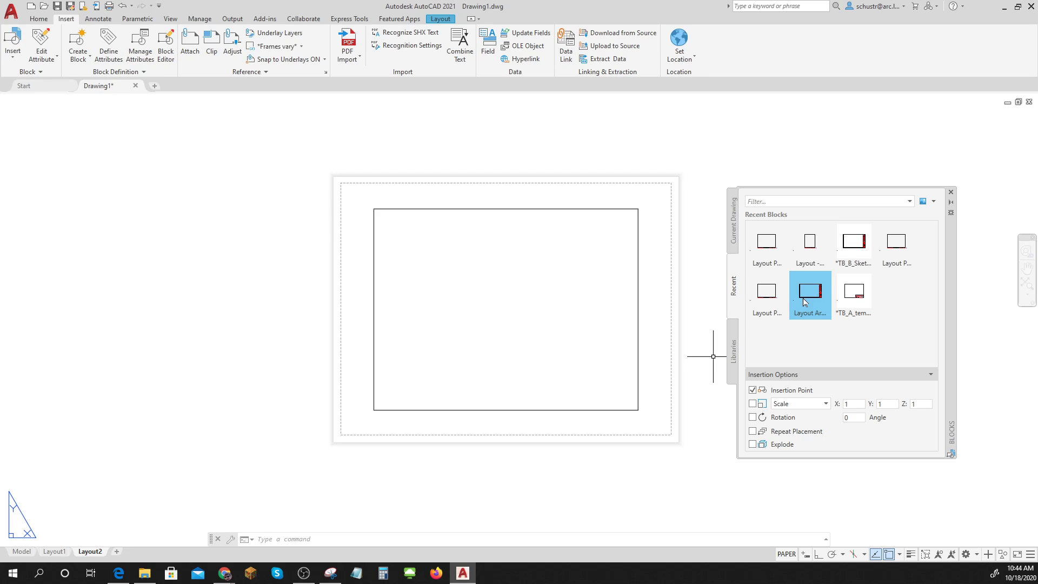
{"action": "mouse_move", "coordinate": [804, 302]}
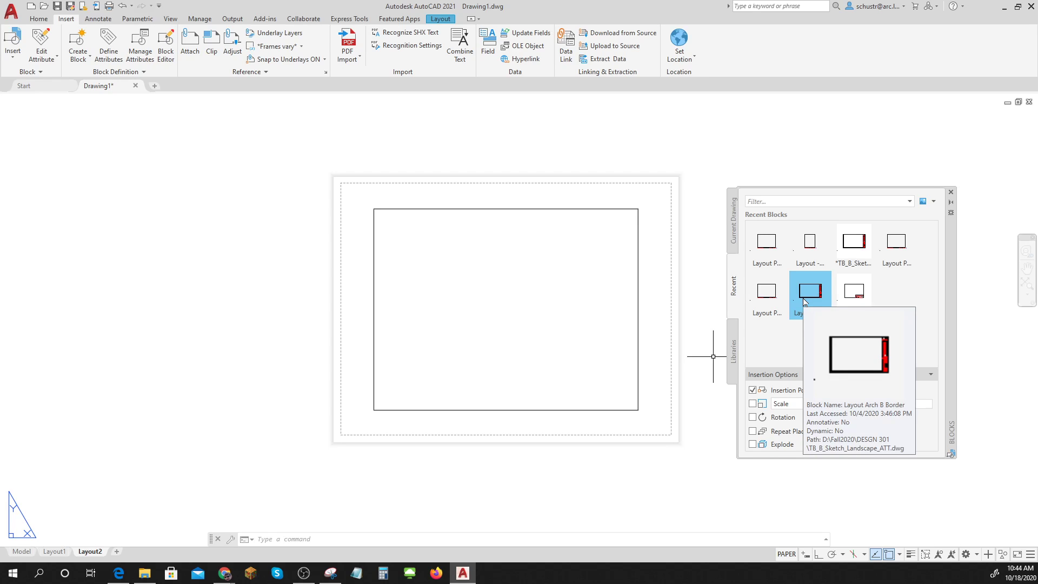
{"action": "mouse_move", "coordinate": [766, 295]}
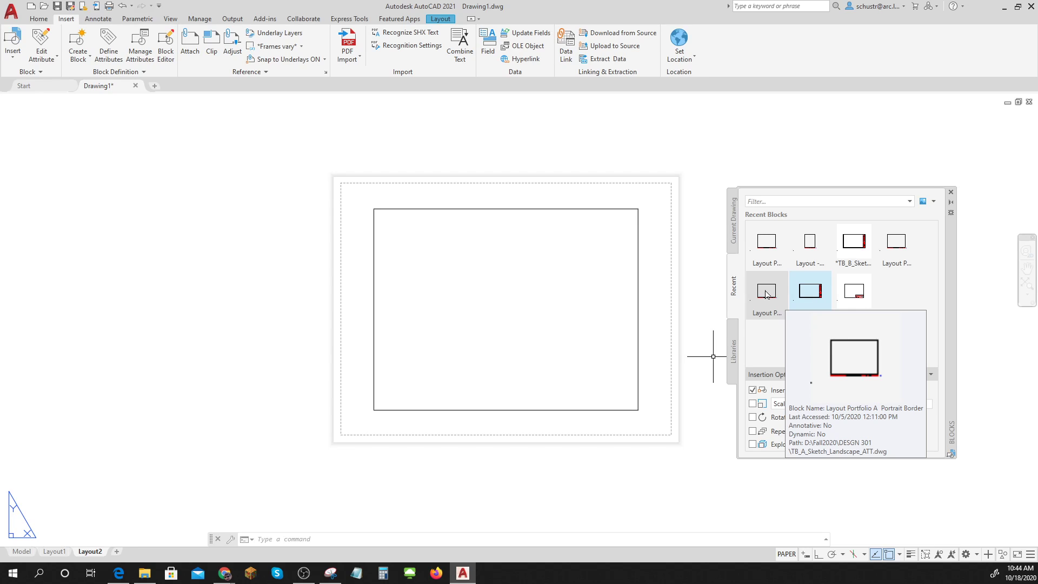
{"action": "left_click_drag", "start_coordinate": [766, 295], "coordinate": [344, 437]}
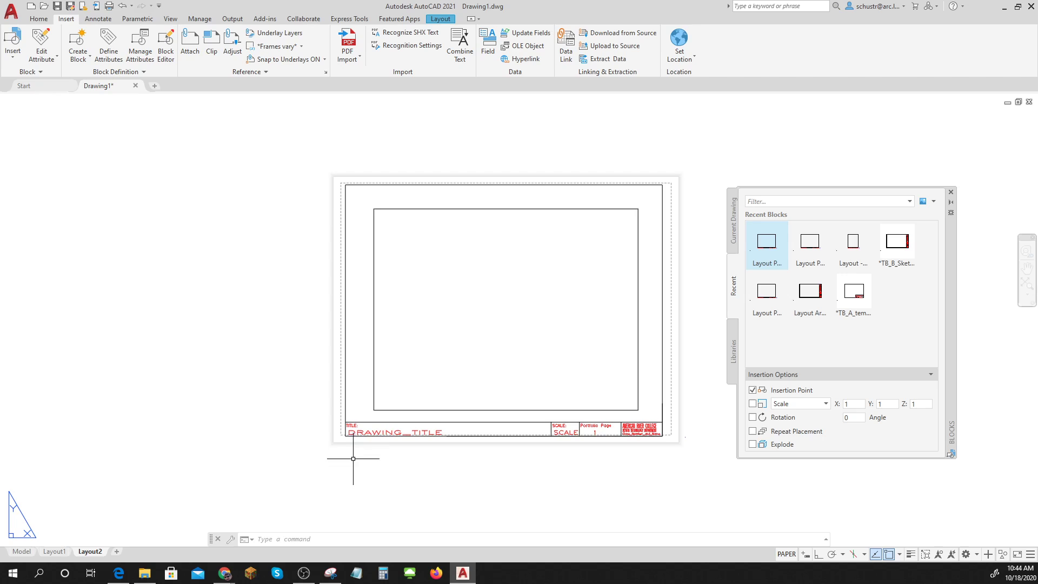
{"action": "left_click", "coordinate": [950, 192]}
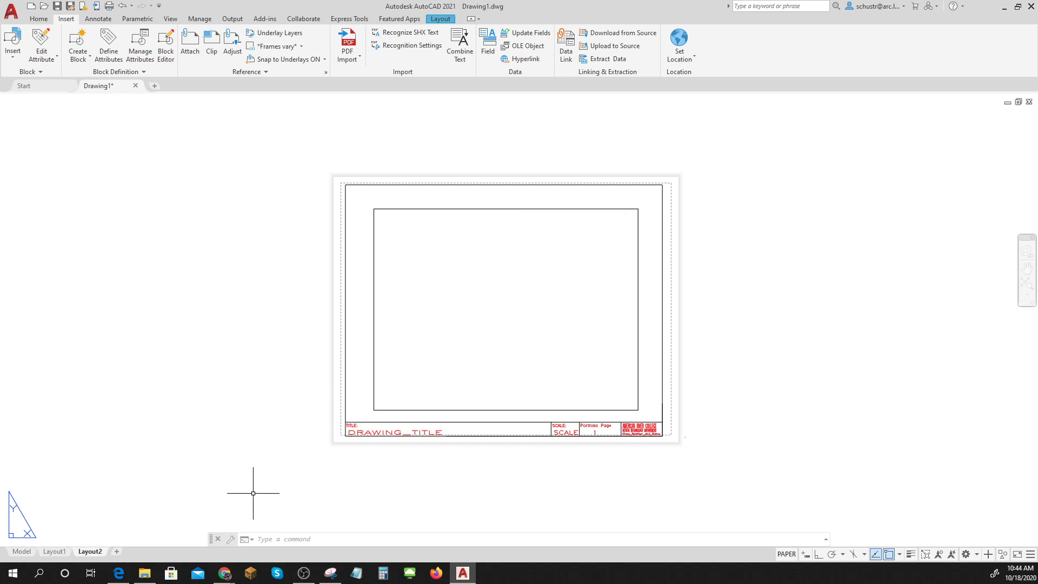
- Set Layout2's page setup to the AutoCAD PDF (General Documentation) plotter with Grayscale.ctb
{"action": "right_click", "coordinate": [90, 552]}
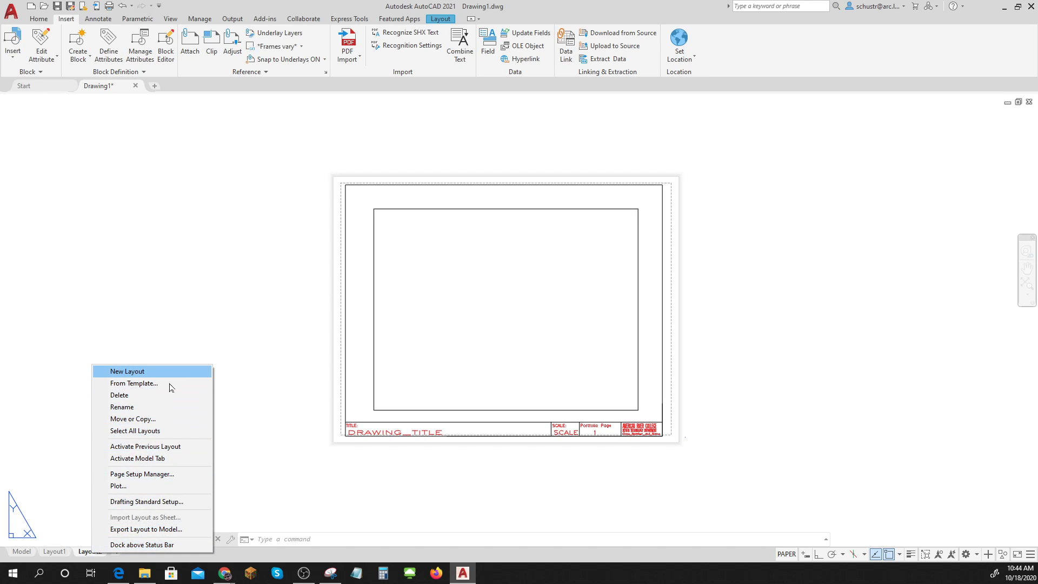
{"action": "left_click", "coordinate": [142, 474]}
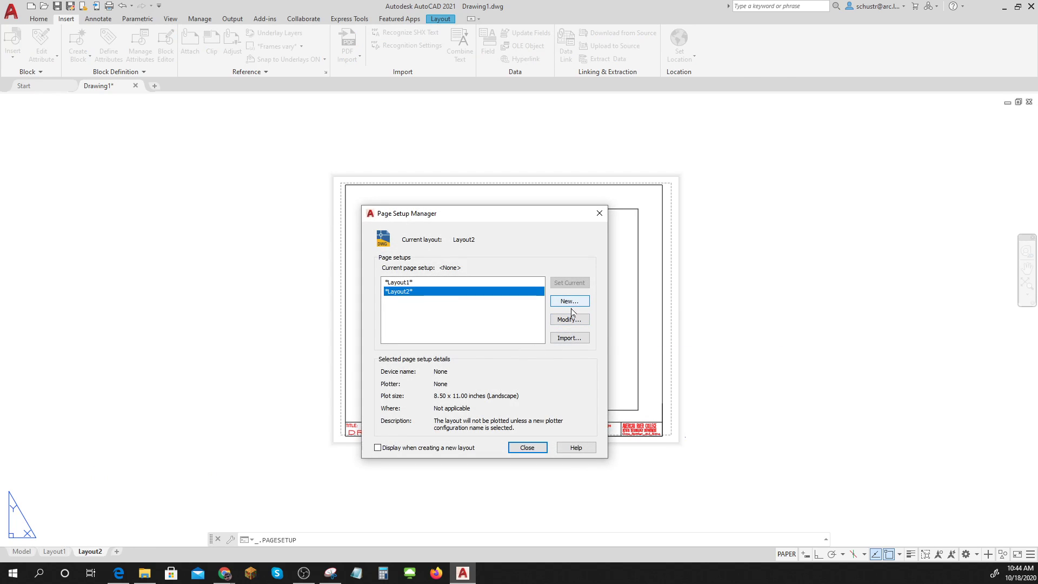
{"action": "left_click", "coordinate": [570, 319]}
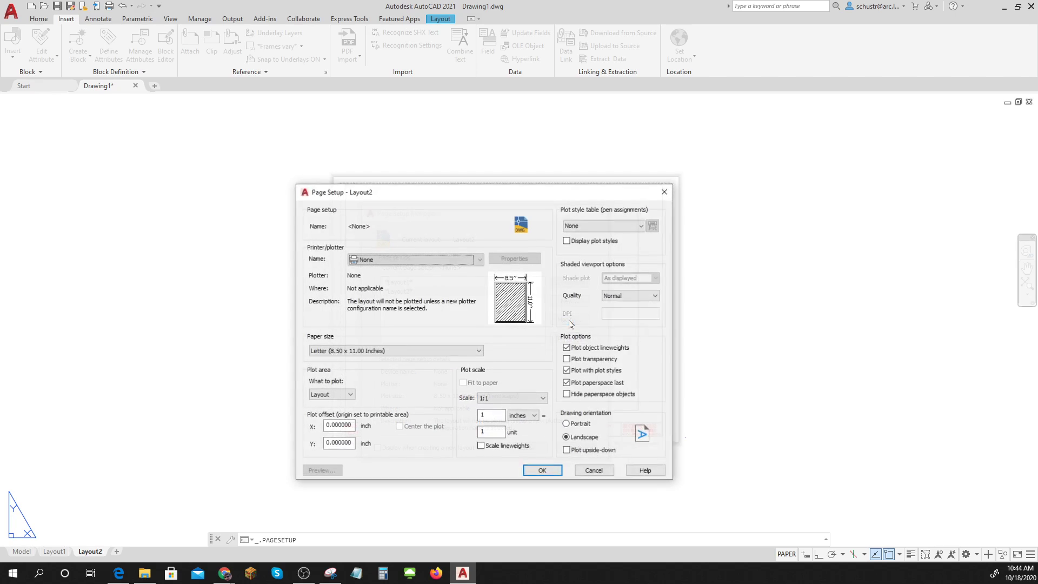
{"action": "left_click", "coordinate": [403, 265]}
{"action": "left_click", "coordinate": [406, 329]}
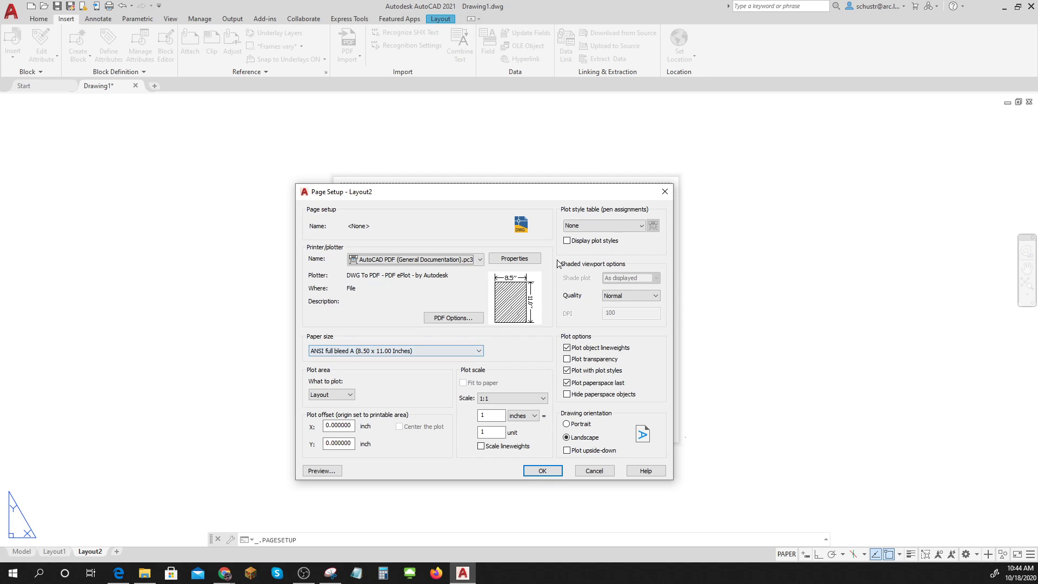
{"action": "left_click", "coordinate": [599, 228]}
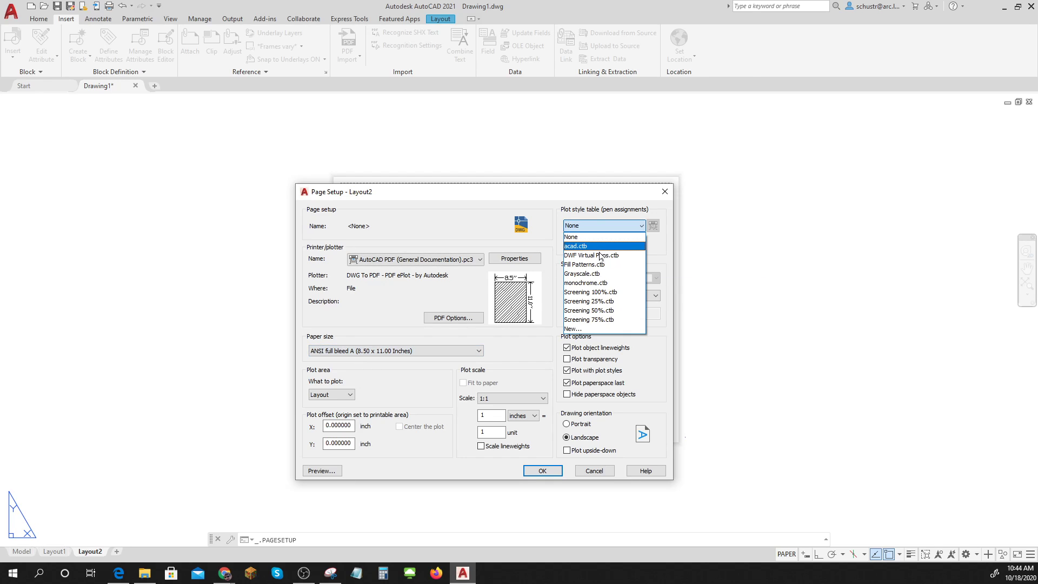
{"action": "left_click", "coordinate": [595, 282]}
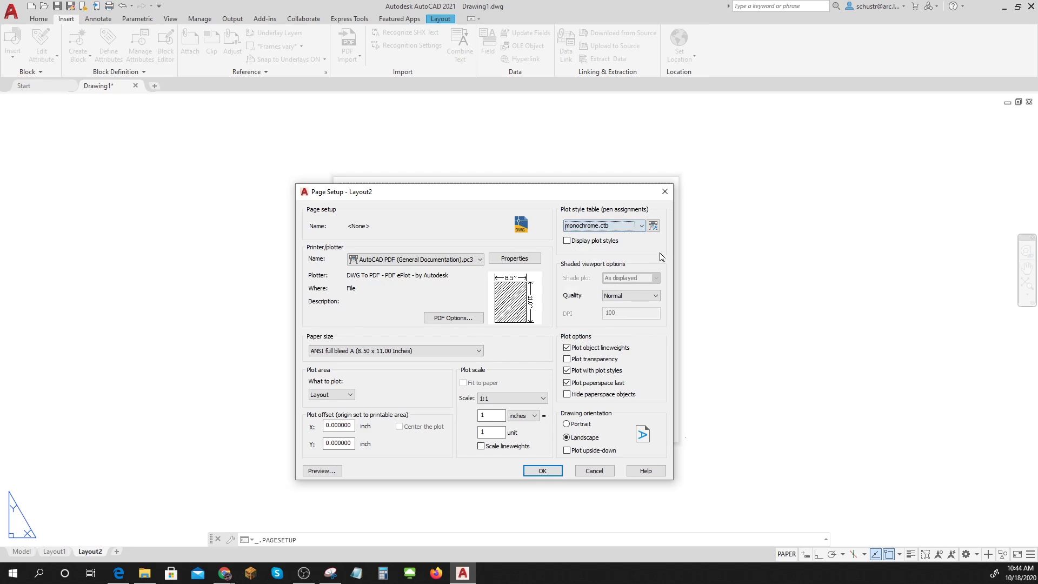
{"action": "left_click", "coordinate": [600, 226]}
{"action": "left_click", "coordinate": [588, 273]}
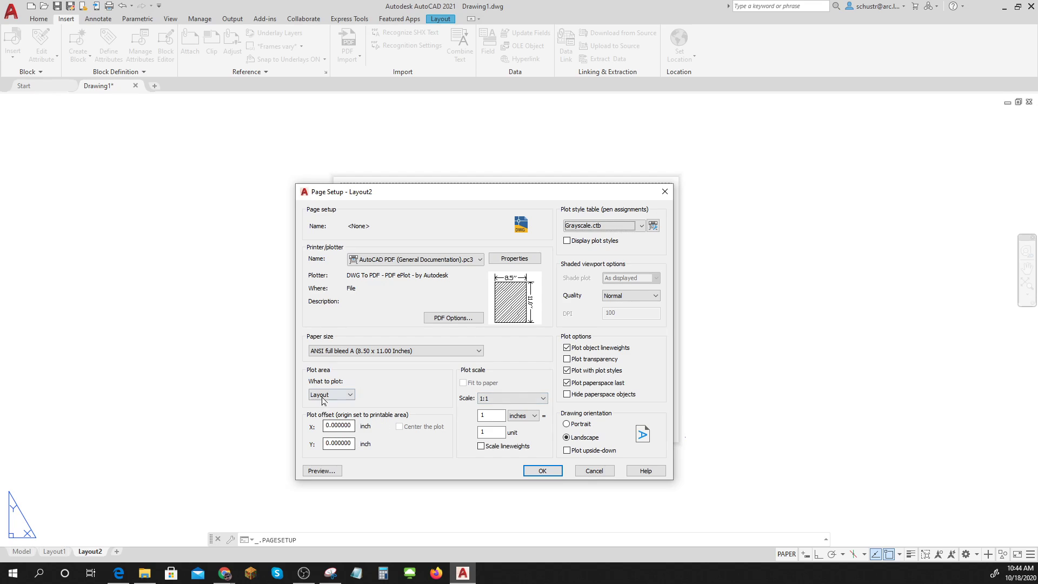
- Preview the Layout2 plot and accept the page setup
{"action": "left_click", "coordinate": [322, 471]}
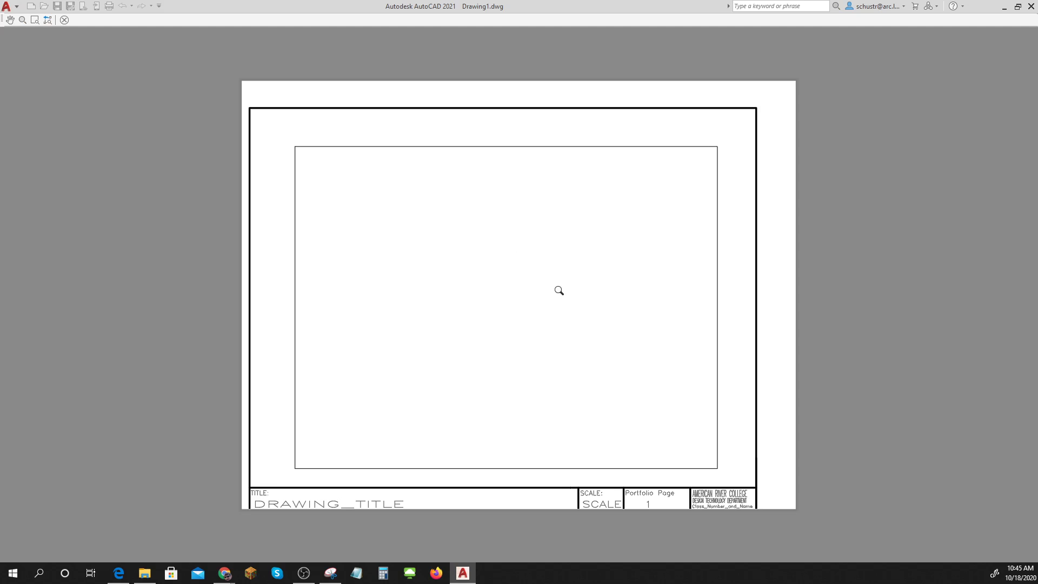
{"action": "right_click", "coordinate": [559, 290]}
{"action": "left_click", "coordinate": [573, 298]}
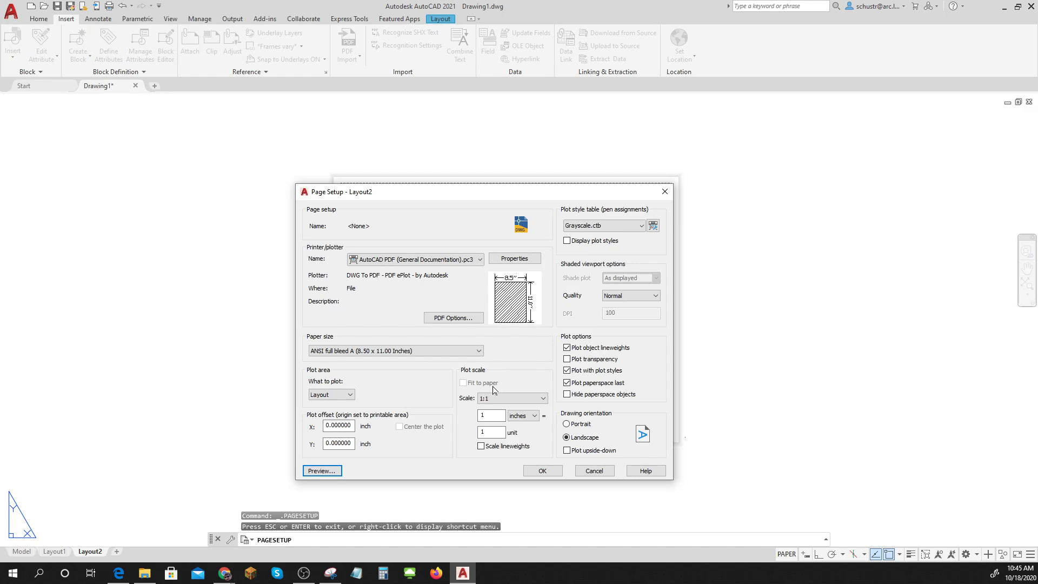
{"action": "left_click", "coordinate": [537, 470]}
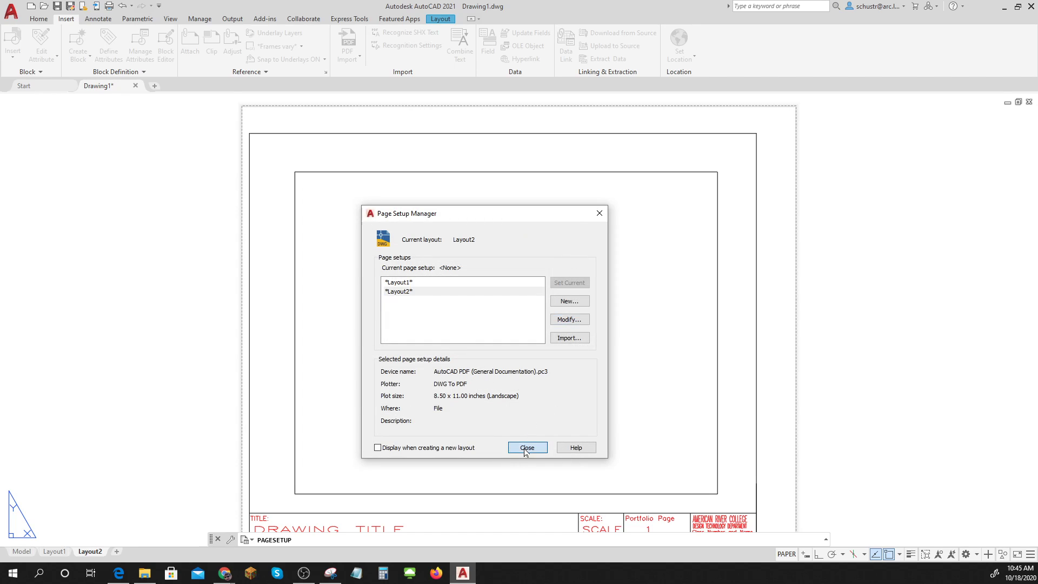
- Close the page setup manager and move the title block and frames into place
{"action": "left_click", "coordinate": [527, 448]}
{"action": "scroll", "coordinate": [563, 394], "scroll_direction": "down", "scroll_amount": 2}
{"action": "middle_click_drag", "start_coordinate": [549, 387], "coordinate": [550, 405]}
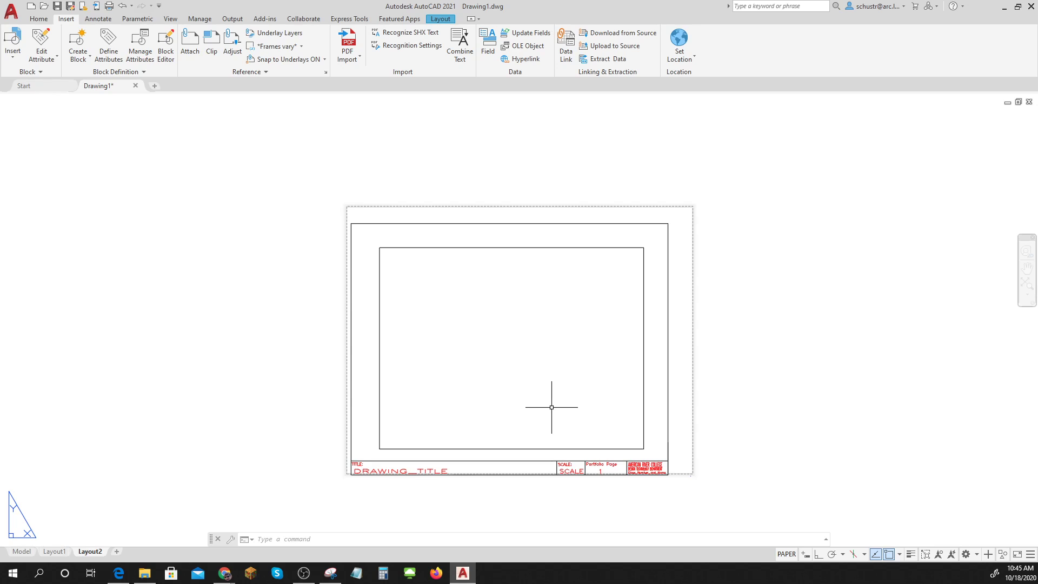
{"action": "type", "text": "m"}
{"action": "key", "text": "Return"}
{"action": "left_click", "coordinate": [312, 206]}
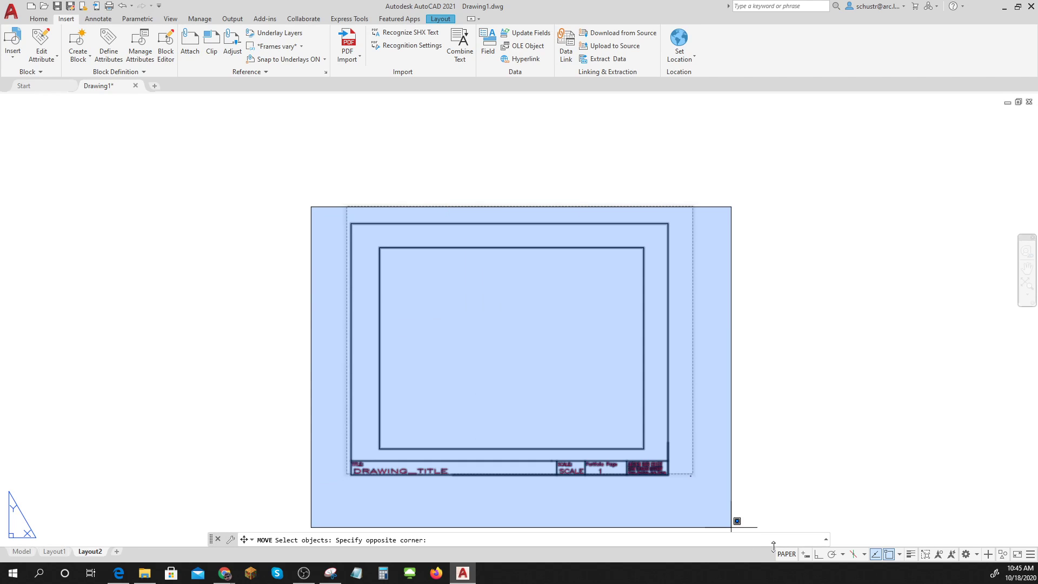
{"action": "left_click", "coordinate": [775, 529]}
{"action": "key", "text": "Return"}
{"action": "left_click", "coordinate": [787, 482]}
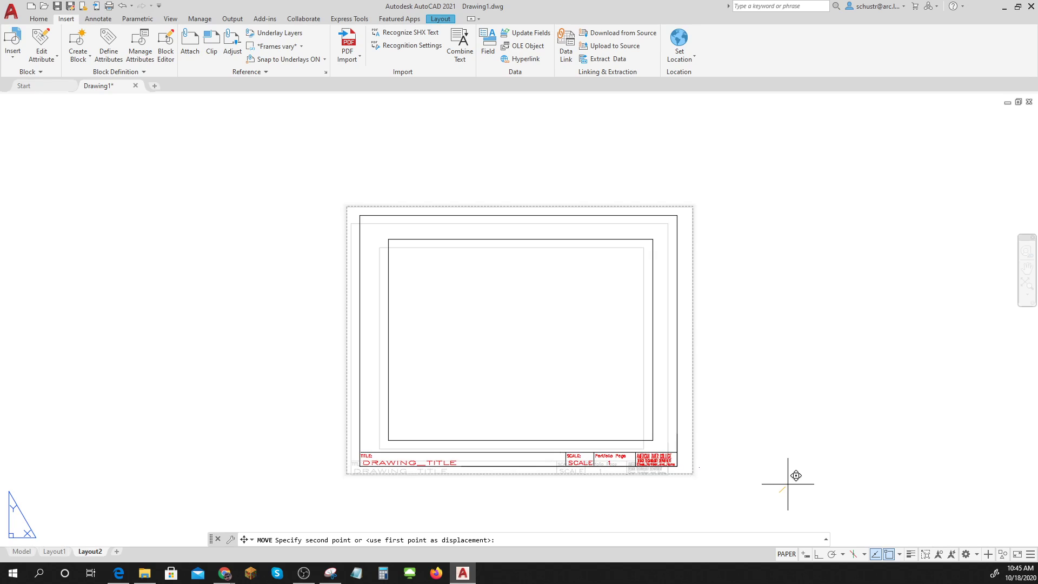
{"action": "left_click", "coordinate": [787, 483]}
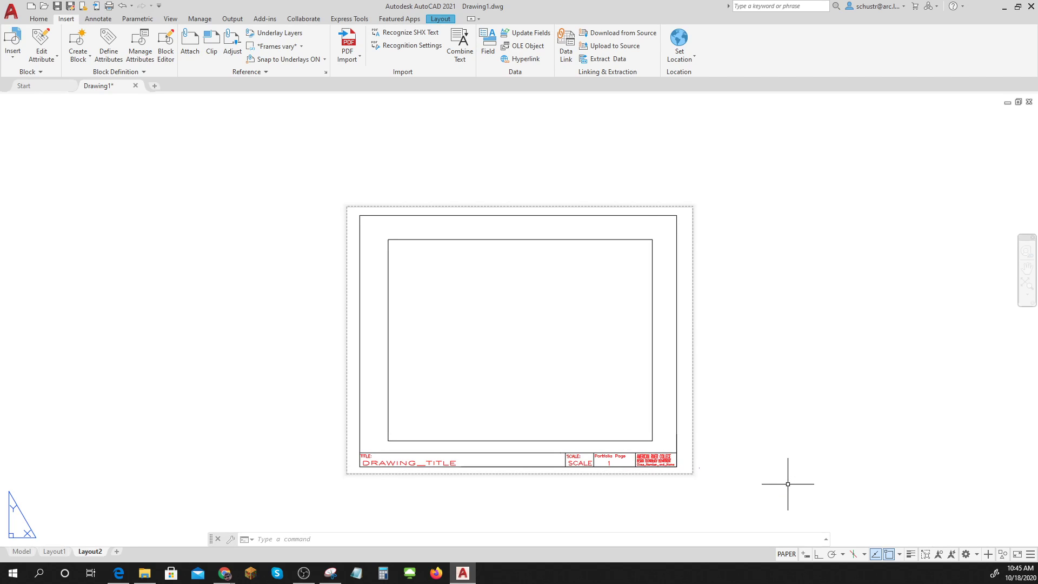
- Begin stretching the viewport's lower-left corner, then cancel the attempt
{"action": "scroll", "coordinate": [417, 480], "scroll_direction": "up", "scroll_amount": 5}
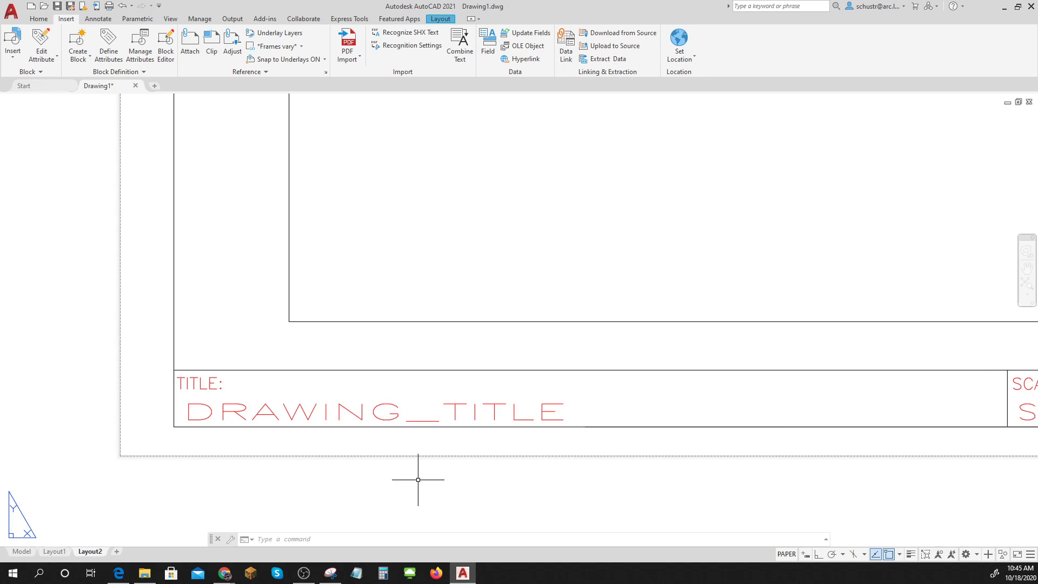
{"action": "scroll", "coordinate": [417, 479], "scroll_direction": "down", "scroll_amount": 2}
{"action": "left_click", "coordinate": [398, 381]}
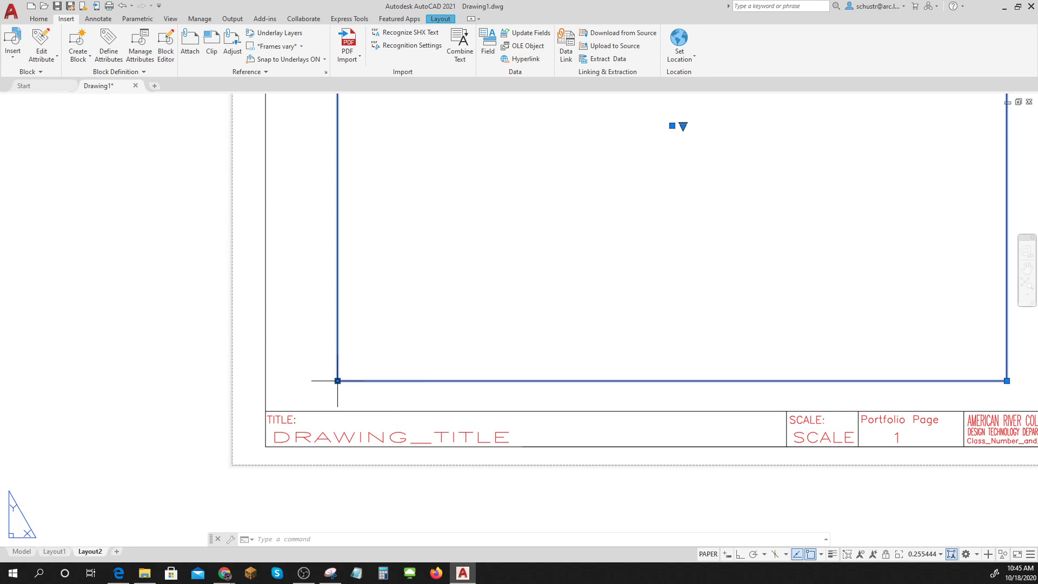
{"action": "left_click", "coordinate": [337, 381]}
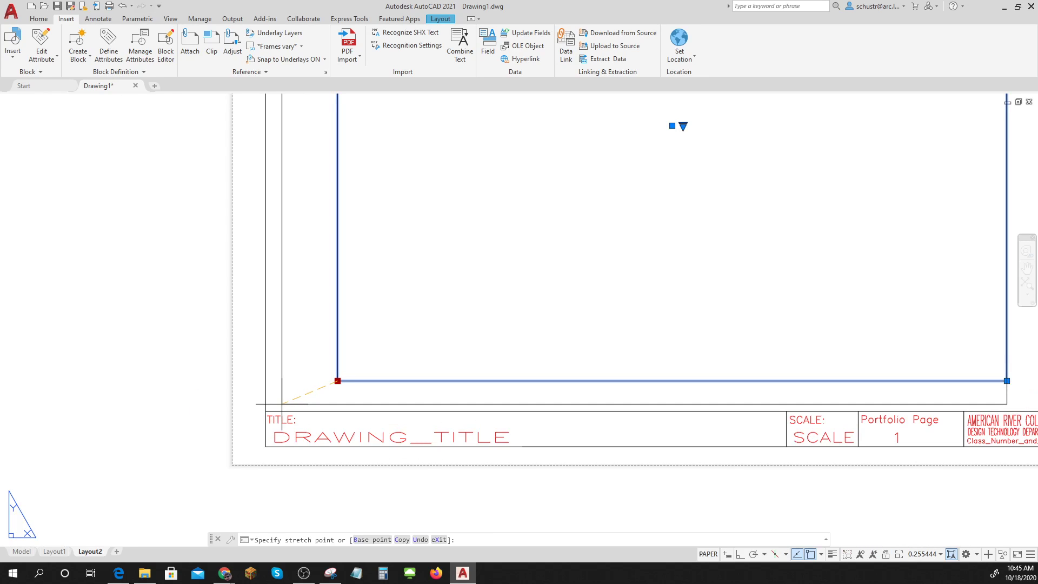
{"action": "left_click", "coordinate": [820, 554]}
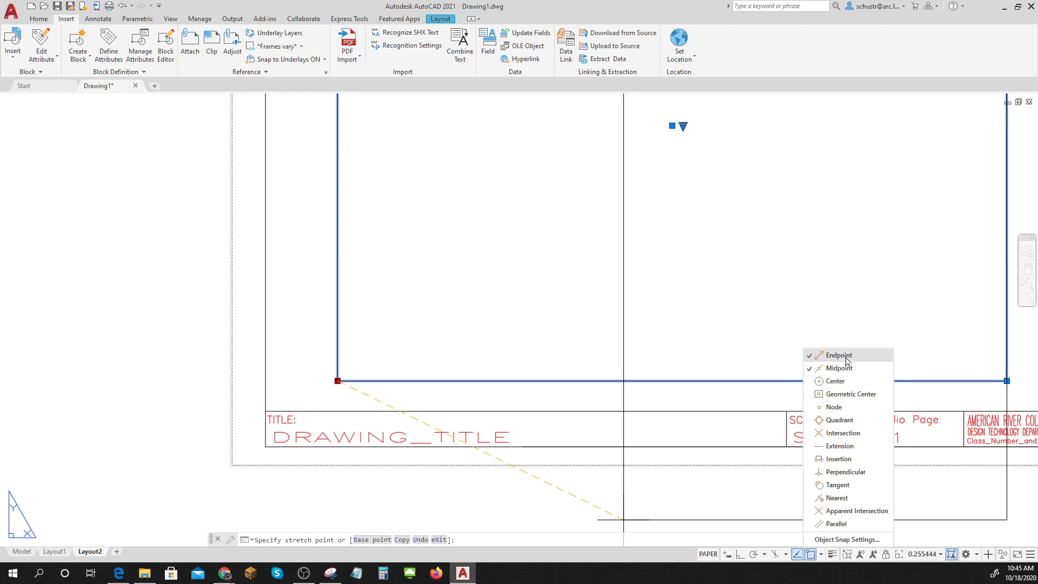
{"action": "left_click", "coordinate": [357, 384]}
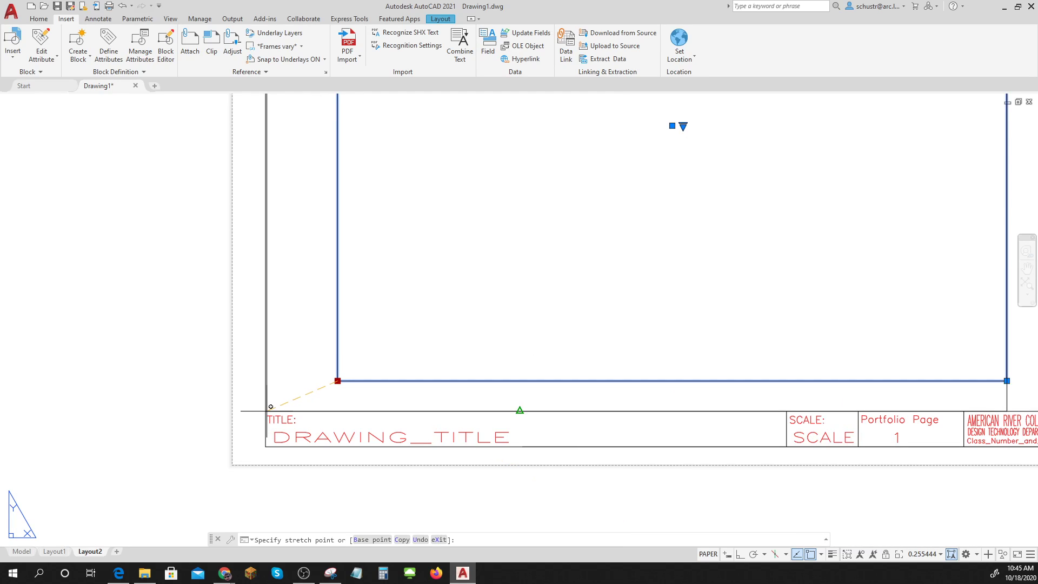
{"action": "right_click", "coordinate": [522, 398]}
{"action": "key", "text": "Escape"}
{"action": "key", "text": "Escape"}
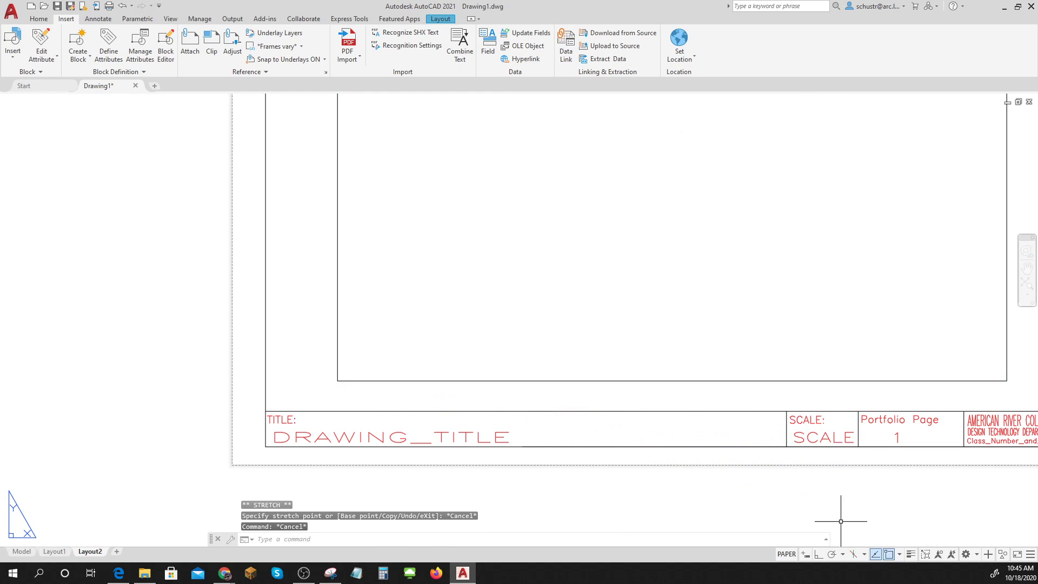
- Turn on Endpoint snapping and stretch the viewport corners to the title-block border corners
{"action": "left_click", "coordinate": [899, 555]}
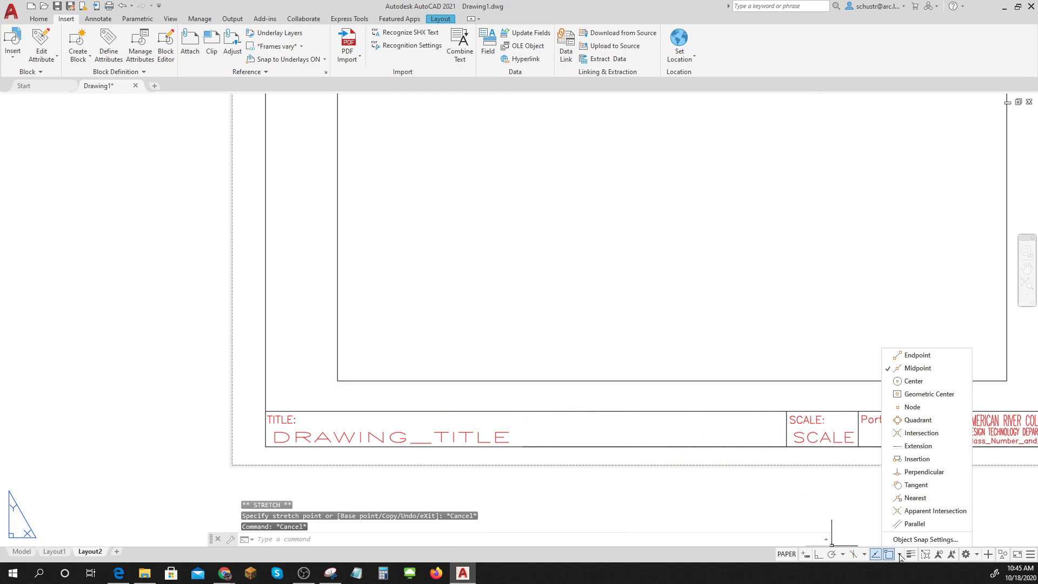
{"action": "left_click", "coordinate": [917, 355]}
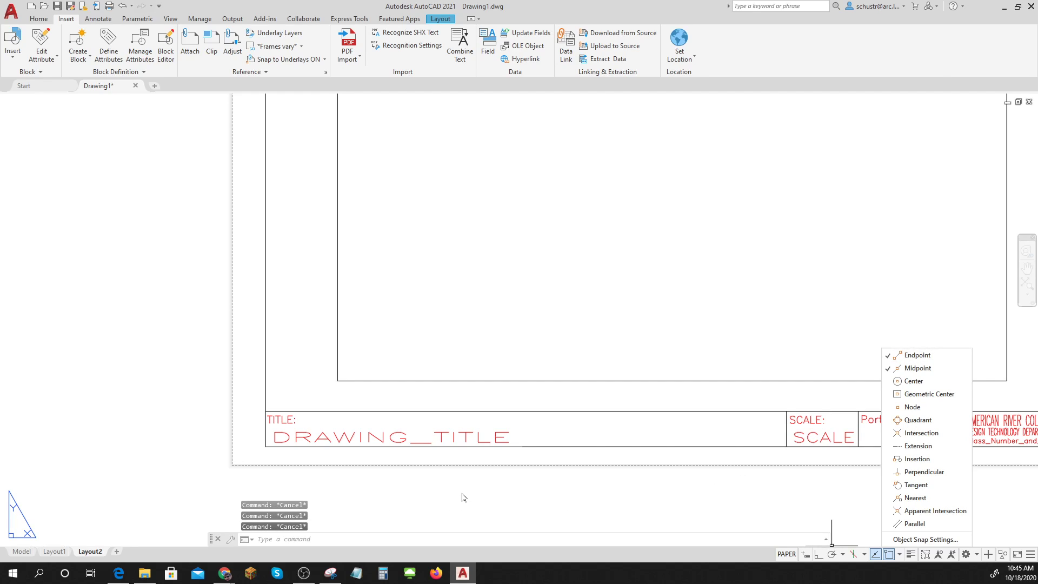
{"action": "left_click", "coordinate": [394, 377]}
{"action": "left_click", "coordinate": [398, 379]}
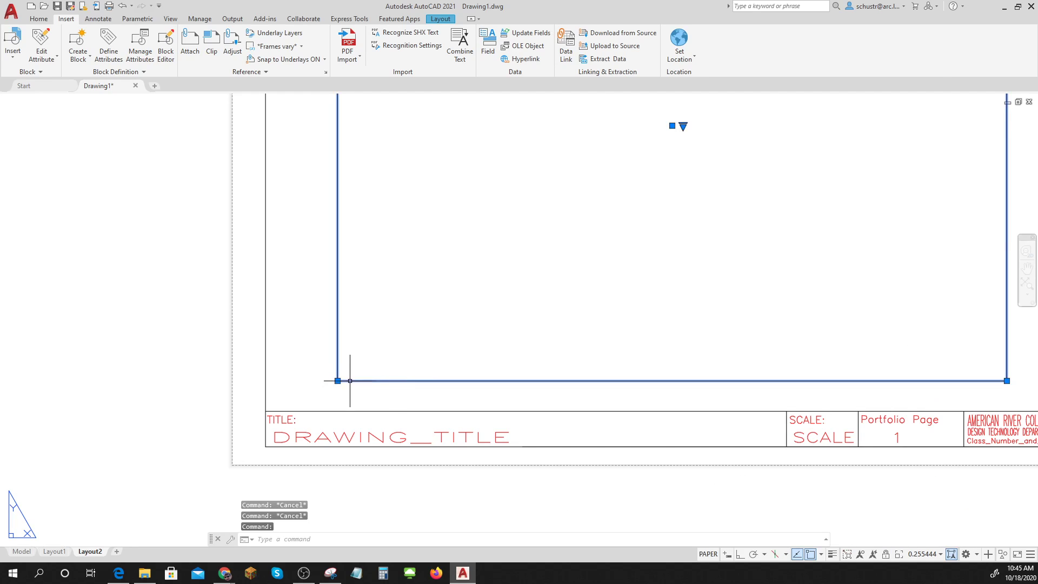
{"action": "left_click", "coordinate": [338, 380]}
{"action": "scroll", "coordinate": [315, 373], "scroll_direction": "down", "scroll_amount": 5}
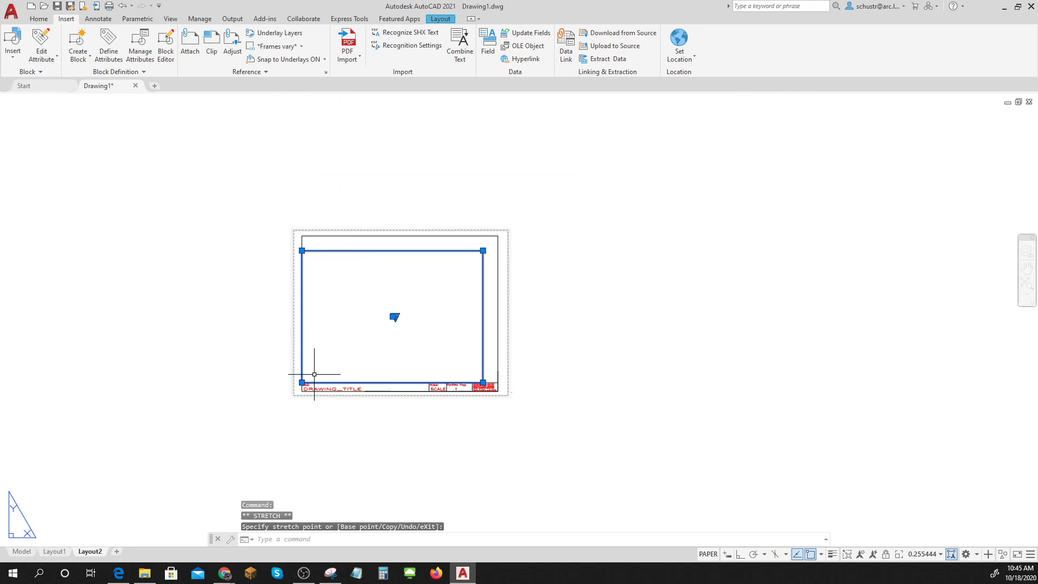
{"action": "left_click", "coordinate": [483, 250]}
{"action": "left_click", "coordinate": [498, 235]}
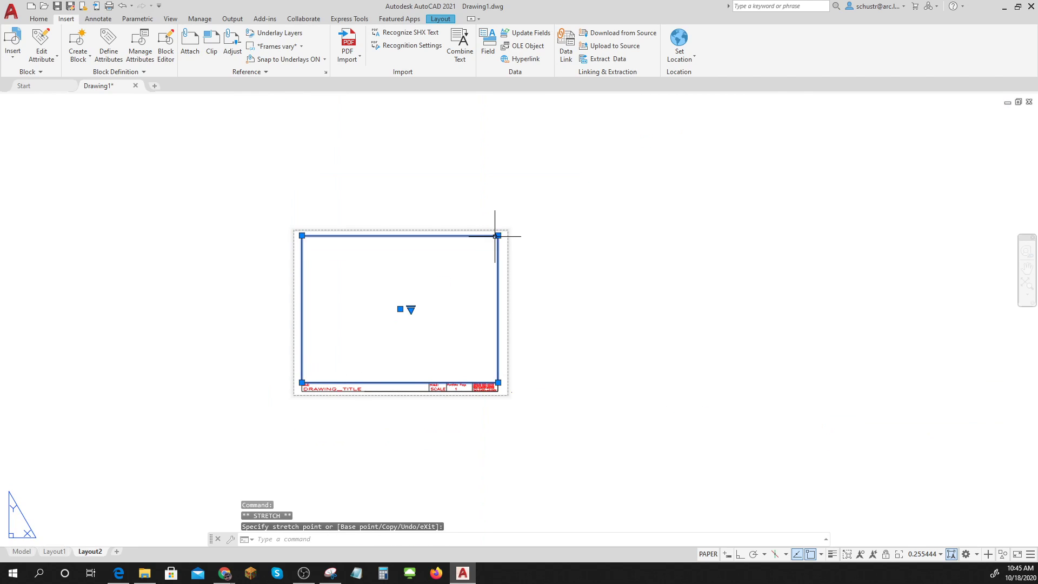
{"action": "key", "text": "Escape"}
{"action": "key", "text": "Escape"}
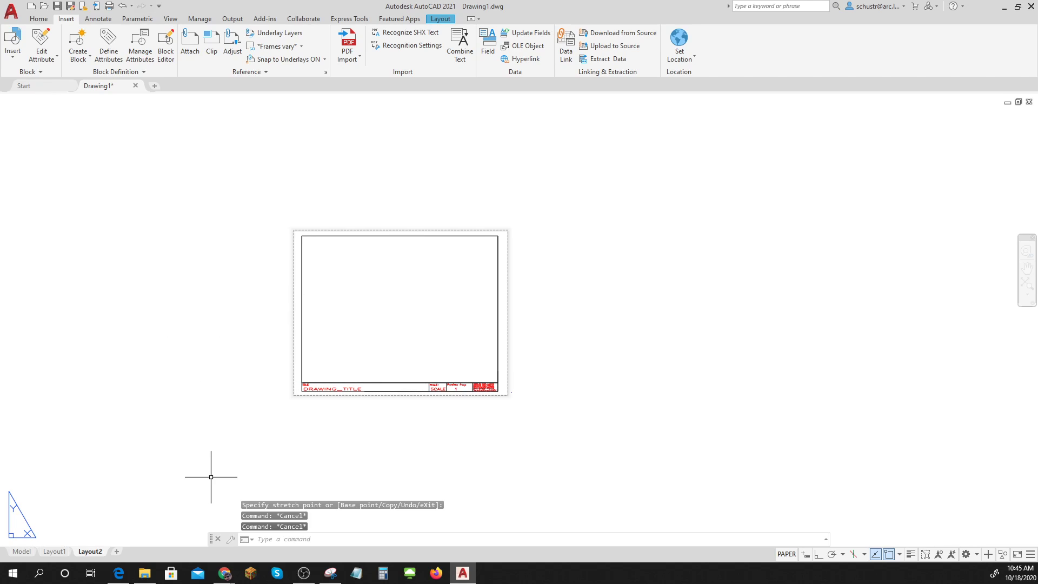
- Switch to Model space and check the Layer list, keeping layer 0 current
{"action": "left_click", "coordinate": [22, 551]}
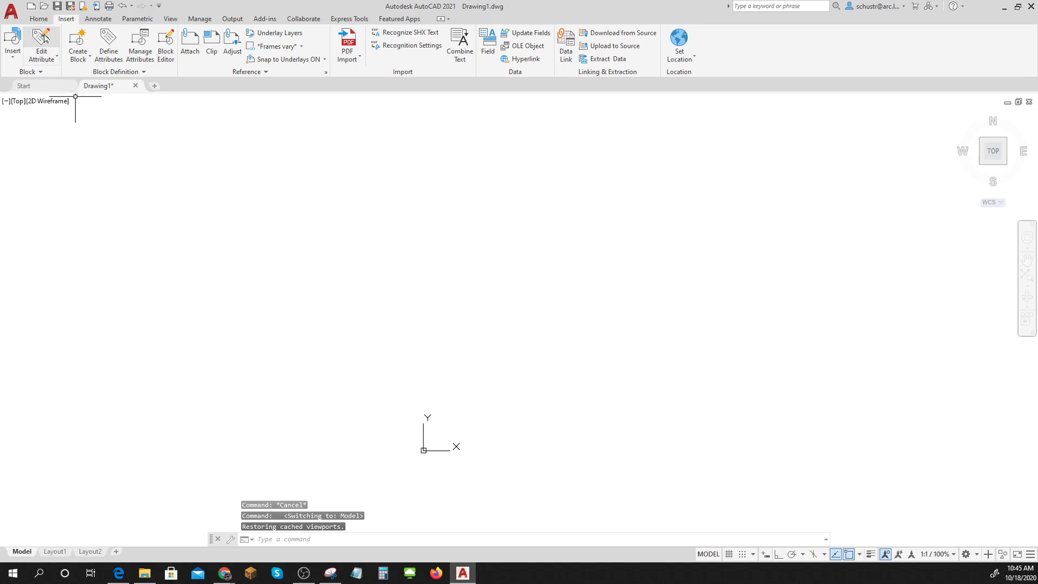
{"action": "left_click", "coordinate": [38, 18]}
{"action": "left_click", "coordinate": [502, 33]}
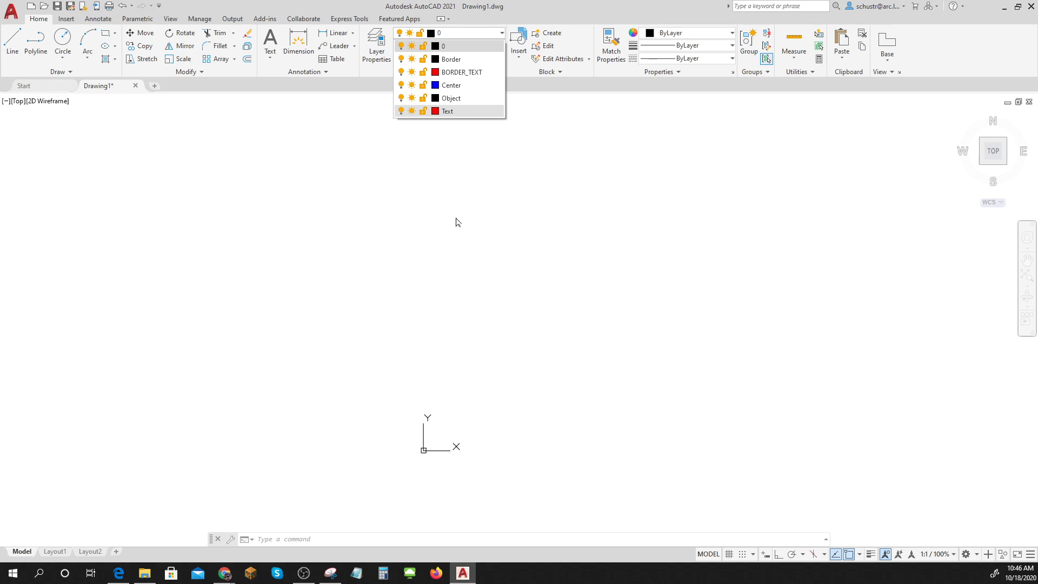
{"action": "left_click", "coordinate": [383, 215]}
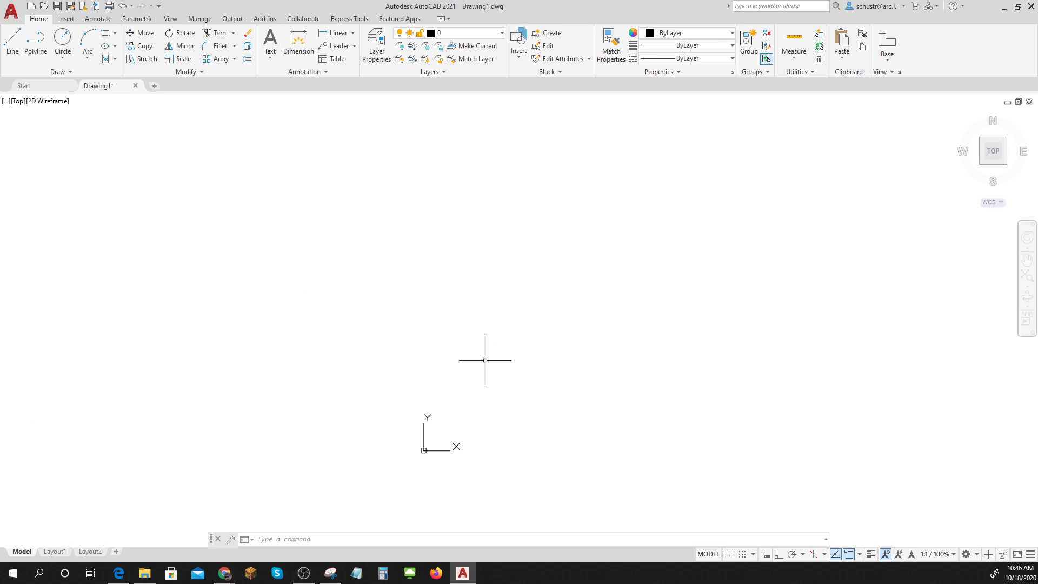
- Pan the model view and paste the copied drawing from the clipboard with Ctrl+V
{"action": "scroll", "coordinate": [485, 360], "scroll_direction": "down", "scroll_amount": 2}
{"action": "mouse_move", "coordinate": [485, 360]}
{"action": "middle_mouse_down"}
{"action": "mouse_move", "coordinate": [421, 324]}
{"action": "mouse_move", "coordinate": [411, 350]}
{"action": "middle_mouse_up"}
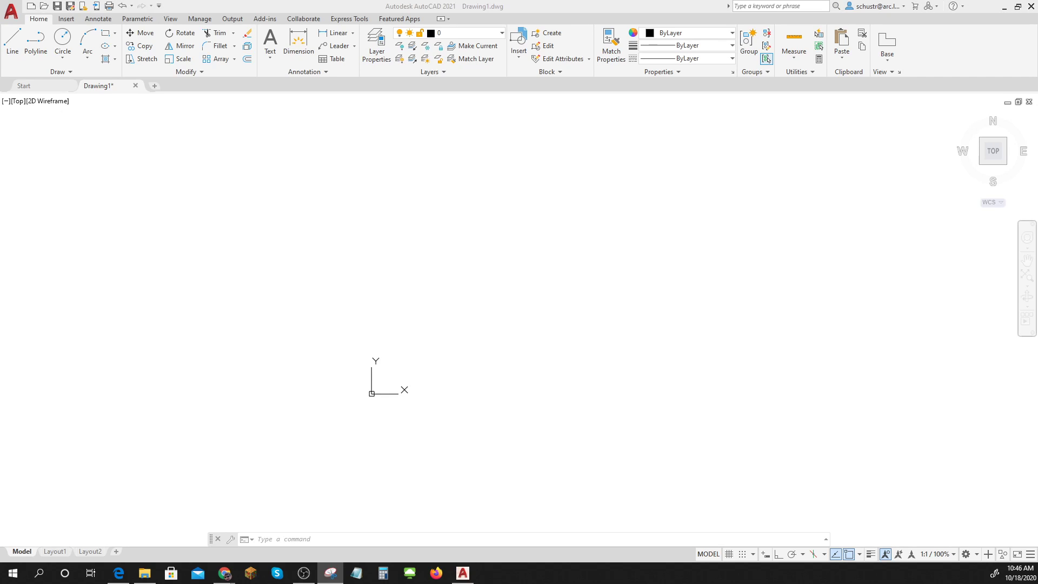
{"action": "left_click", "coordinate": [436, 275]}
{"action": "key", "text": "ctrl+v"}
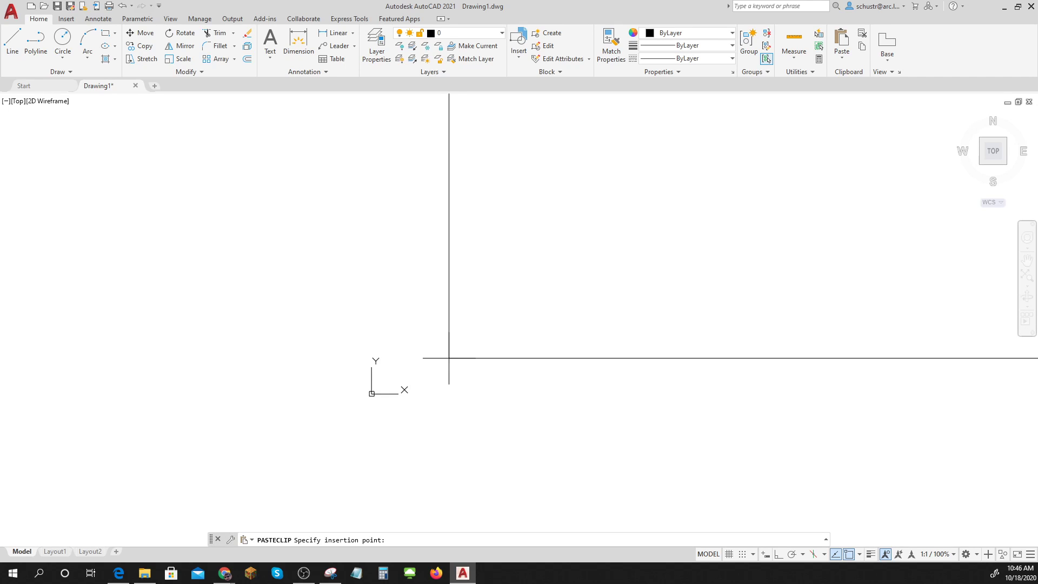
- Place the pasted GENEVA GEAR drawing, then move it up and right of the origin
{"action": "left_click", "coordinate": [469, 440]}
{"action": "scroll", "coordinate": [486, 432], "scroll_direction": "down", "scroll_amount": 8}
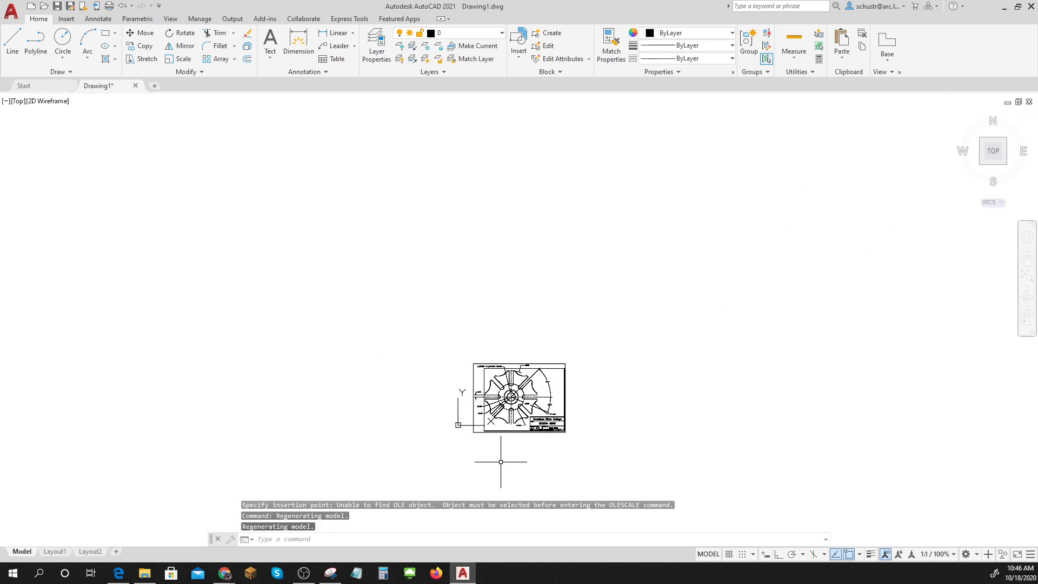
{"action": "type", "text": "m"}
{"action": "key", "text": "Return"}
{"action": "left_click", "coordinate": [577, 456]}
{"action": "left_click", "coordinate": [431, 347]}
{"action": "key", "text": "Return"}
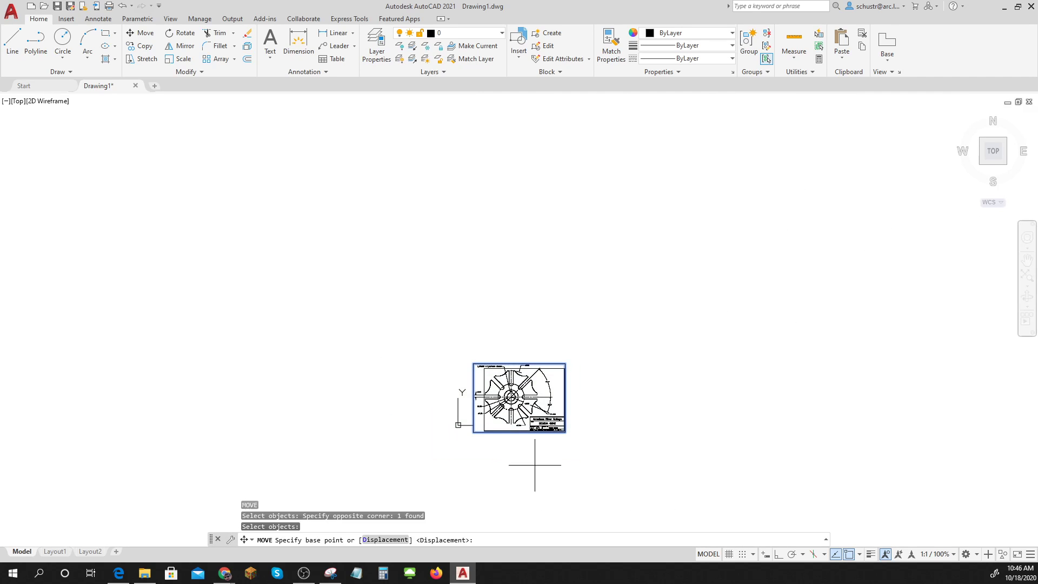
{"action": "left_click", "coordinate": [573, 471]}
{"action": "left_click", "coordinate": [714, 416]}
{"action": "scroll", "coordinate": [674, 324], "scroll_direction": "up", "scroll_amount": 4}
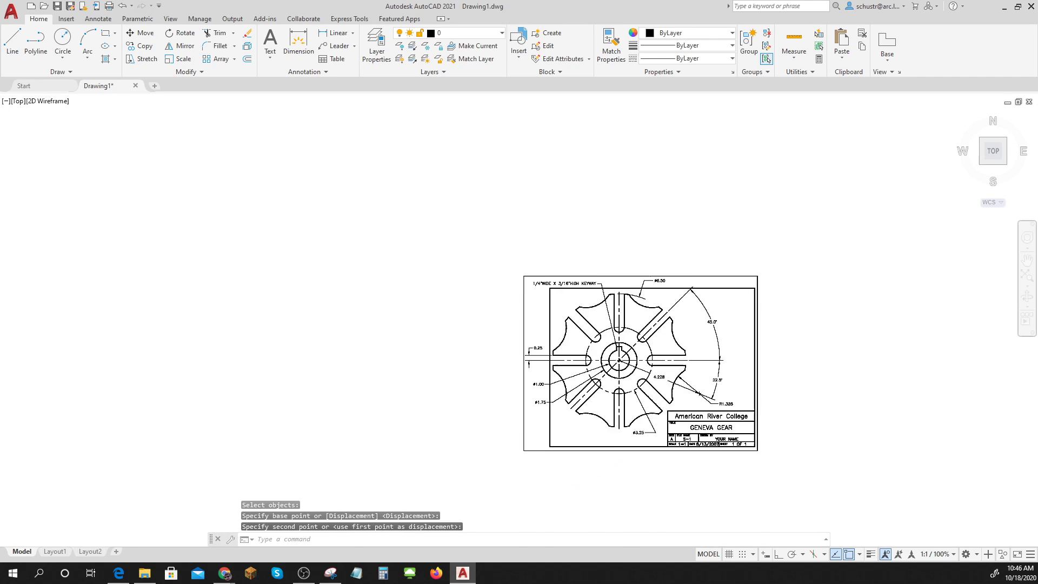
{"action": "scroll", "coordinate": [673, 326], "scroll_direction": "up", "scroll_amount": 3}
{"action": "scroll", "coordinate": [672, 326], "scroll_direction": "down", "scroll_amount": 1}
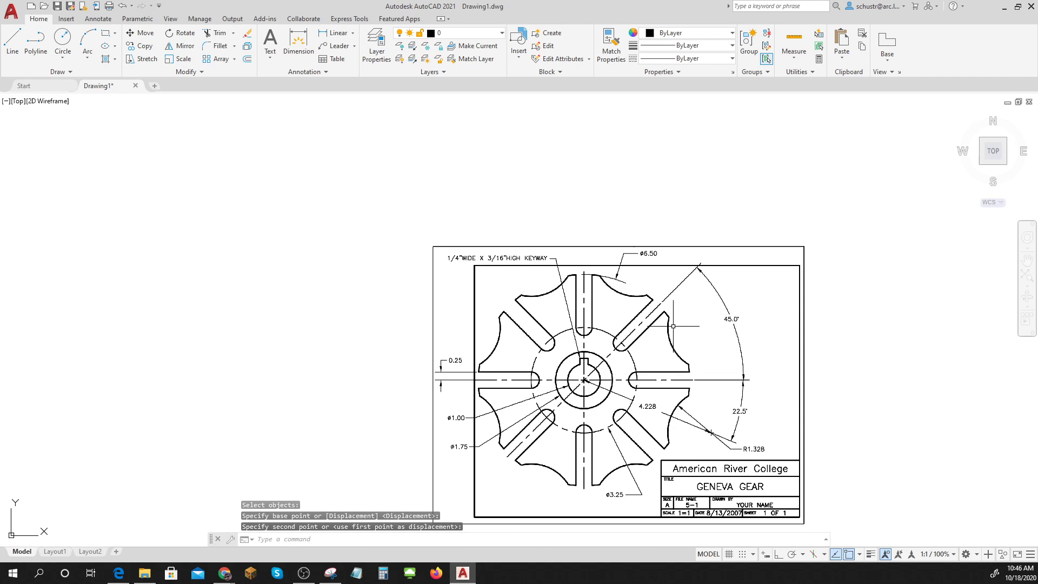
{"action": "key", "text": "ctrl"}
{"action": "key", "text": "ctrl"}
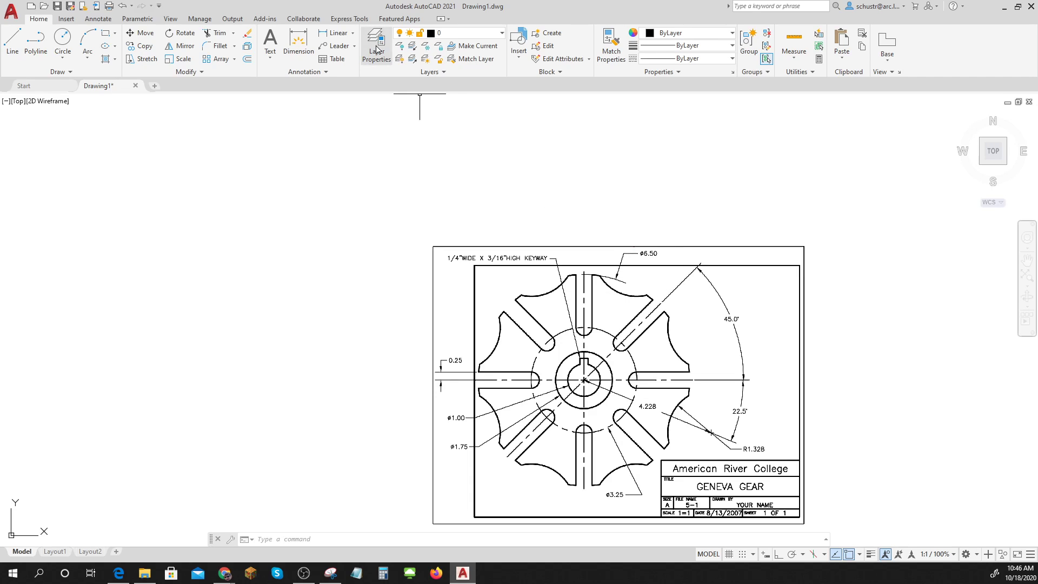
- Make Object the current layer and pan the origin into view
{"action": "left_click", "coordinate": [502, 36]}
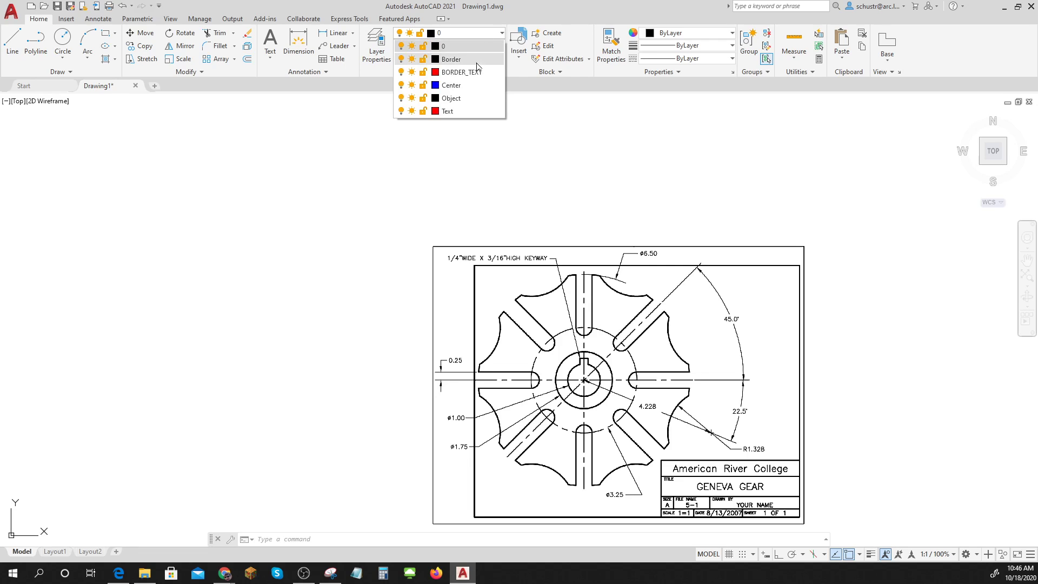
{"action": "left_click", "coordinate": [456, 102]}
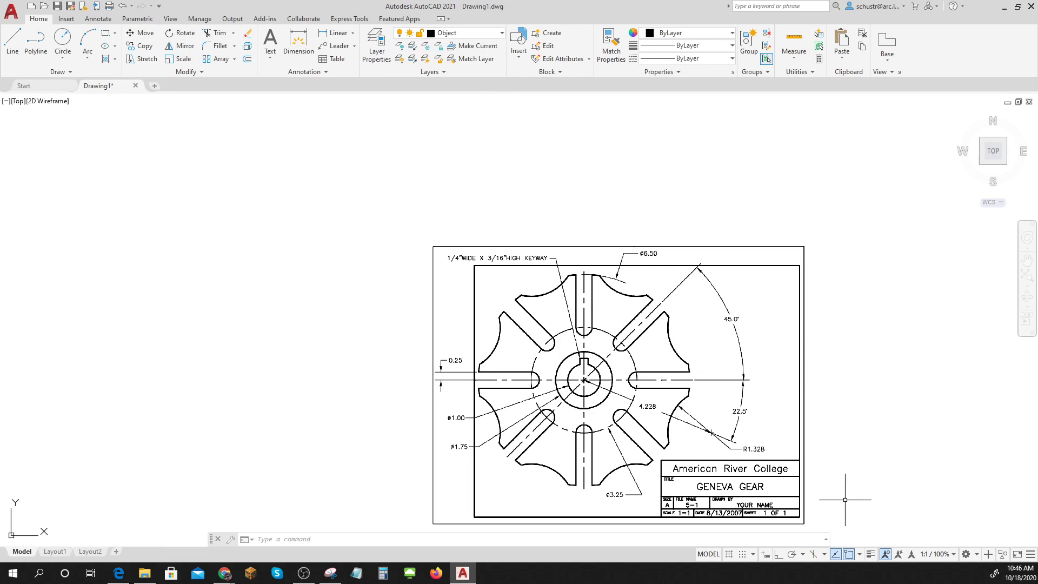
{"action": "scroll", "coordinate": [454, 441], "scroll_direction": "down", "scroll_amount": 4}
{"action": "middle_click_drag", "start_coordinate": [454, 442], "coordinate": [535, 327]}
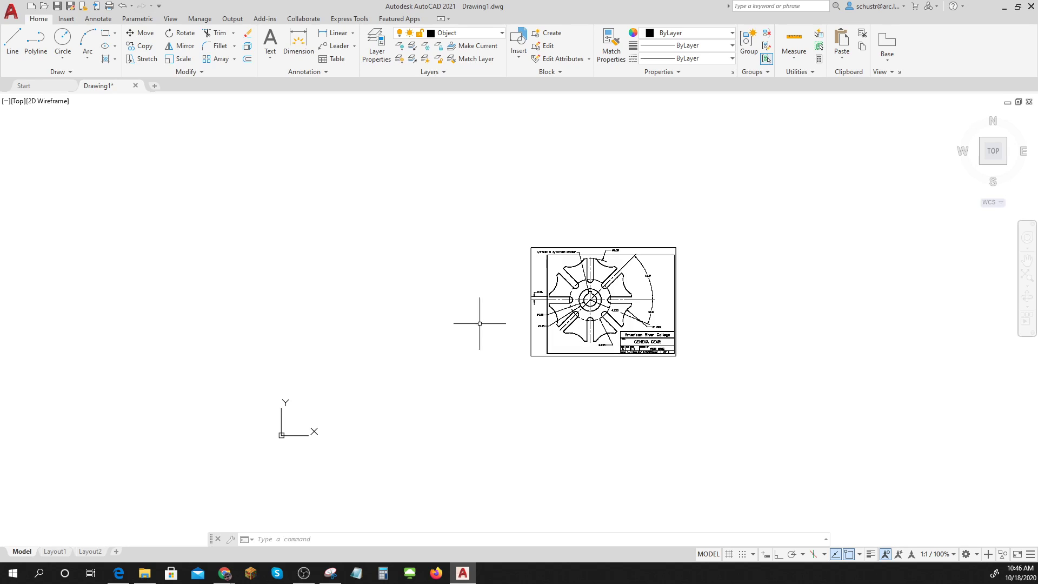
- Draw a circle centred at 0,0 with a diameter of 6.5
{"action": "left_click", "coordinate": [62, 39]}
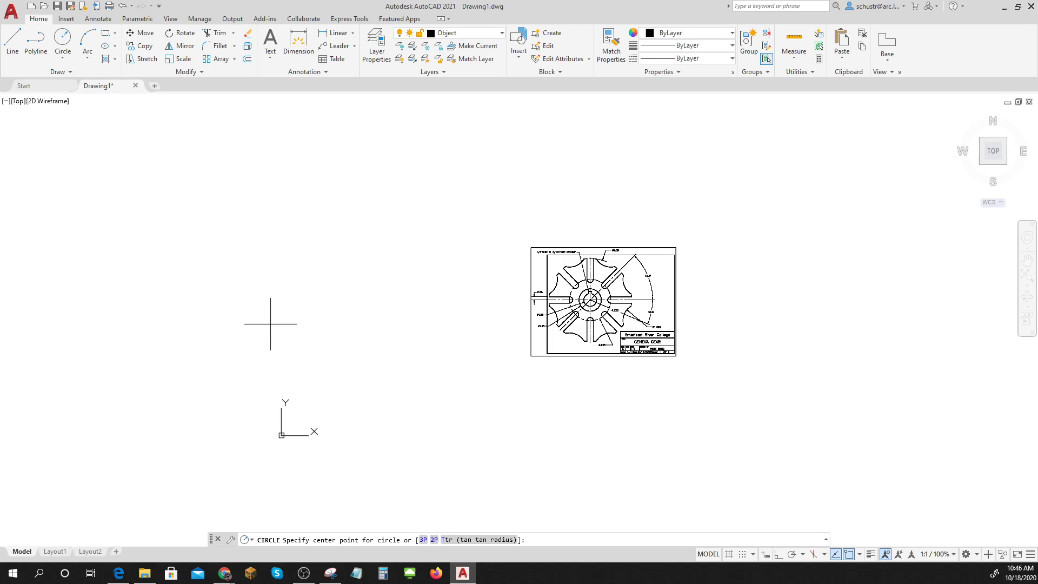
{"action": "key", "text": "Return"}
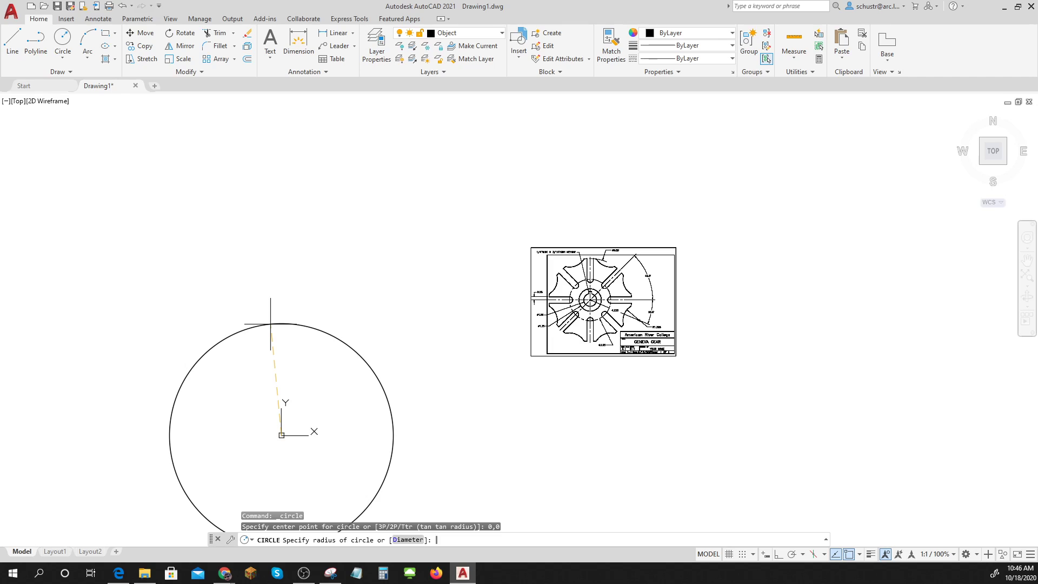
{"action": "type", "text": "d"}
{"action": "key", "text": "Return"}
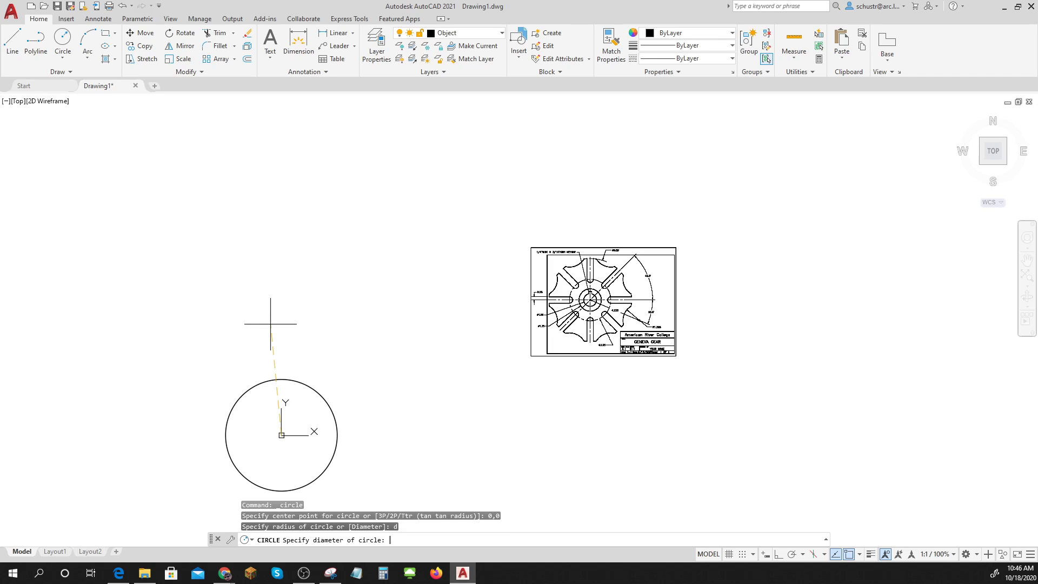
{"action": "type", "text": "6.5"}
{"action": "key", "text": "Return"}
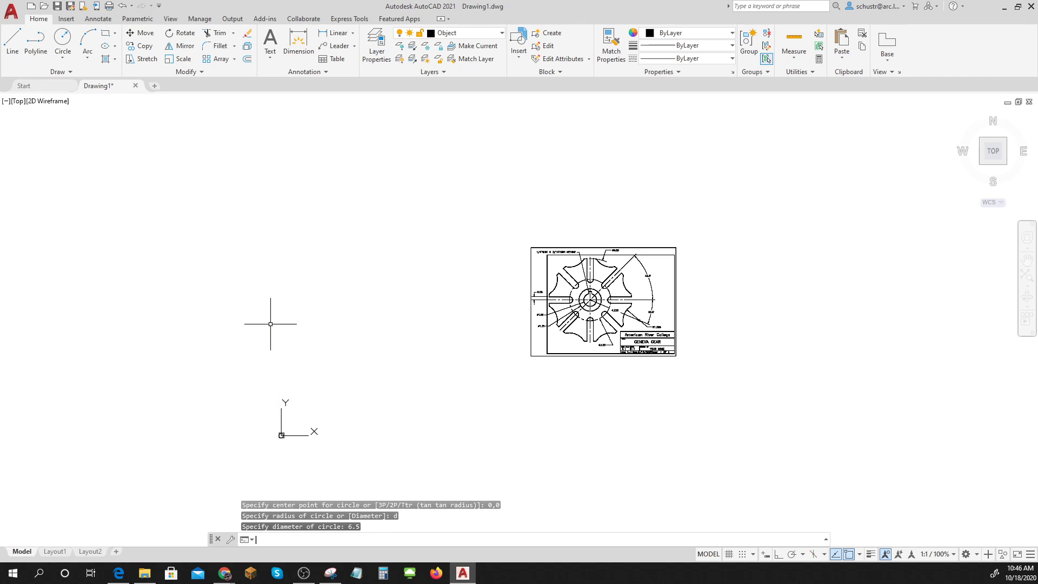
- Move the Geneva gear reference image next to the circle
{"action": "scroll", "coordinate": [308, 479], "scroll_direction": "up", "scroll_amount": 6}
{"action": "scroll", "coordinate": [308, 480], "scroll_direction": "down", "scroll_amount": 4}
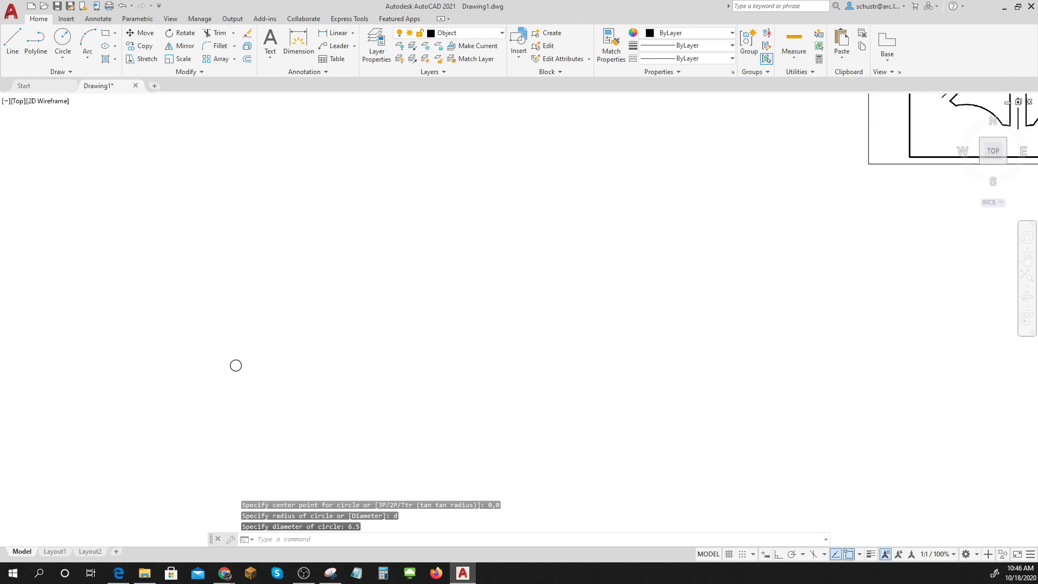
{"action": "left_click", "coordinate": [750, 298]}
{"action": "left_click", "coordinate": [746, 284]}
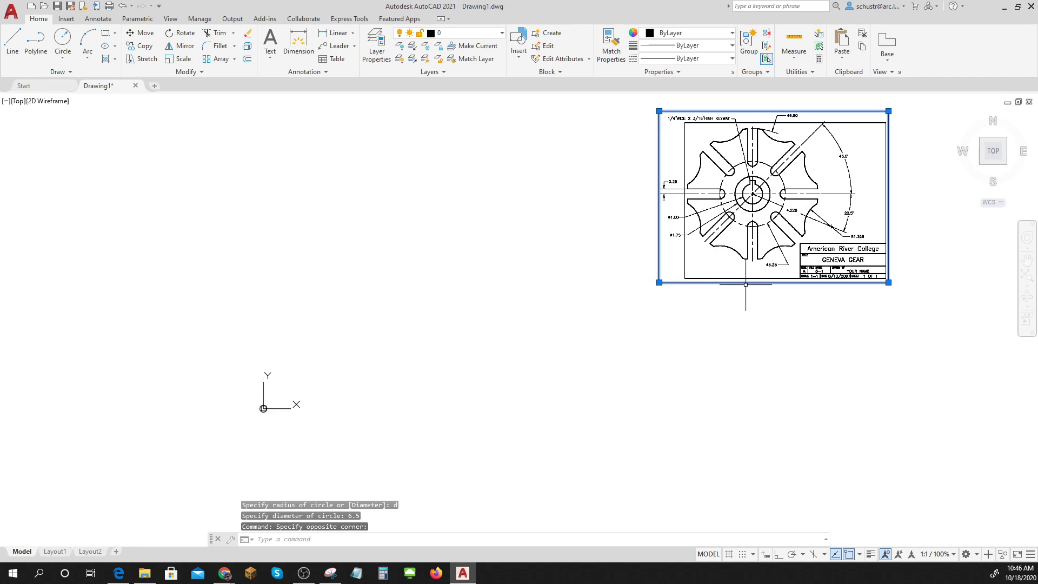
{"action": "type", "text": "m"}
{"action": "key", "text": "Return"}
{"action": "left_click", "coordinate": [763, 324]}
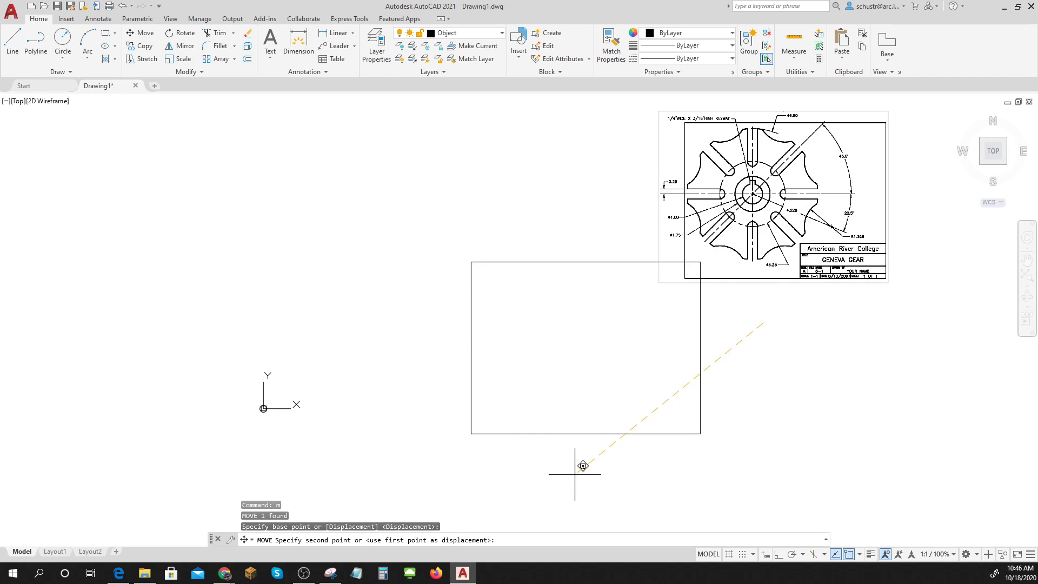
{"action": "left_click", "coordinate": [469, 491]}
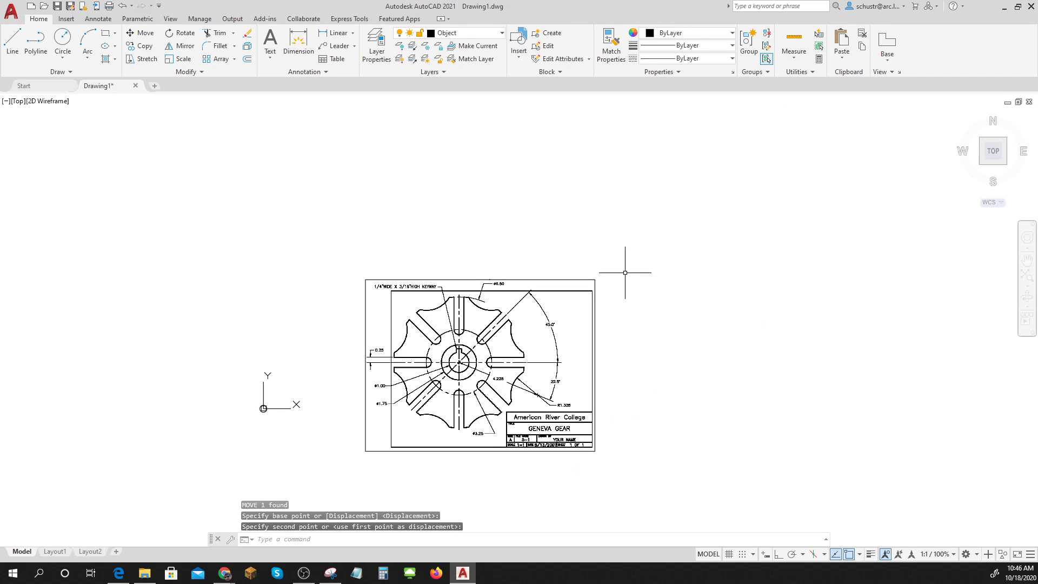
- Shrink the reference image to about half size by dragging its top-right corner grip
{"action": "left_click", "coordinate": [621, 311]}
{"action": "left_click", "coordinate": [591, 299]}
{"action": "left_click", "coordinate": [594, 279]}
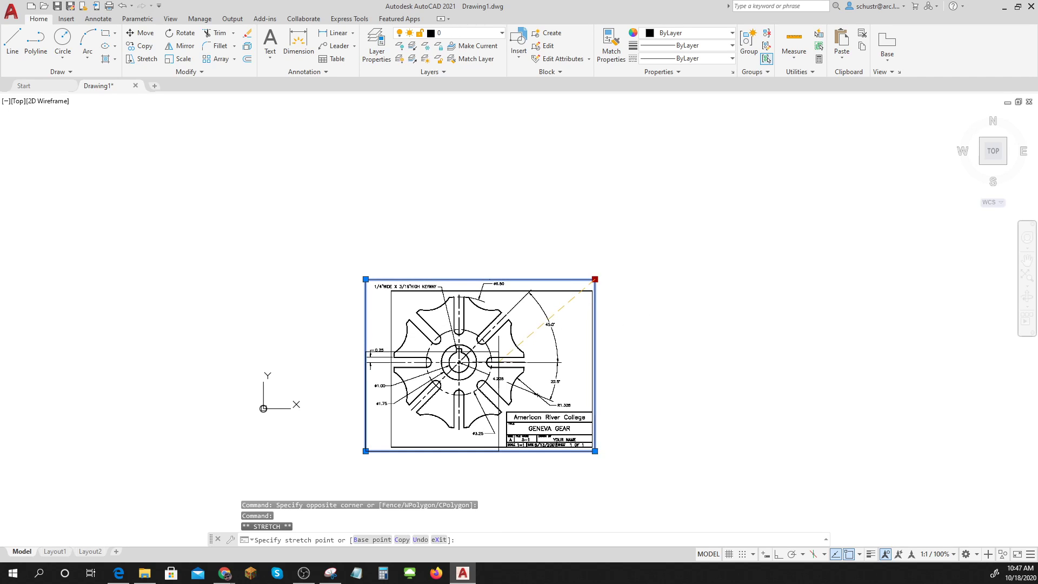
{"action": "left_click", "coordinate": [465, 375]}
{"action": "middle_click_drag", "start_coordinate": [443, 466], "coordinate": [549, 450]}
{"action": "scroll", "coordinate": [492, 435], "scroll_direction": "up", "scroll_amount": 5}
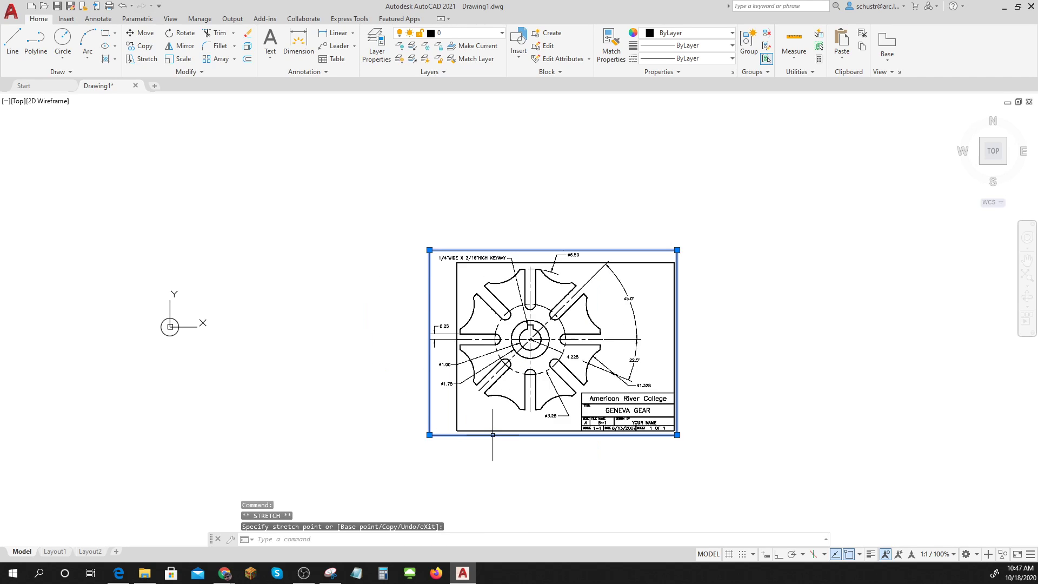
{"action": "scroll", "coordinate": [162, 324], "scroll_direction": "up", "scroll_amount": 5}
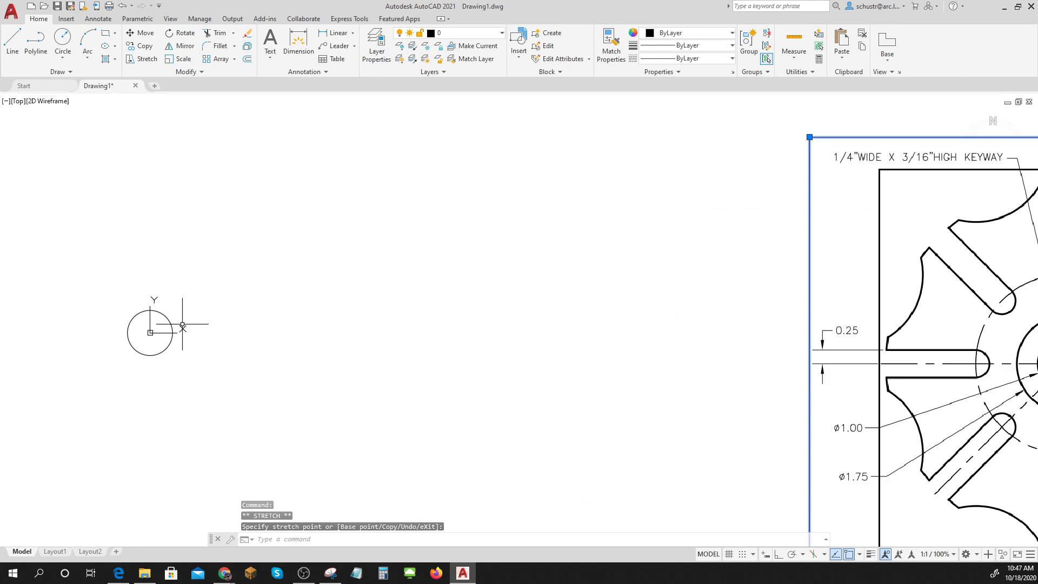
{"action": "scroll", "coordinate": [687, 315], "scroll_direction": "down", "scroll_amount": 5}
{"action": "left_click", "coordinate": [981, 246]}
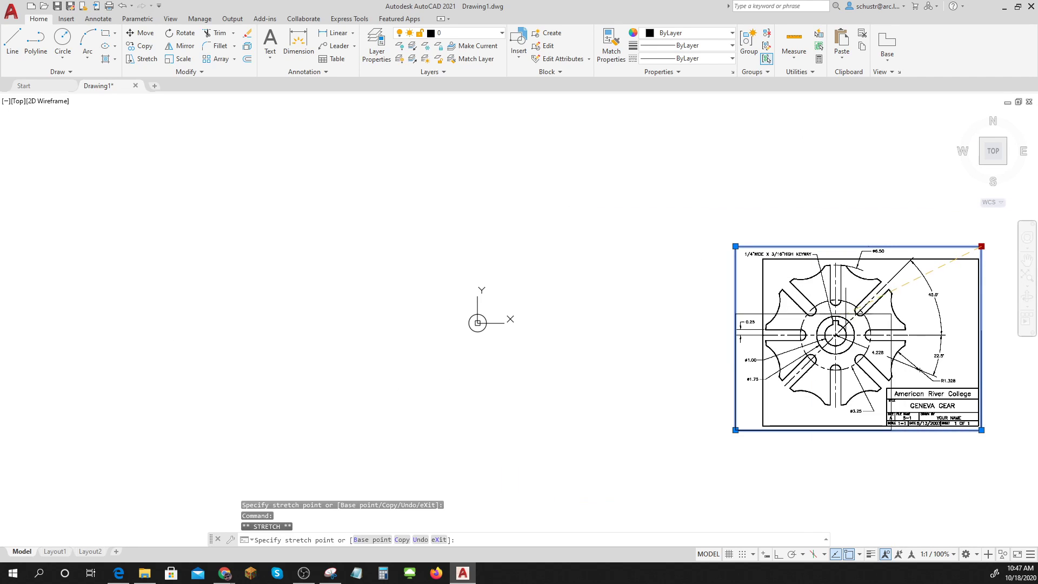
{"action": "left_click", "coordinate": [738, 361]}
{"action": "key", "text": "Escape"}
{"action": "key", "text": "Escape"}
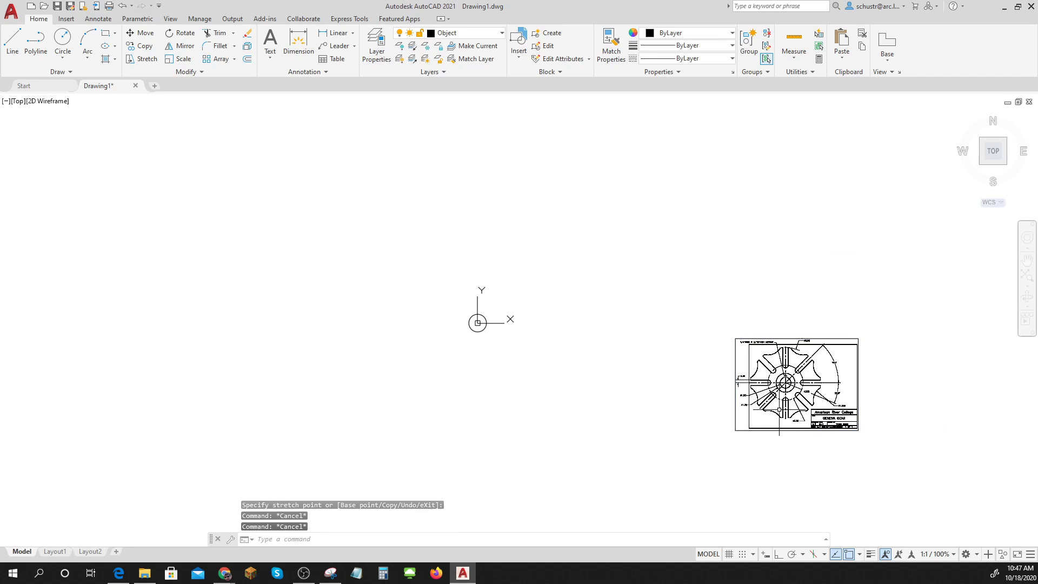
- Move the reduced reference image to sit just right of the circle
{"action": "left_click", "coordinate": [806, 459]}
{"action": "left_click", "coordinate": [656, 346]}
{"action": "type", "text": "m"}
{"action": "key", "text": "Return"}
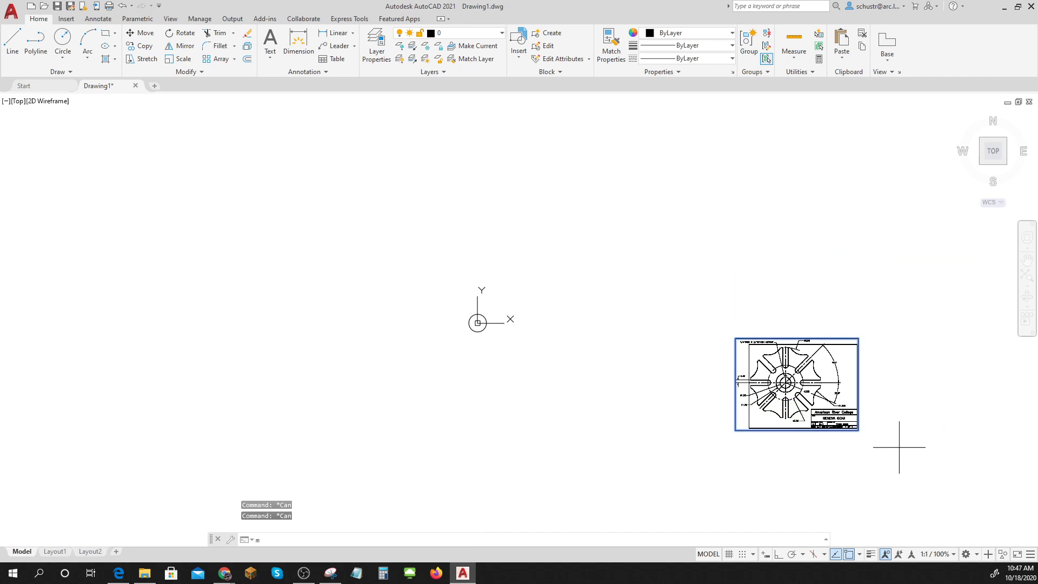
{"action": "left_click", "coordinate": [942, 438]}
{"action": "left_click", "coordinate": [734, 338]}
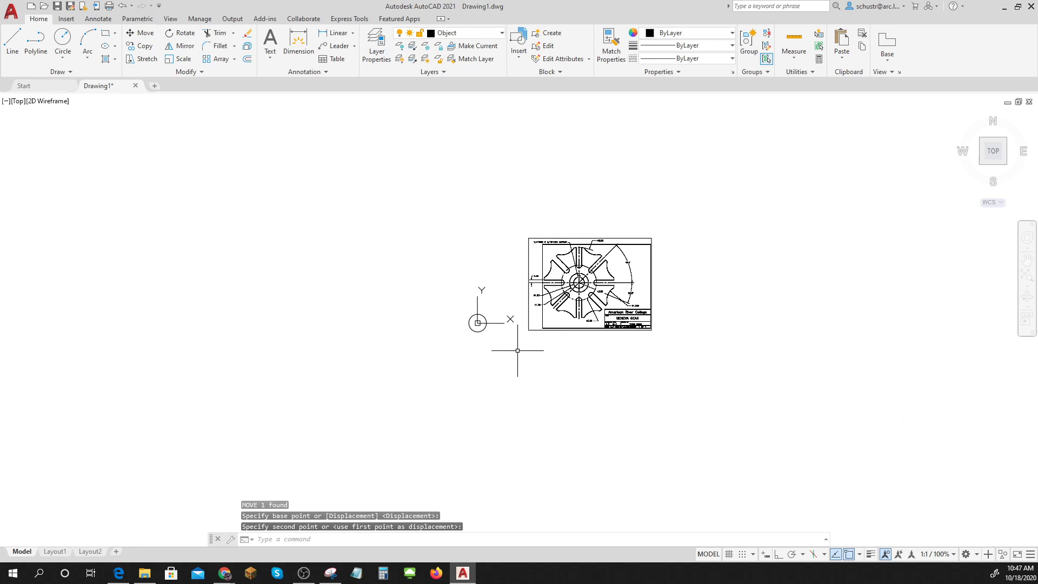
{"action": "scroll", "coordinate": [480, 286], "scroll_direction": "up", "scroll_amount": 4}
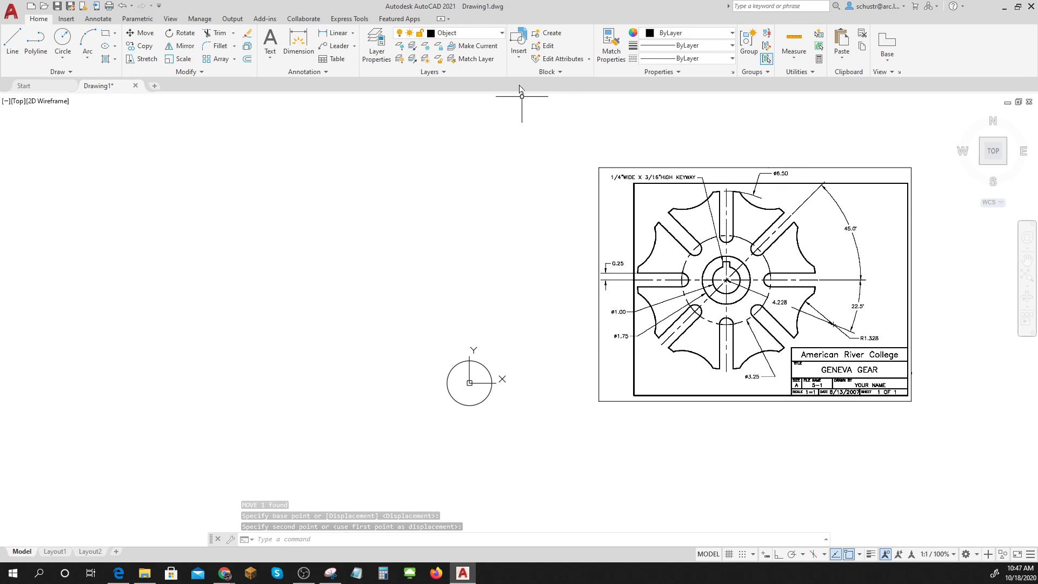
- On the Center layer, draw a horizontal centre line rightward from the circle's centre using Center snap
{"action": "left_click", "coordinate": [498, 34]}
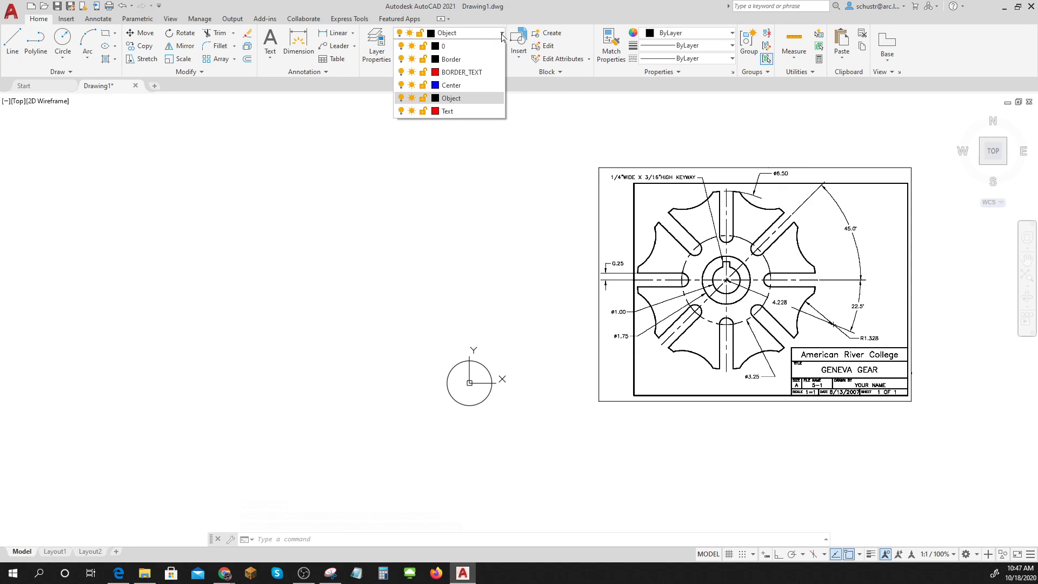
{"action": "left_click", "coordinate": [449, 78]}
{"action": "left_click", "coordinate": [12, 40]}
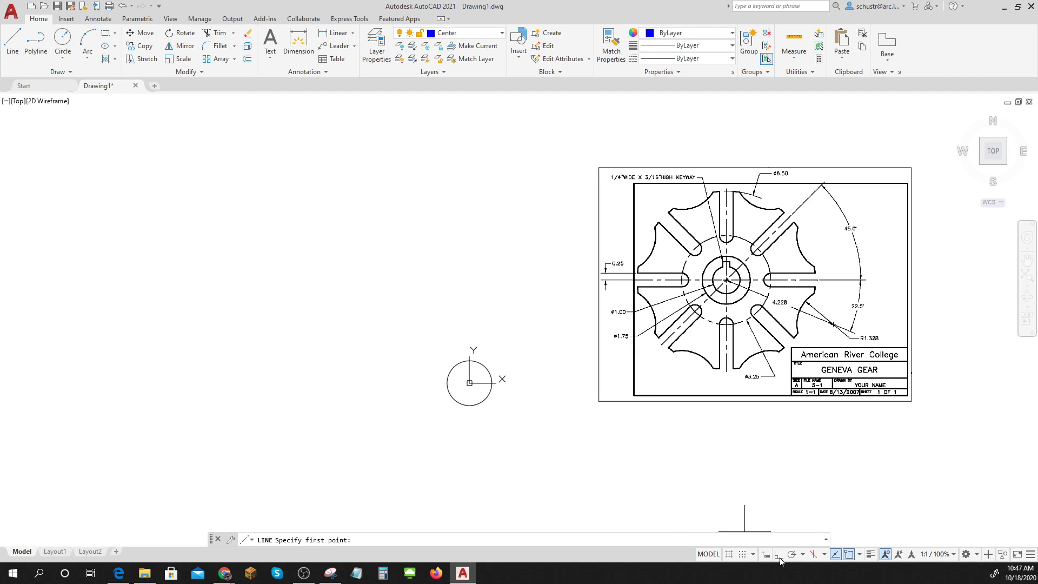
{"action": "left_click", "coordinate": [858, 555]}
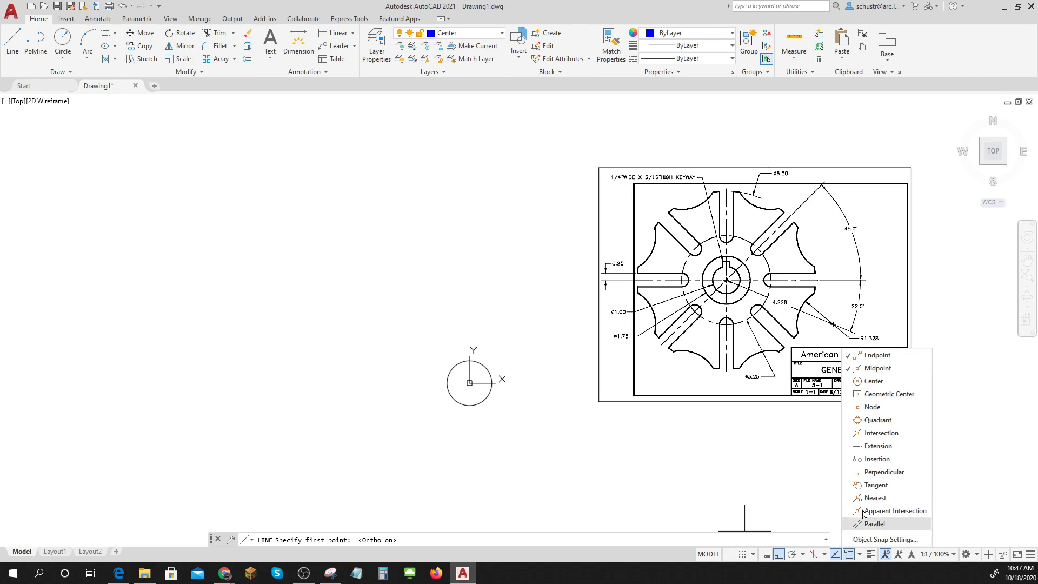
{"action": "left_click", "coordinate": [873, 381]}
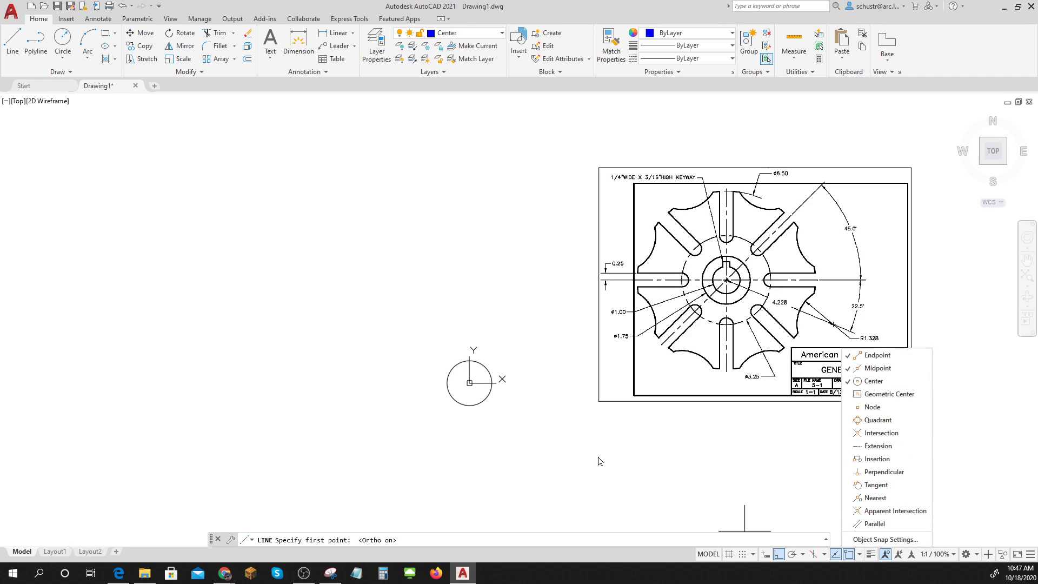
{"action": "left_click", "coordinate": [540, 442]}
{"action": "left_click", "coordinate": [470, 383]}
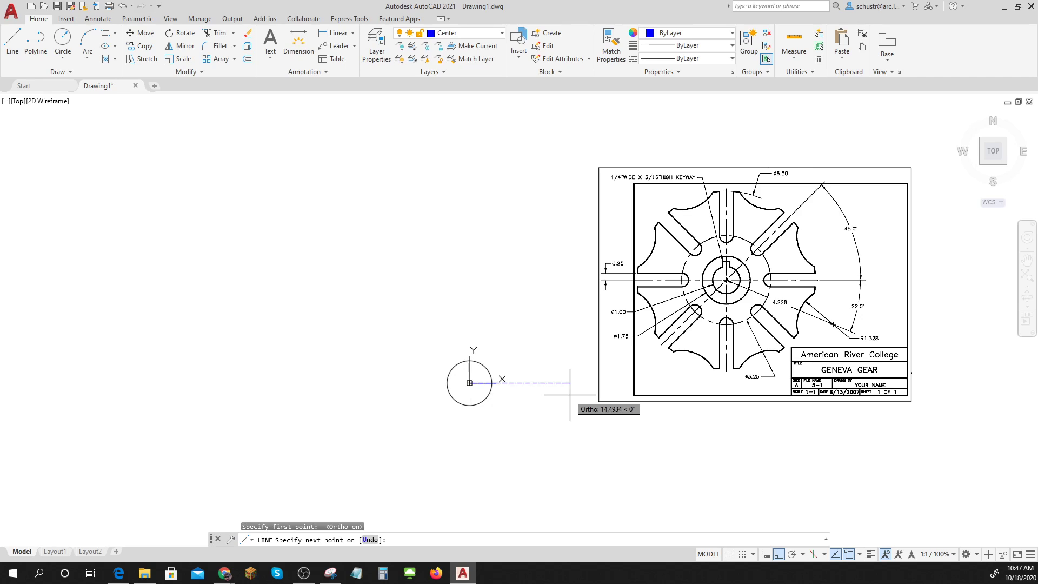
{"action": "left_click", "coordinate": [570, 395]}
{"action": "key", "text": "Return"}
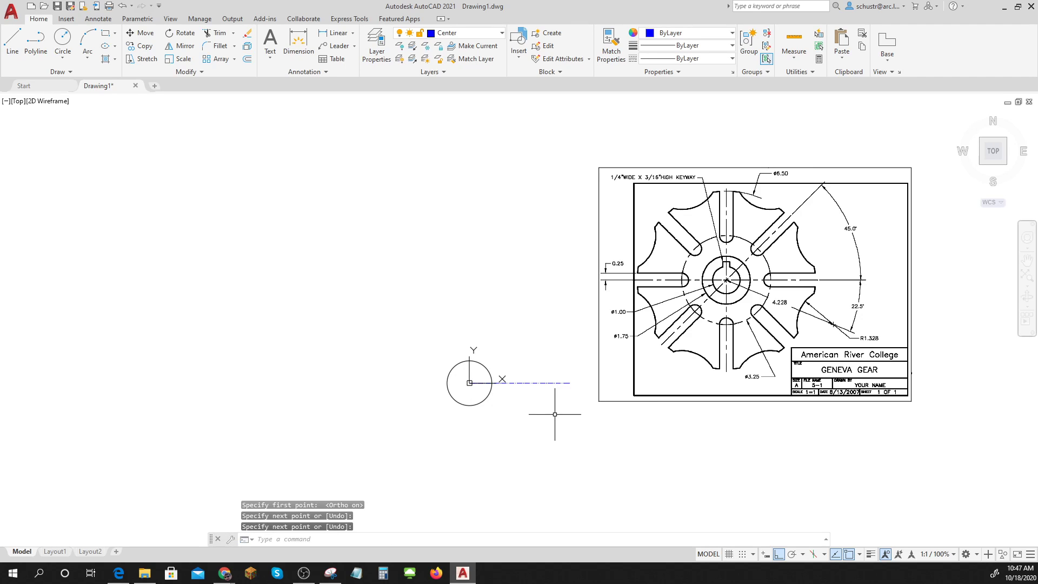
{"action": "scroll", "coordinate": [514, 373], "scroll_direction": "up", "scroll_amount": 4}
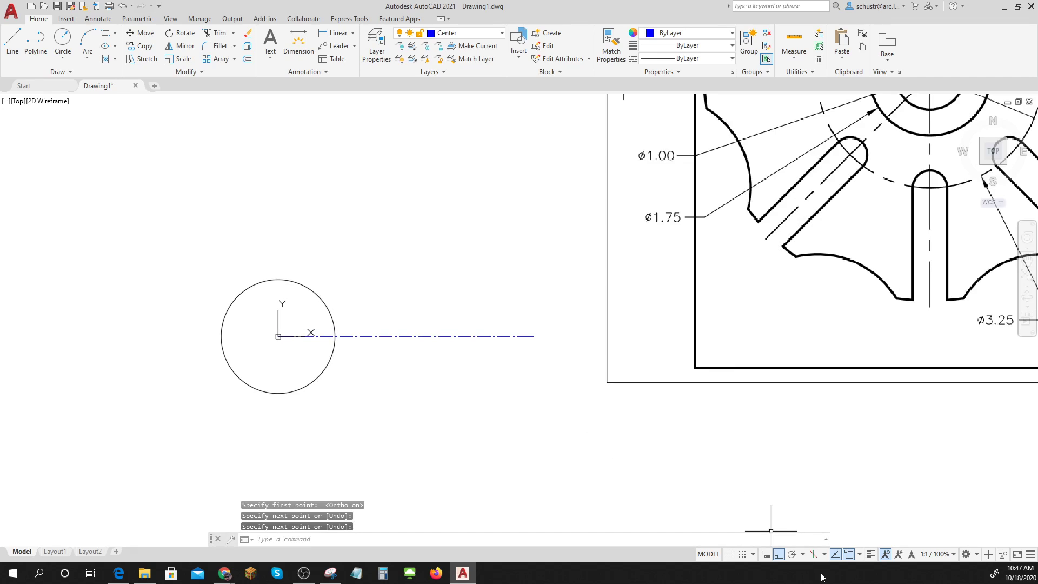
- Set polar tracking to 45° and draw a centre line from the circle's centre up-right at 45°
{"action": "left_click", "coordinate": [803, 554]}
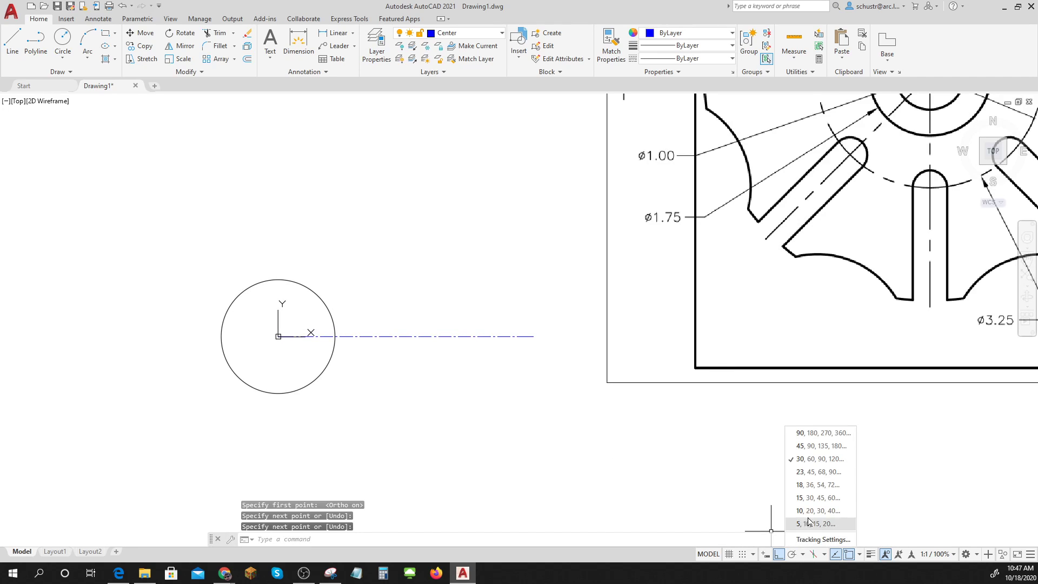
{"action": "left_click", "coordinate": [813, 446]}
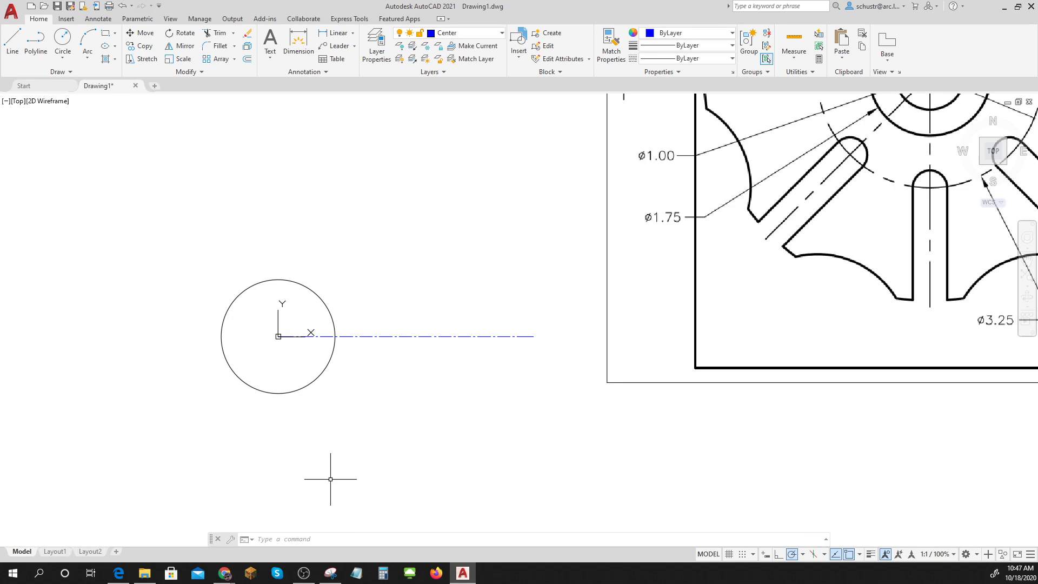
{"action": "left_click", "coordinate": [13, 41]}
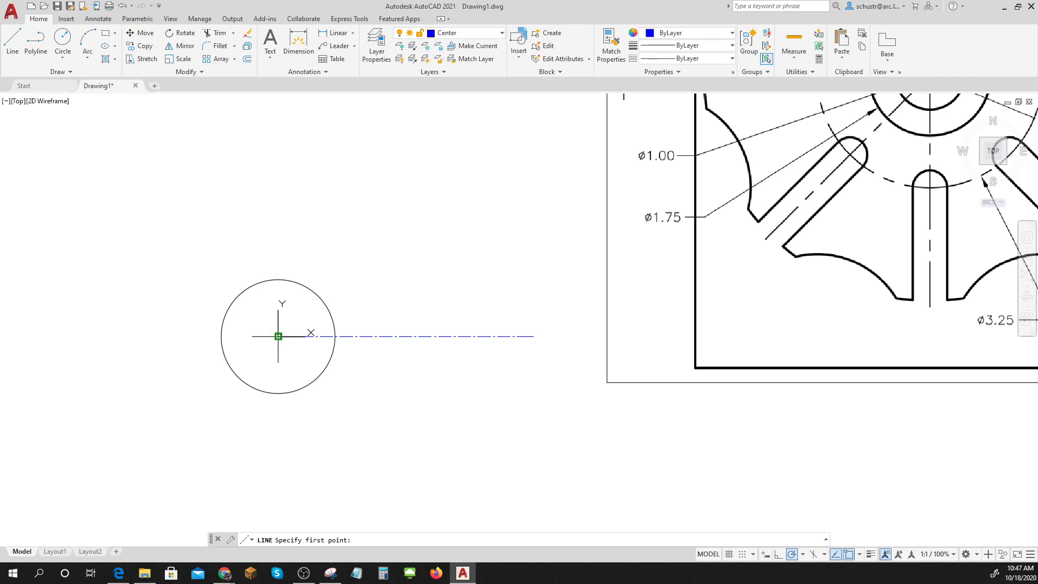
{"action": "left_click", "coordinate": [278, 336]}
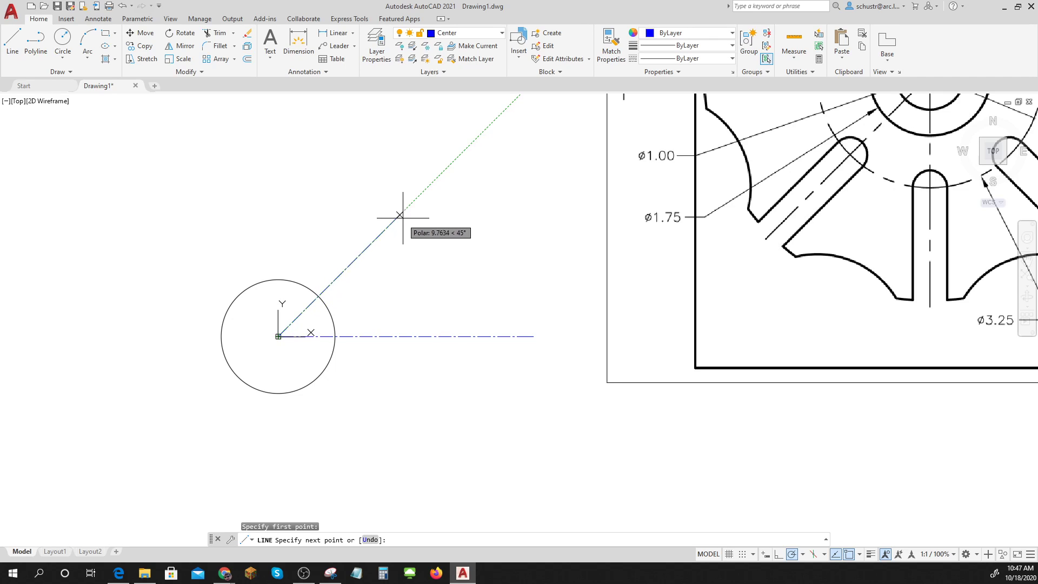
{"action": "left_click", "coordinate": [444, 171]}
{"action": "key", "text": "Escape"}
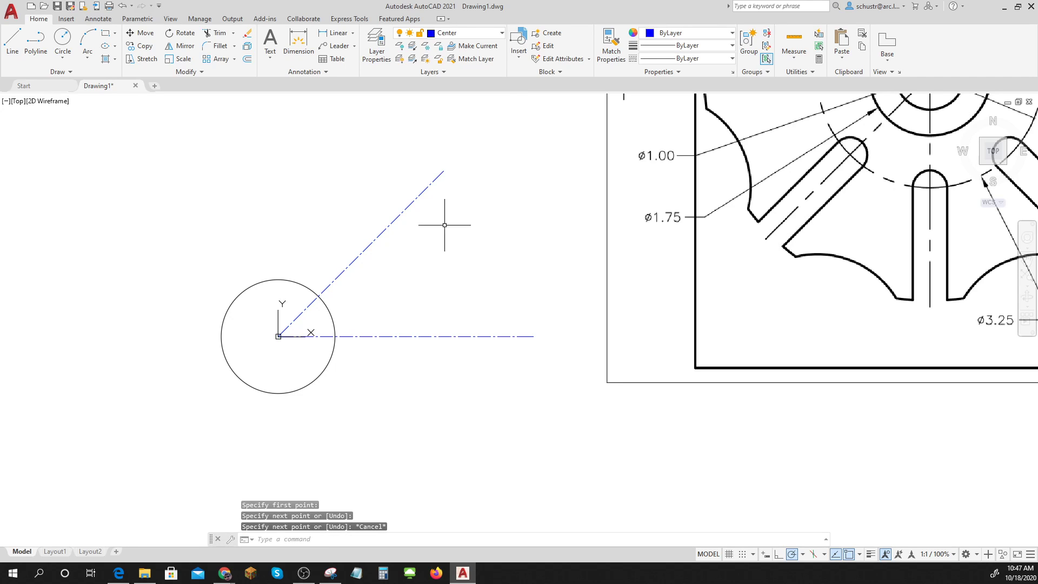
{"action": "scroll", "coordinate": [595, 410], "scroll_direction": "down", "scroll_amount": 3}
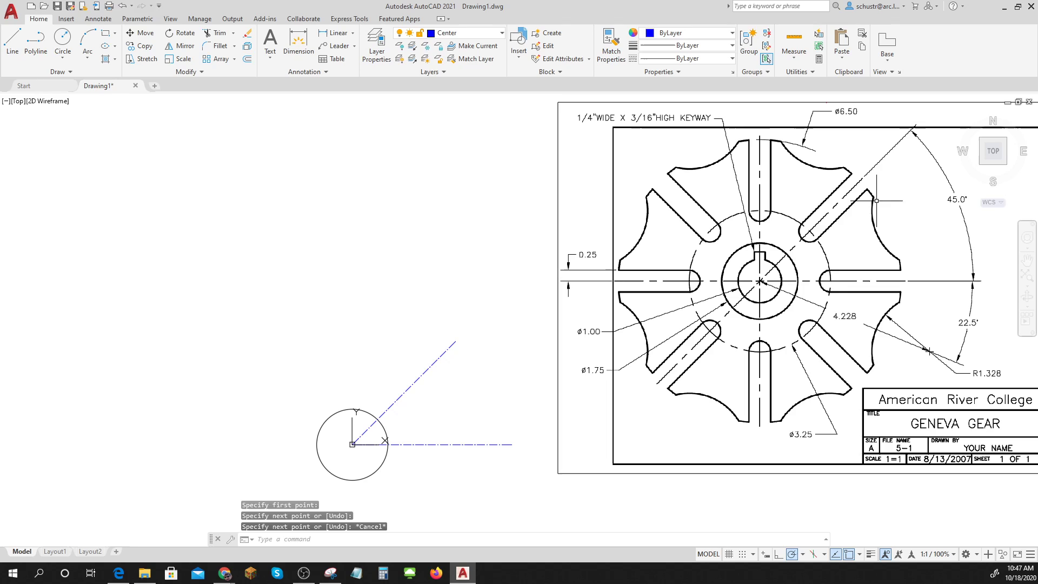
{"action": "scroll", "coordinate": [369, 484], "scroll_direction": "up", "scroll_amount": 2}
{"action": "middle_click_drag", "start_coordinate": [369, 484], "coordinate": [395, 422]}
- Trim the 6.5 circle against both centre lines, keeping only the arc between horizontal and 45°
{"action": "type", "text": "tr"}
{"action": "key", "text": "Return"}
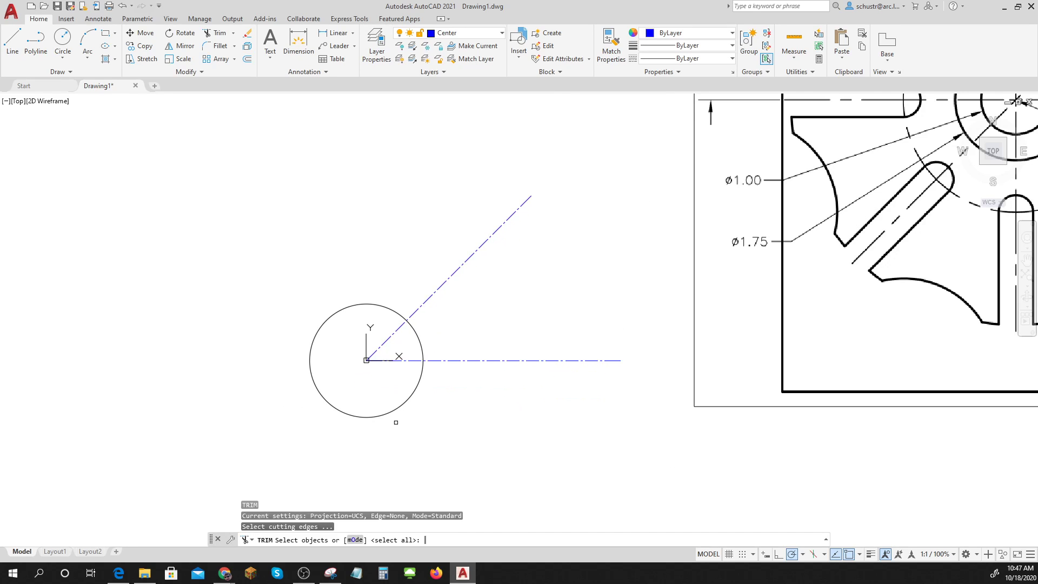
{"action": "left_click", "coordinate": [452, 409]}
{"action": "left_click", "coordinate": [198, 247]}
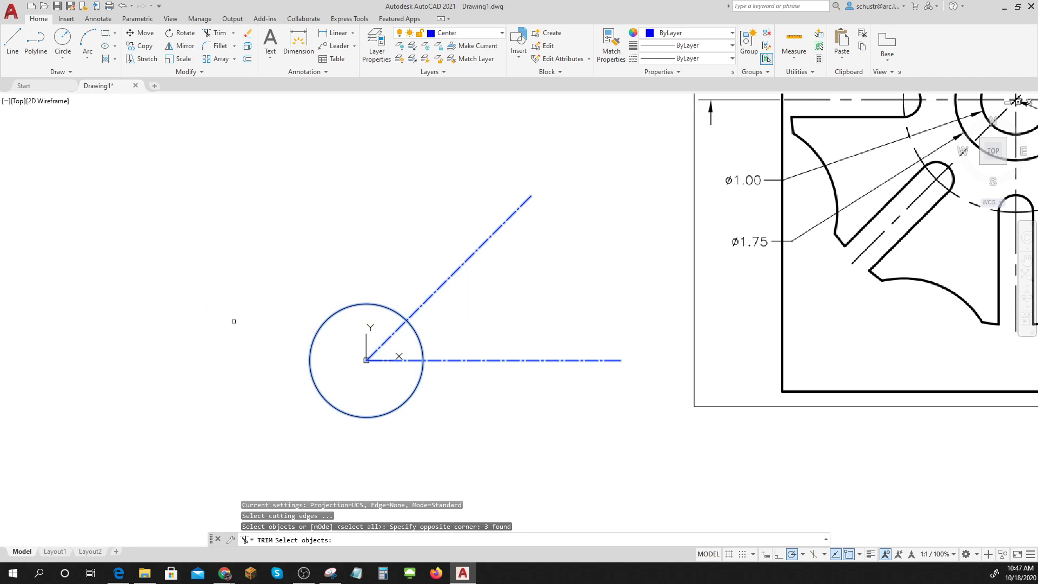
{"action": "key", "text": "Return"}
{"action": "left_click", "coordinate": [380, 304]}
{"action": "scroll", "coordinate": [439, 347], "scroll_direction": "up", "scroll_amount": 2}
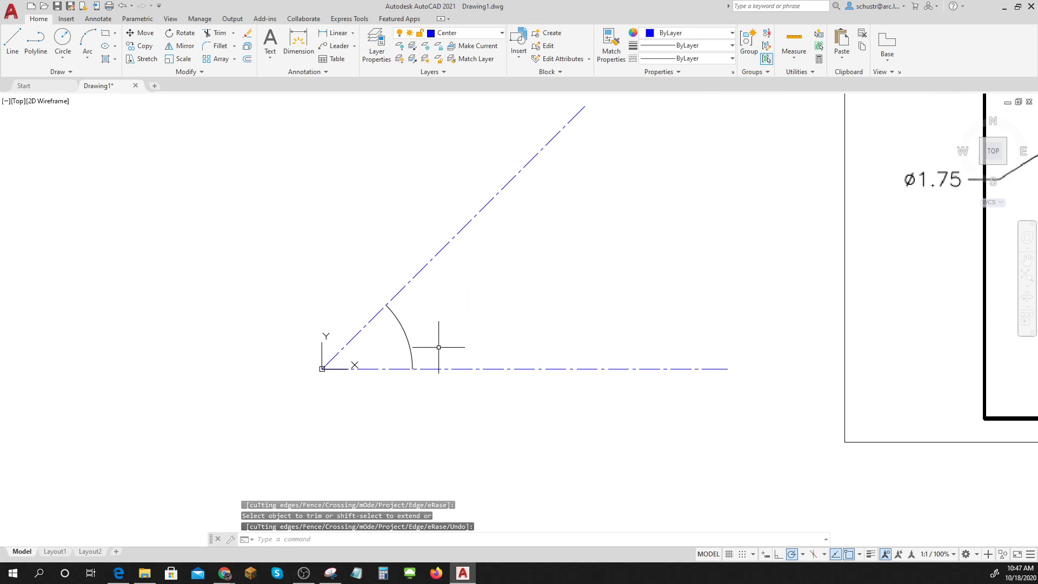
{"action": "scroll", "coordinate": [438, 347], "scroll_direction": "up", "scroll_amount": 2}
{"action": "scroll", "coordinate": [439, 347], "scroll_direction": "down", "scroll_amount": 4}
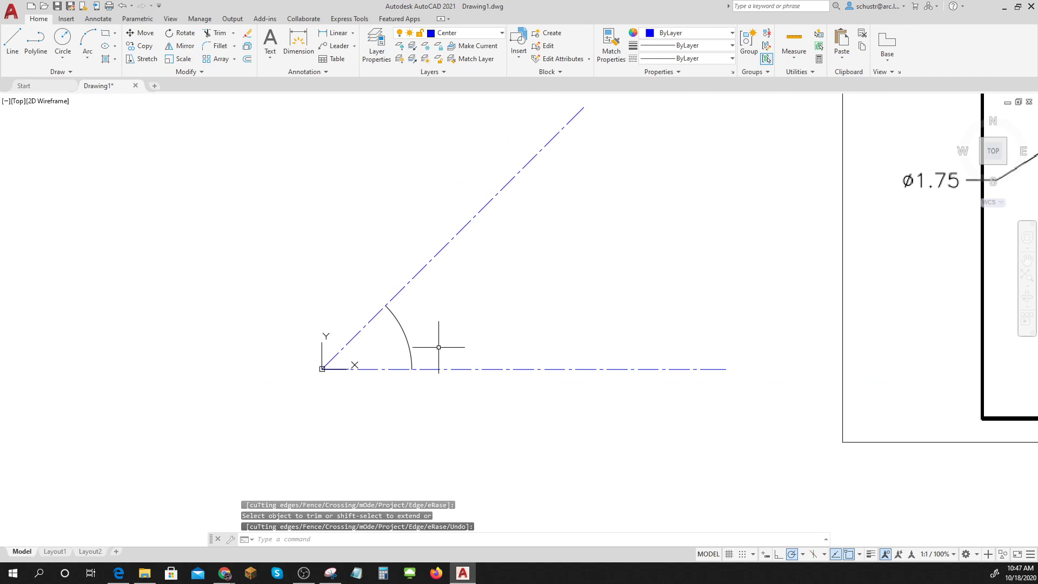
{"action": "middle_click_drag", "start_coordinate": [320, 341], "coordinate": [304, 417]}
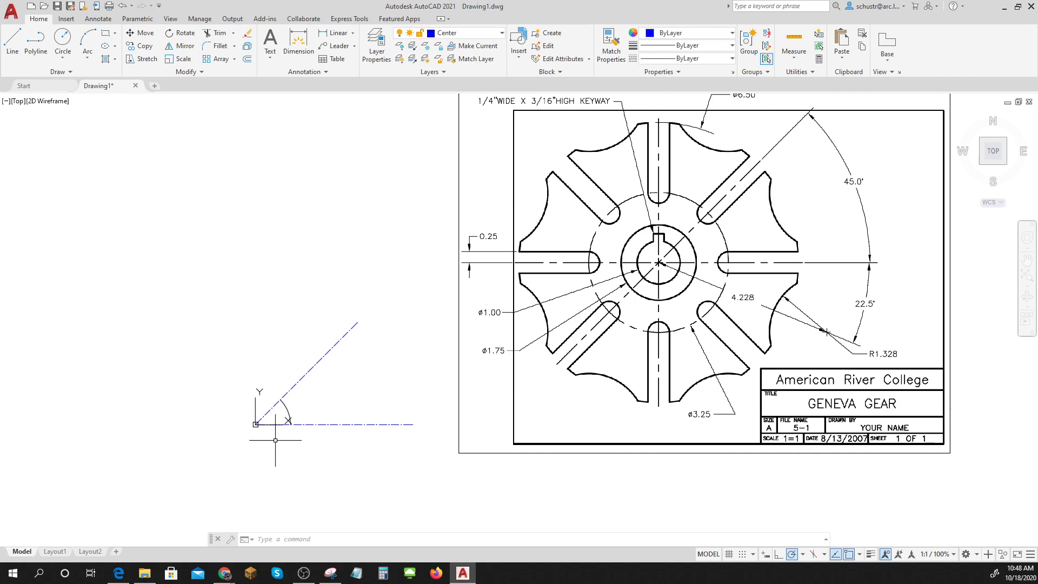
- Start a new line and switch polar tracking to 22.5° increments
{"action": "scroll", "coordinate": [320, 436], "scroll_direction": "up", "scroll_amount": 4}
{"action": "middle_click_drag", "start_coordinate": [319, 436], "coordinate": [398, 447]}
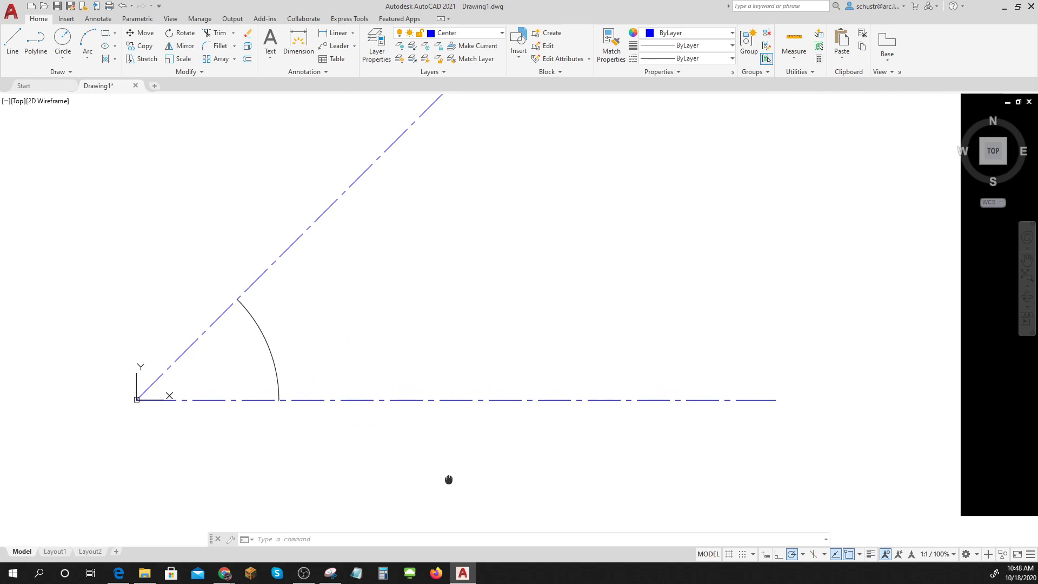
{"action": "left_click", "coordinate": [13, 42]}
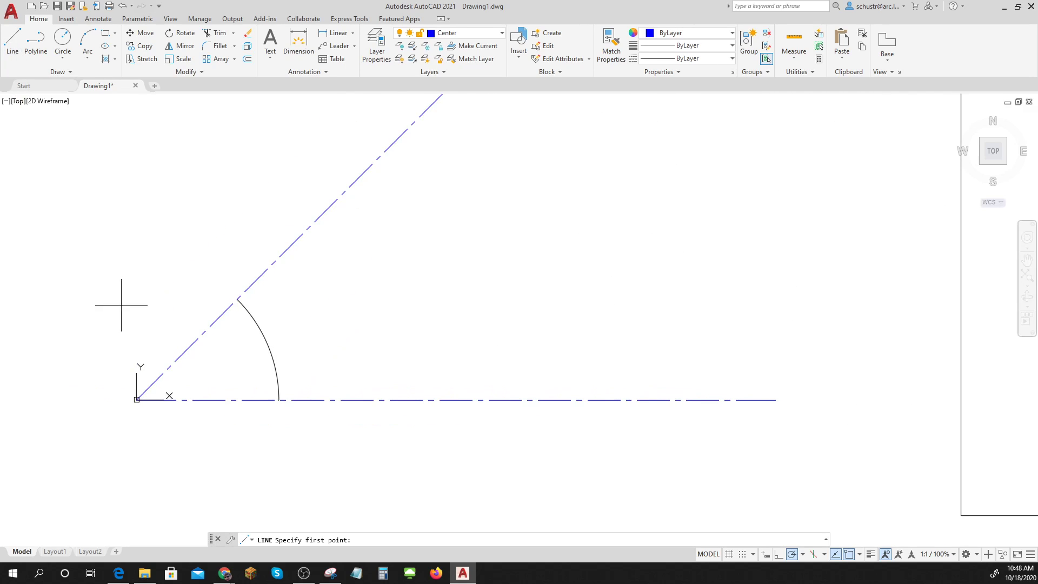
{"action": "left_click", "coordinate": [803, 554]}
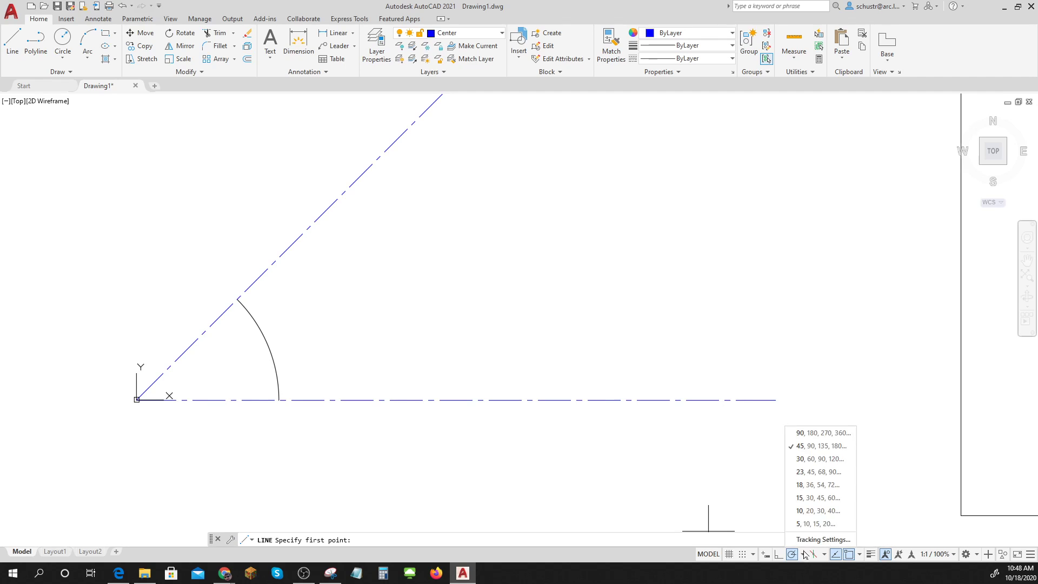
{"action": "left_click", "coordinate": [811, 472]}
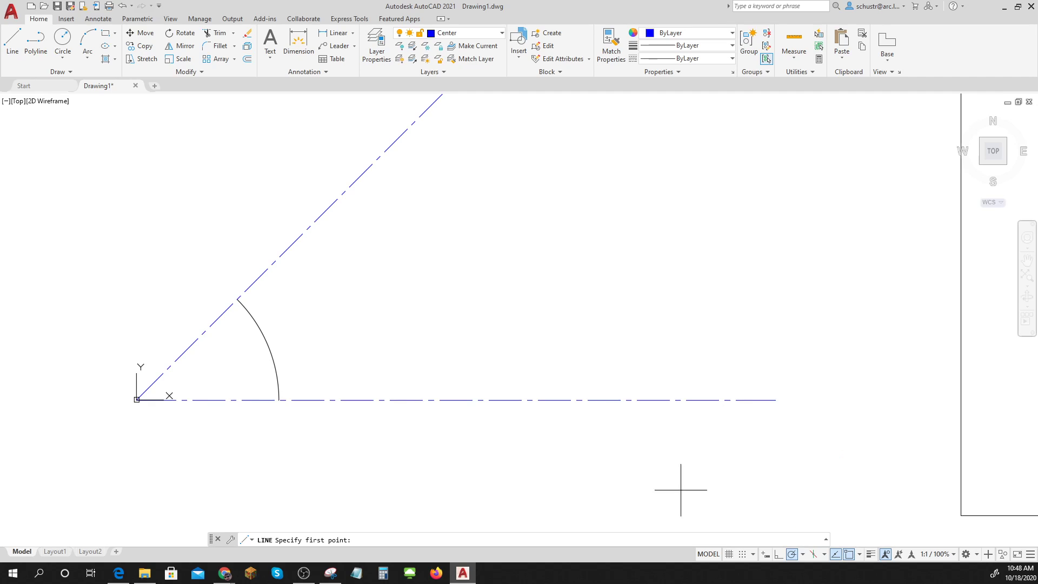
- Set the drawing's angle precision to 0.00 in Drawing Units, so angles read 45.00
{"action": "type", "text": "units"}
{"action": "key", "text": "Return"}
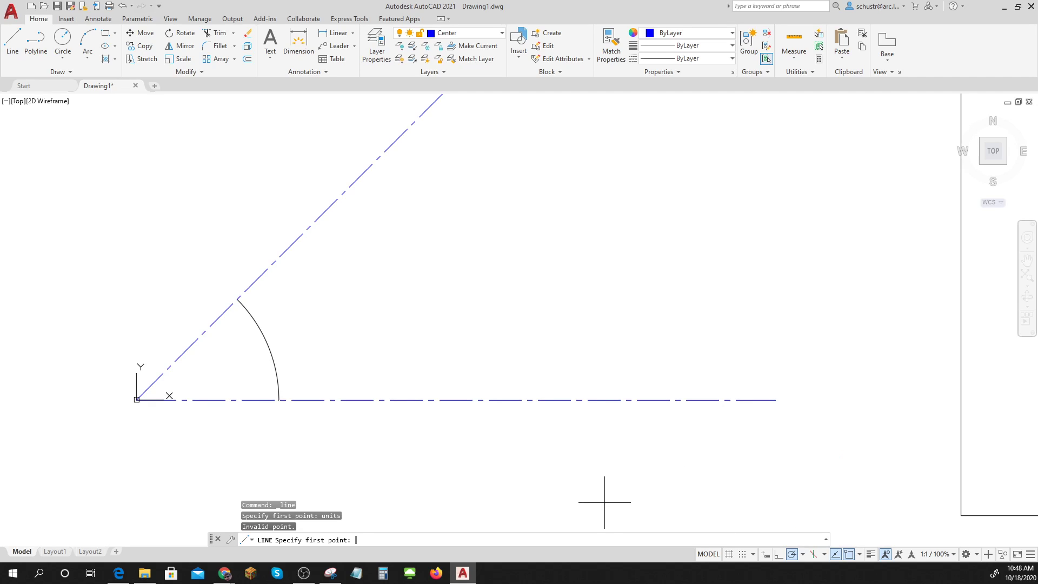
{"action": "key", "text": "Escape"}
{"action": "key", "text": "Escape"}
{"action": "key", "text": "Escape"}
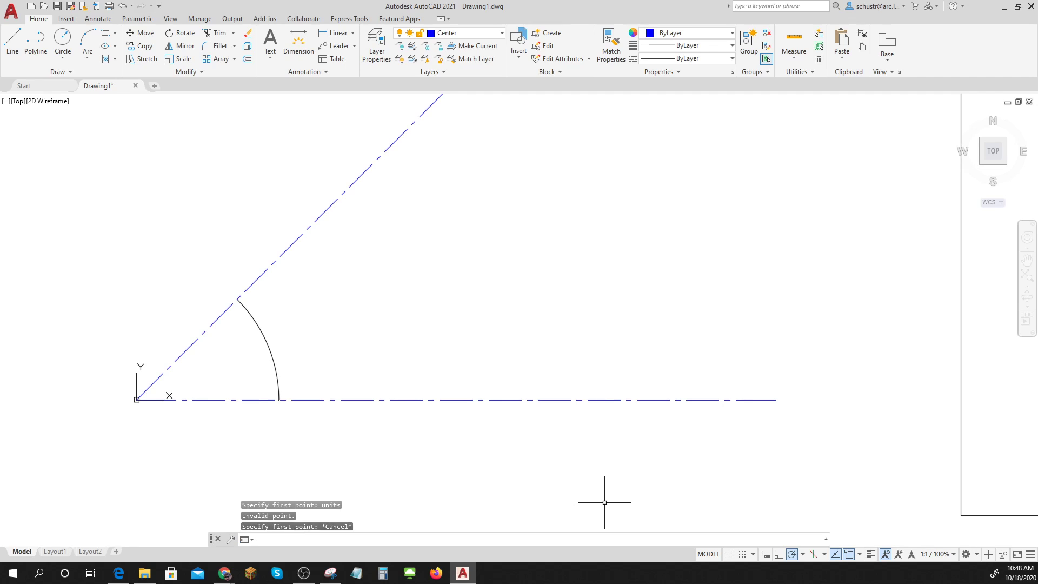
{"action": "type", "text": "units"}
{"action": "key", "text": "Return"}
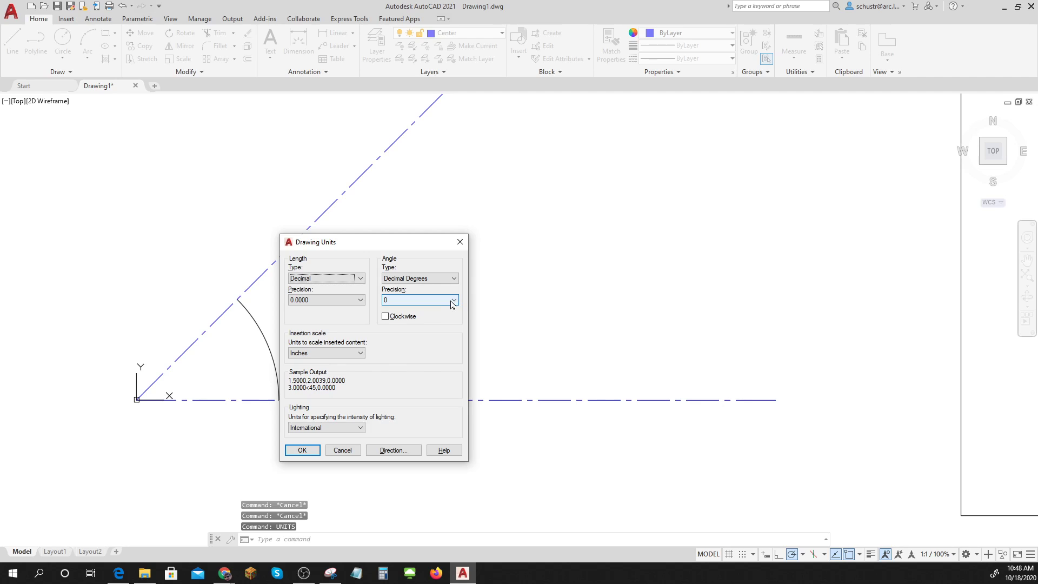
{"action": "left_click", "coordinate": [453, 300]}
{"action": "left_click", "coordinate": [414, 322]}
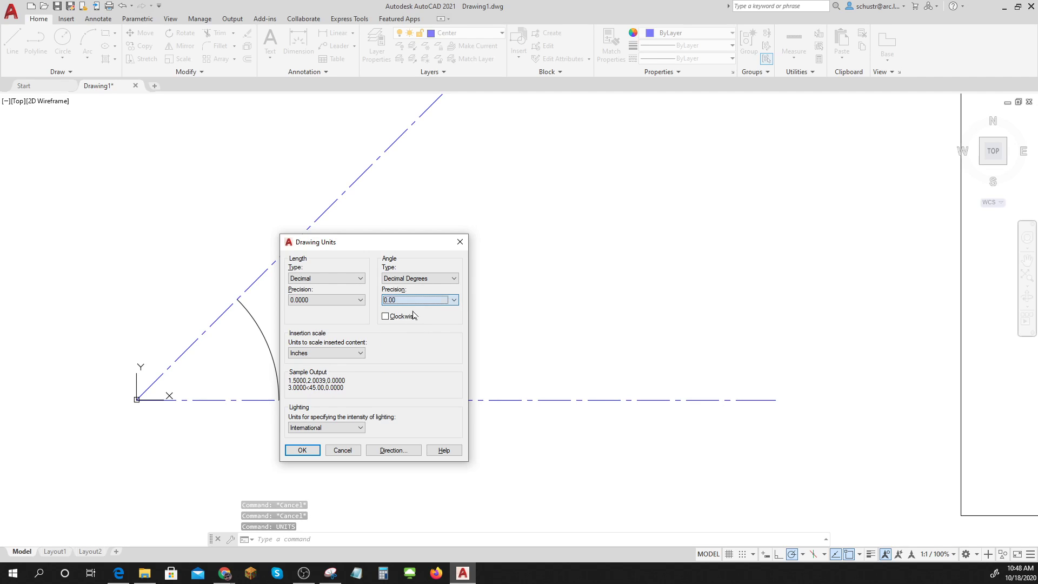
{"action": "left_click", "coordinate": [302, 450]}
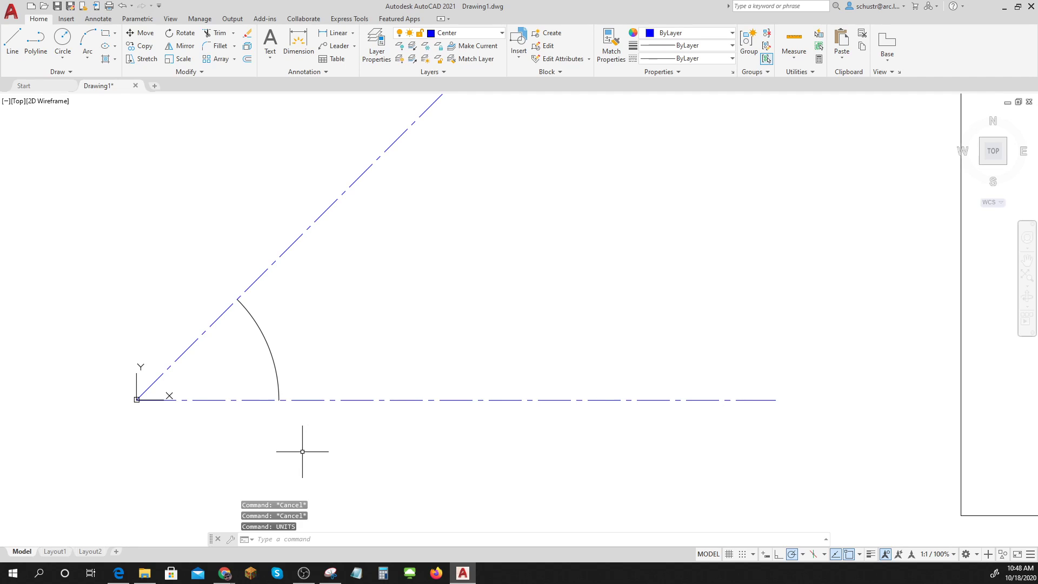
- Draw a 4.228-long line from the origin along the 22.5° polar track
{"action": "left_click", "coordinate": [12, 41]}
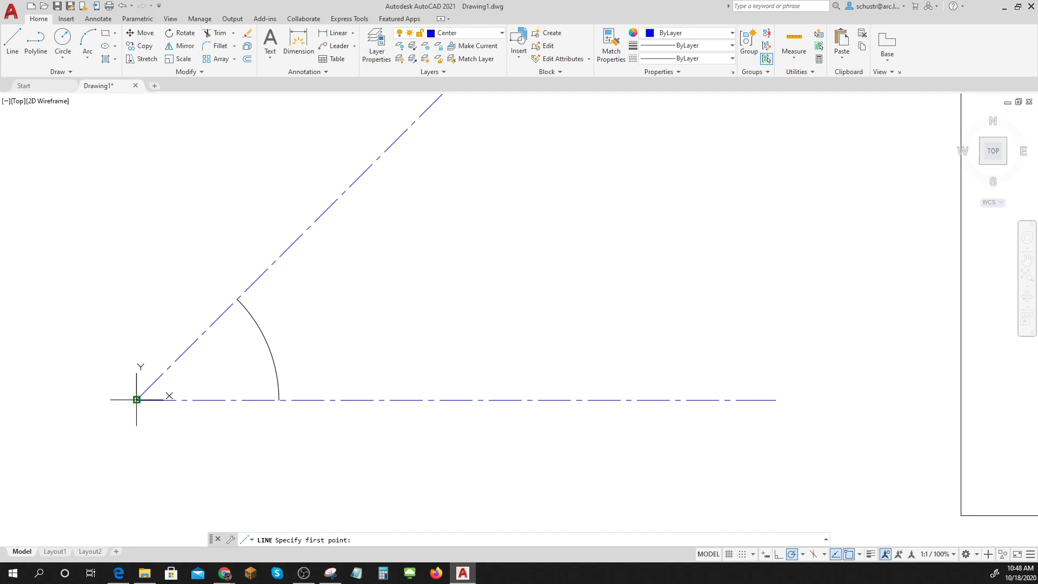
{"action": "left_click", "coordinate": [137, 399]}
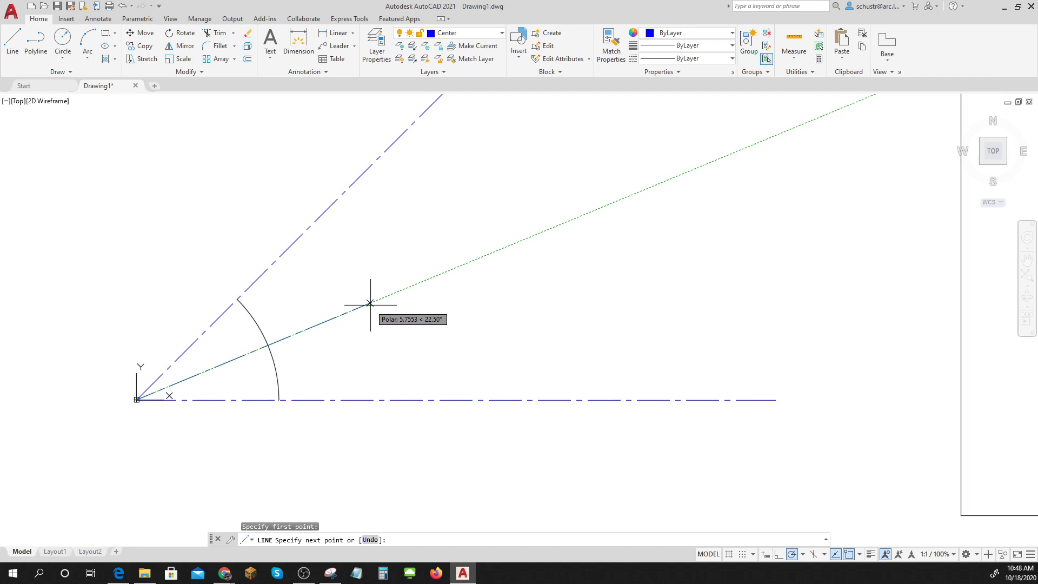
{"action": "scroll", "coordinate": [368, 304], "scroll_direction": "down", "scroll_amount": 3}
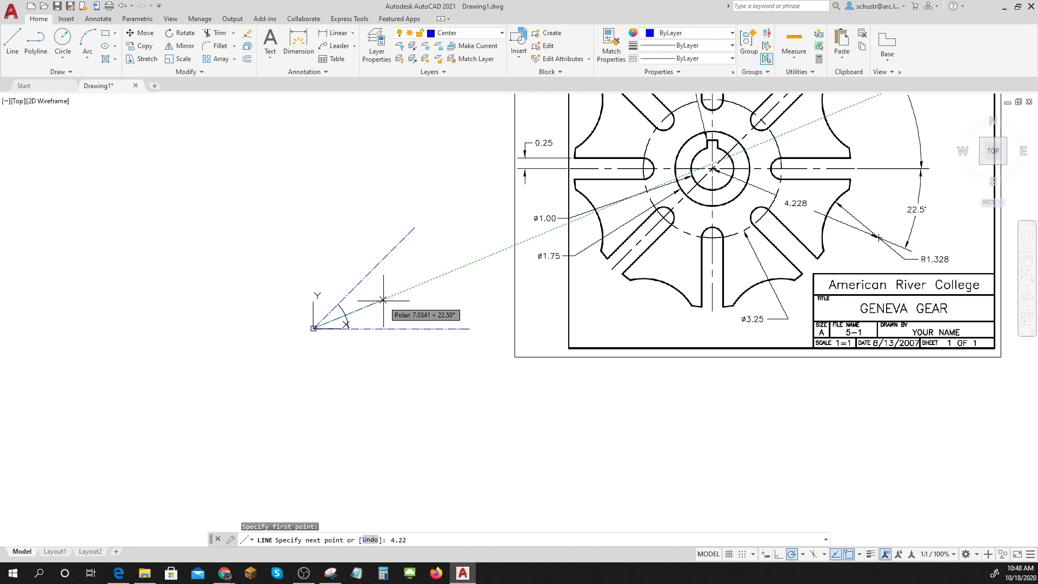
{"action": "key", "text": "Return"}
{"action": "key", "text": "Return"}
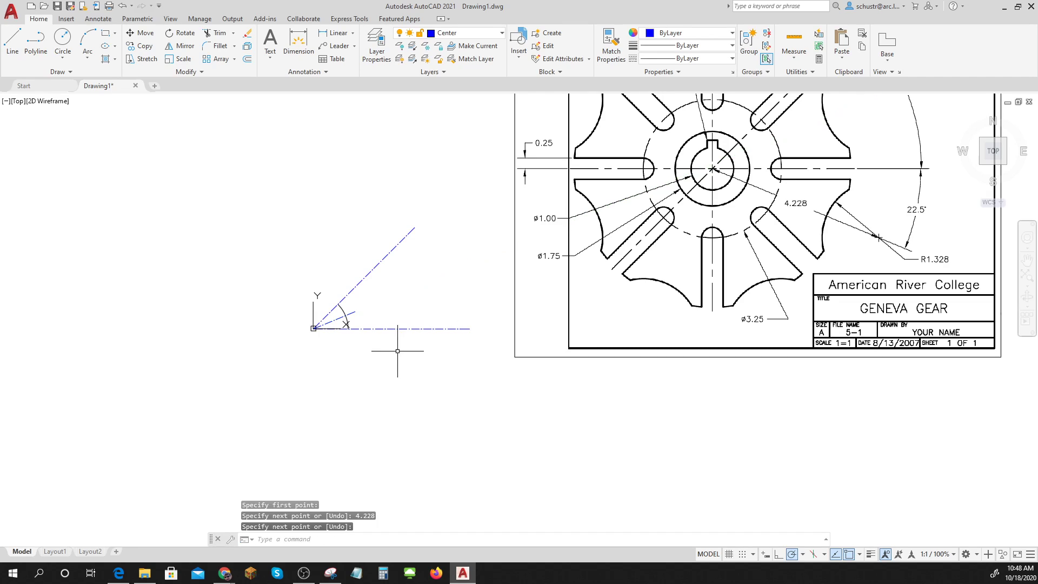
{"action": "scroll", "coordinate": [342, 296], "scroll_direction": "up", "scroll_amount": 4}
{"action": "scroll", "coordinate": [342, 296], "scroll_direction": "up", "scroll_amount": 4}
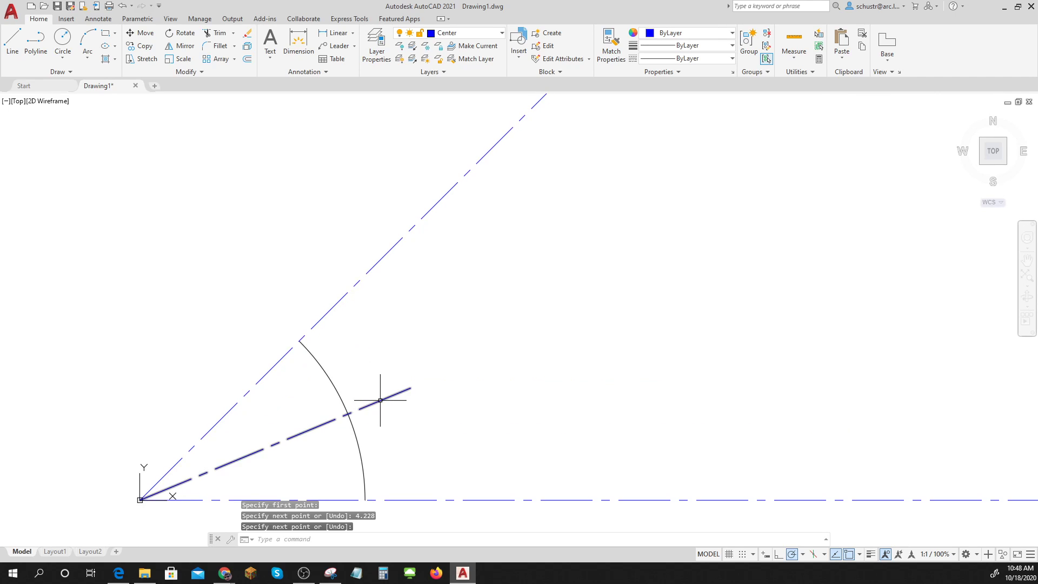
{"action": "key", "text": "Return"}
- Select the new 22.5° line, compare it with the gear reference, then deselect it
{"action": "left_click", "coordinate": [408, 387]}
{"action": "scroll", "coordinate": [464, 406], "scroll_direction": "down", "scroll_amount": 3}
{"action": "mouse_move", "coordinate": [587, 374]}
{"action": "middle_mouse_down"}
{"action": "mouse_move", "coordinate": [600, 371]}
{"action": "mouse_move", "coordinate": [105, 291]}
{"action": "middle_mouse_up"}
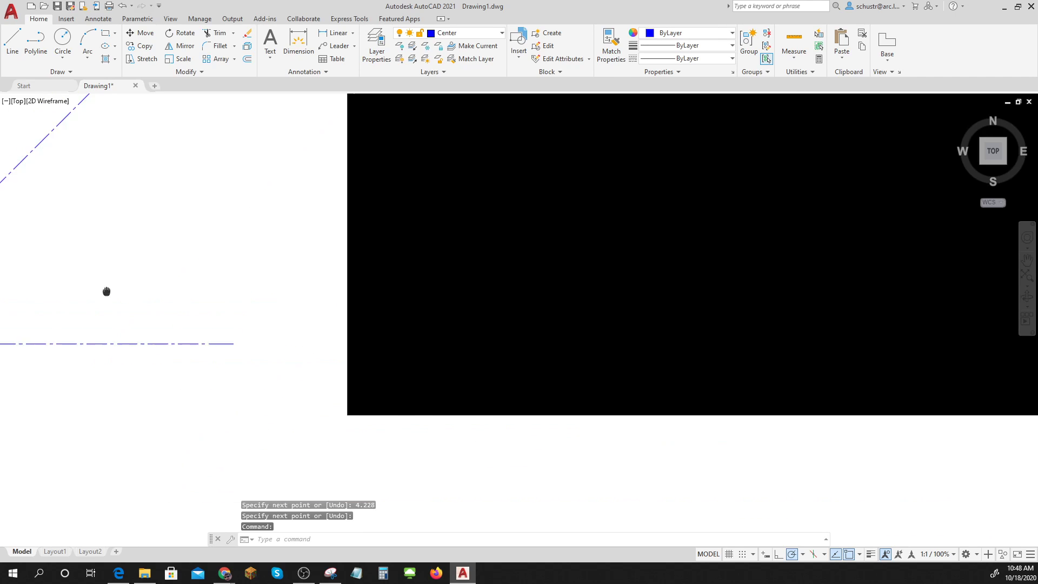
{"action": "scroll", "coordinate": [104, 292], "scroll_direction": "down", "scroll_amount": 4}
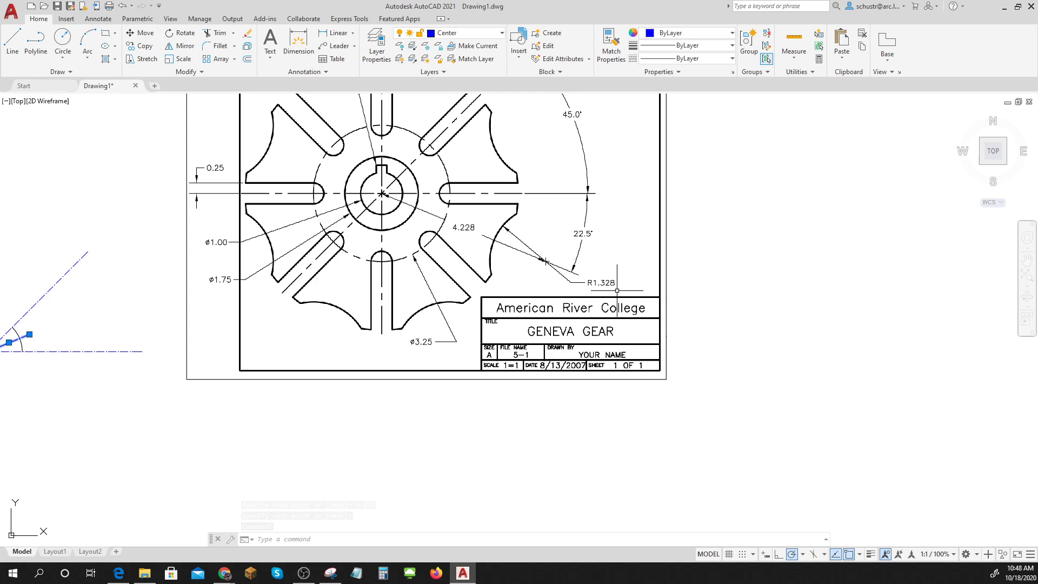
{"action": "scroll", "coordinate": [603, 291], "scroll_direction": "up", "scroll_amount": 2}
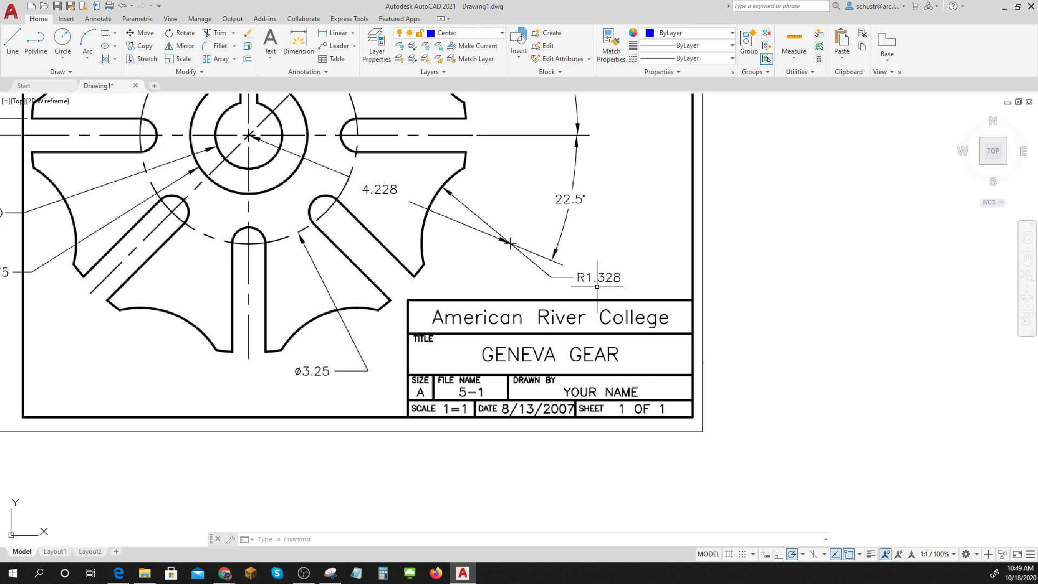
{"action": "scroll", "coordinate": [596, 281], "scroll_direction": "down", "scroll_amount": 6}
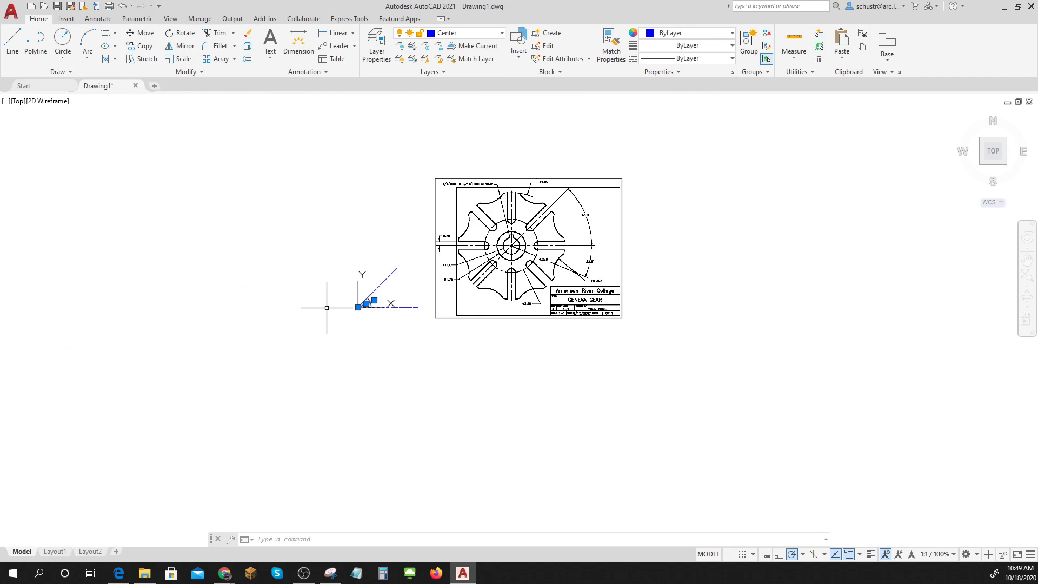
{"action": "scroll", "coordinate": [359, 294], "scroll_direction": "up", "scroll_amount": 10}
{"action": "key", "text": "Escape"}
{"action": "key", "text": "Escape"}
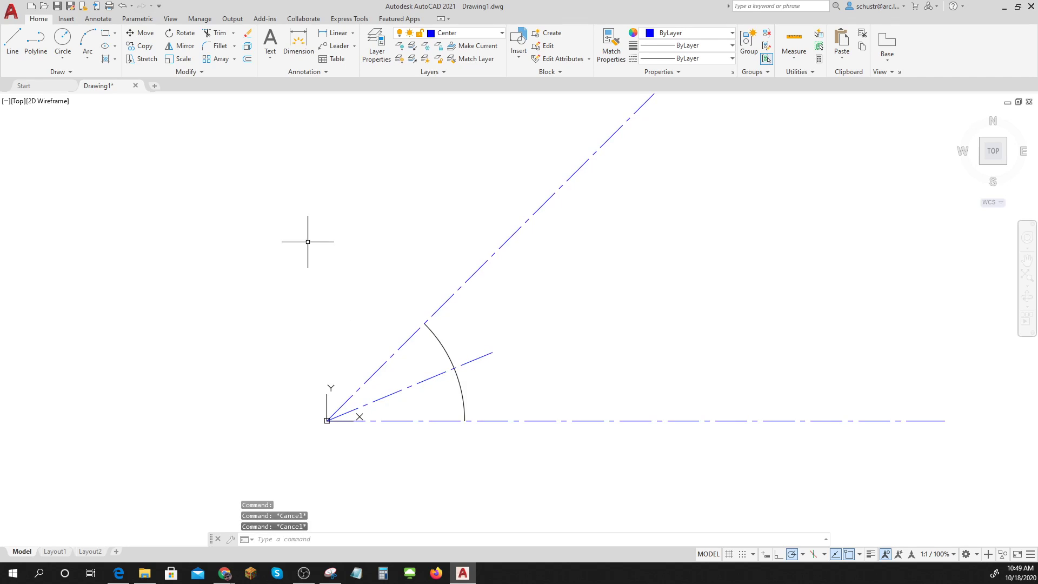
- Draw a 1.238-radius circle on the Object layer at the 22.5° line's end
{"action": "left_click", "coordinate": [500, 34]}
{"action": "left_click", "coordinate": [451, 98]}
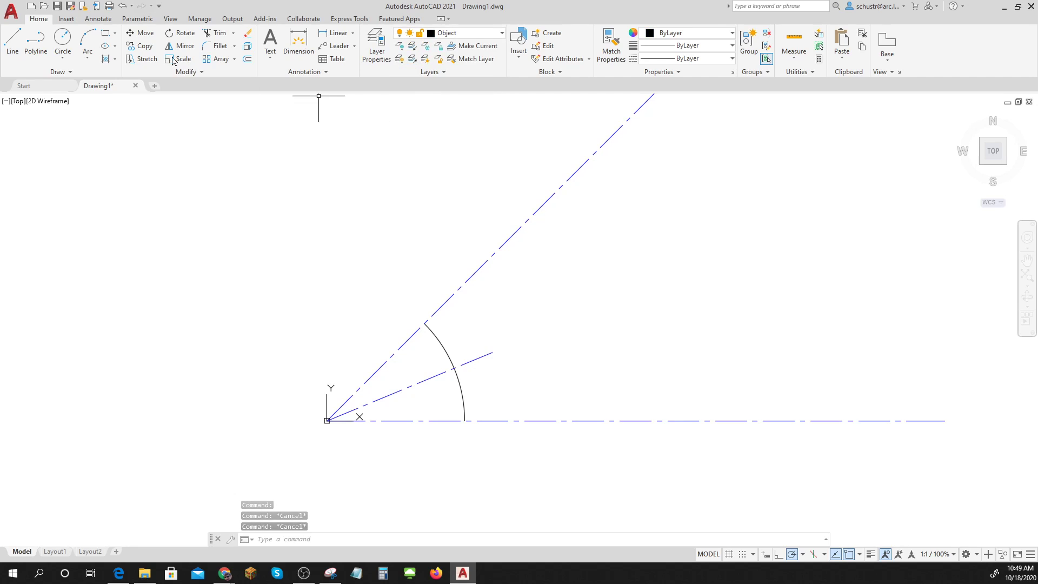
{"action": "left_click", "coordinate": [63, 38]}
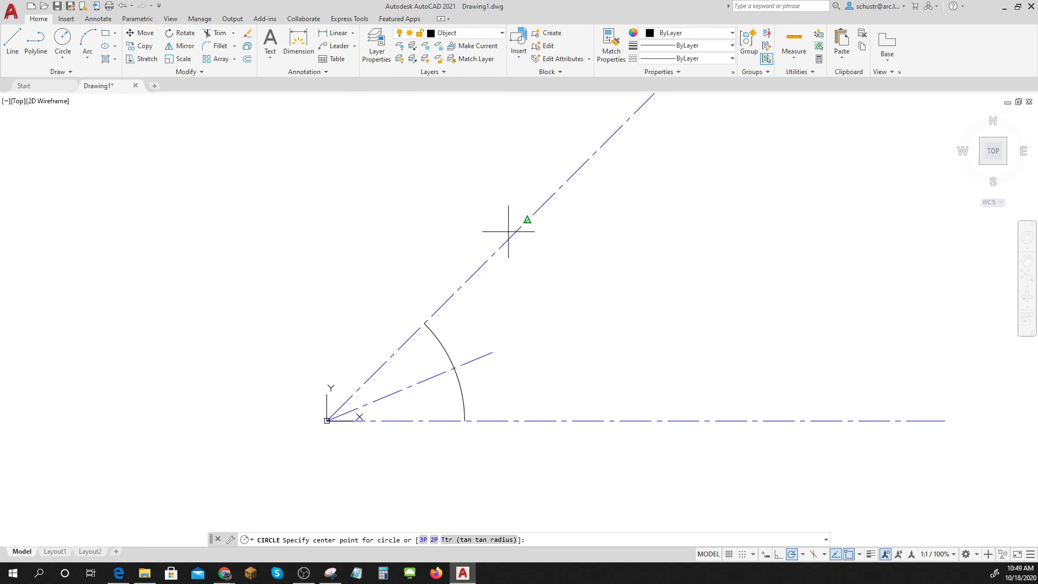
{"action": "left_click", "coordinate": [493, 352]}
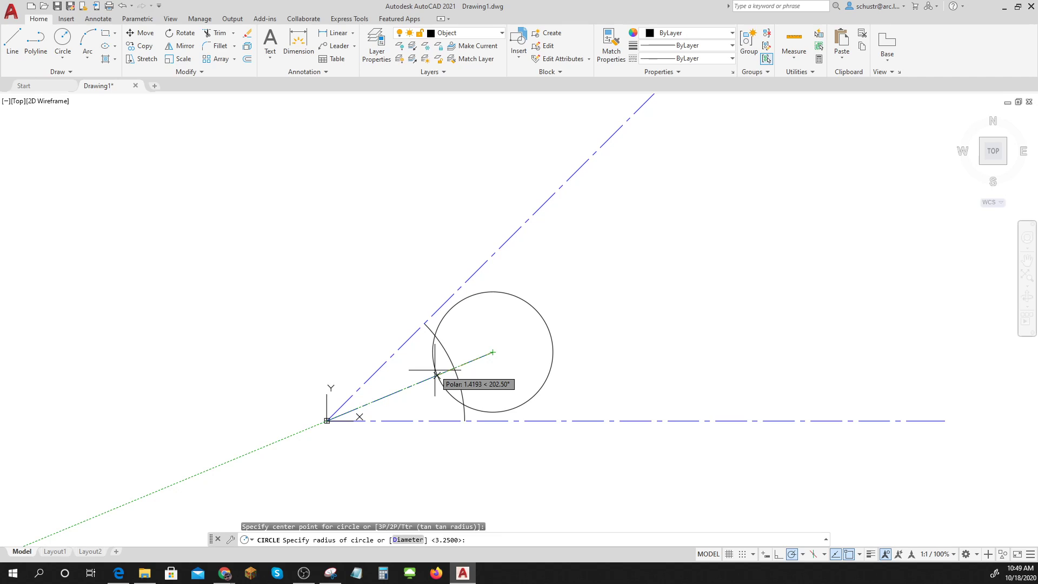
{"action": "type", "text": "r"}
{"action": "key", "text": "Return"}
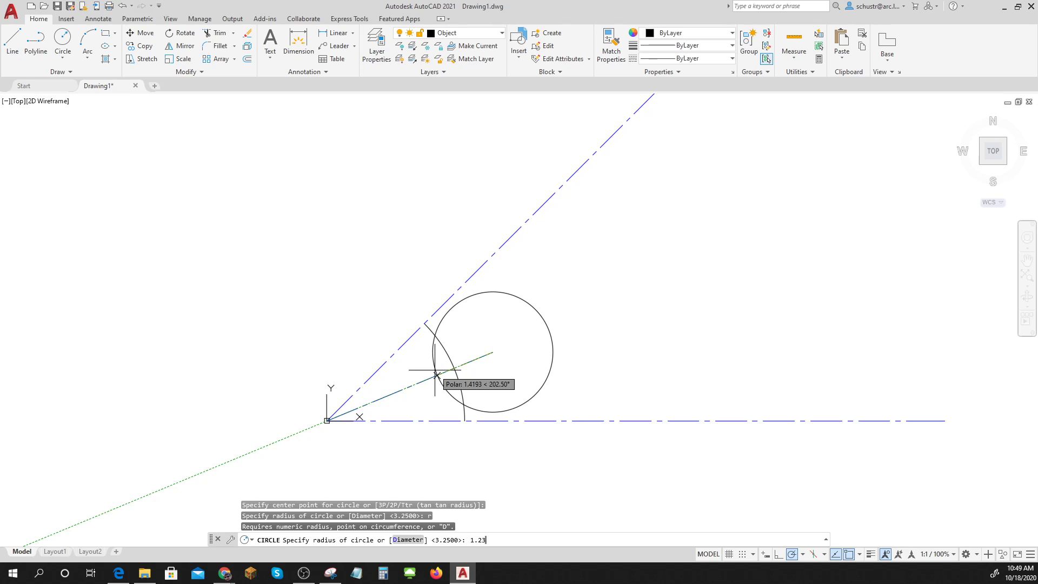
{"action": "type", "text": "1.238"}
{"action": "key", "text": "Return"}
{"action": "scroll", "coordinate": [475, 378], "scroll_direction": "up", "scroll_amount": 4}
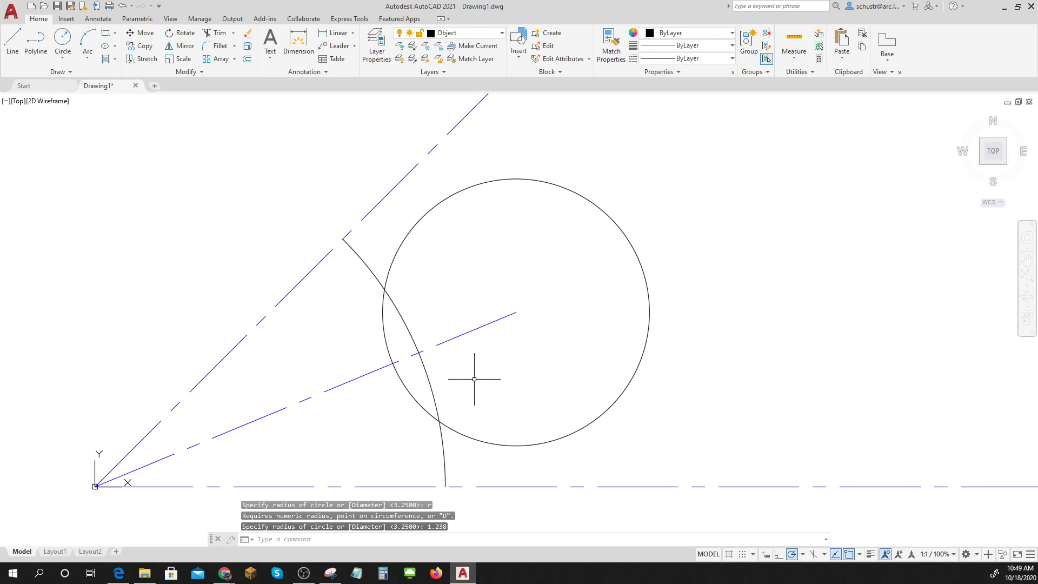
- Trim the arc inside the new circle and the circle's outer portion to form the notch
{"action": "type", "text": "tr"}
{"action": "key", "text": "Return"}
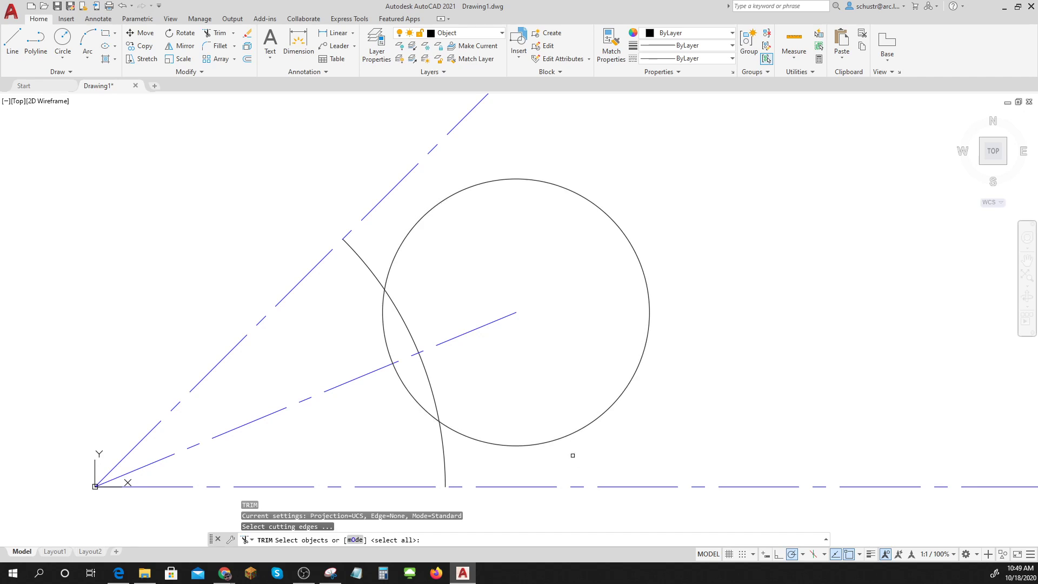
{"action": "left_click", "coordinate": [569, 470]}
{"action": "left_click", "coordinate": [403, 308]}
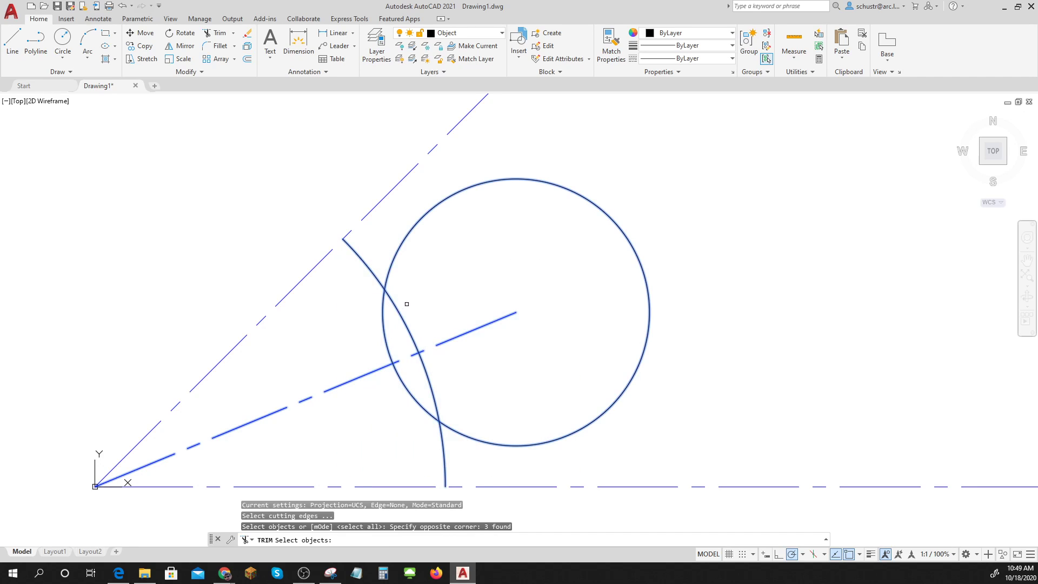
{"action": "key", "text": "Return"}
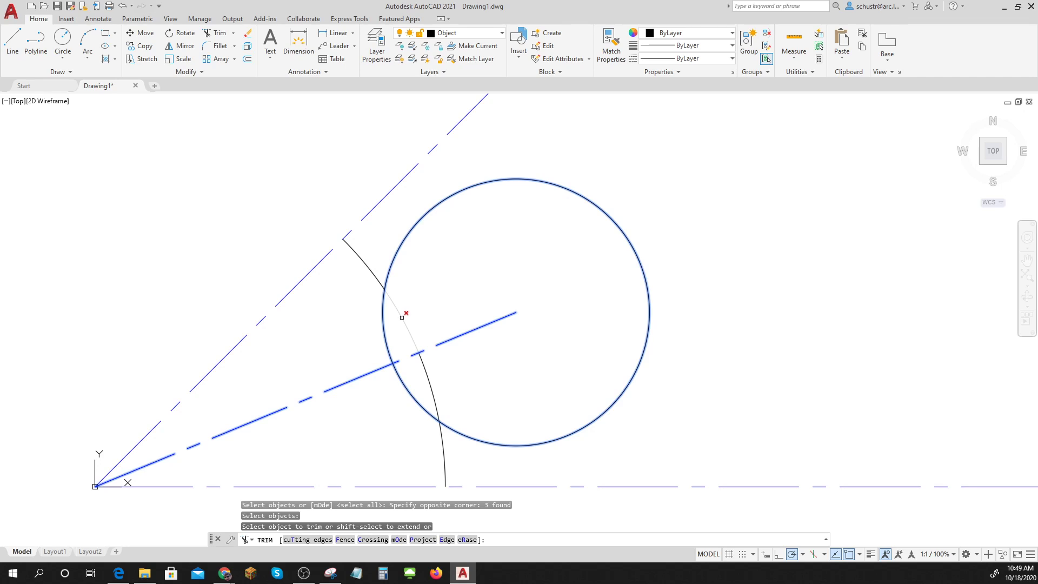
{"action": "left_click", "coordinate": [401, 315]}
{"action": "left_click", "coordinate": [421, 358]}
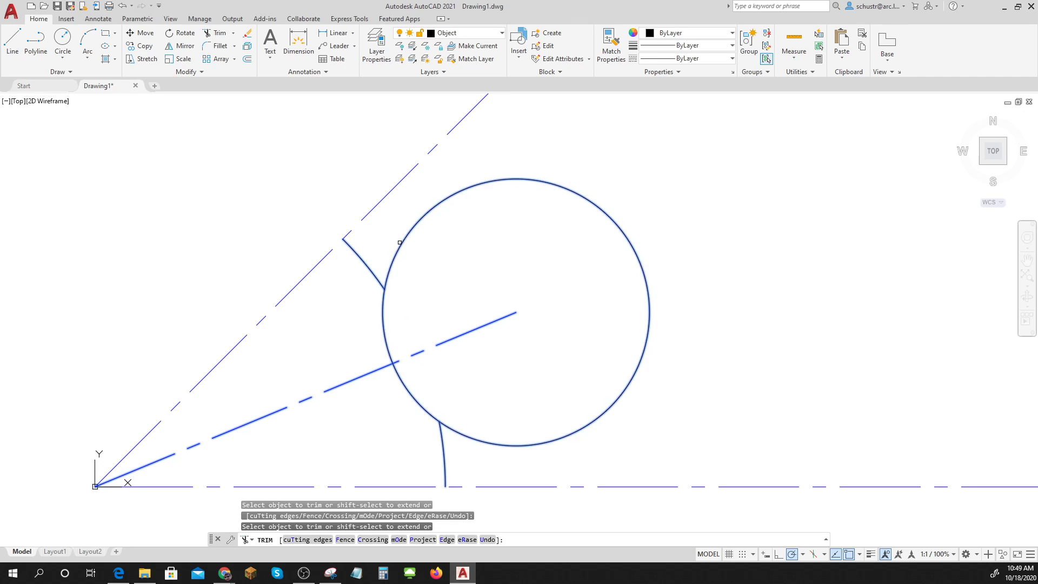
{"action": "left_click", "coordinate": [402, 239]}
{"action": "key", "text": "Return"}
{"action": "middle_click_drag", "start_coordinate": [475, 404], "coordinate": [503, 335]}
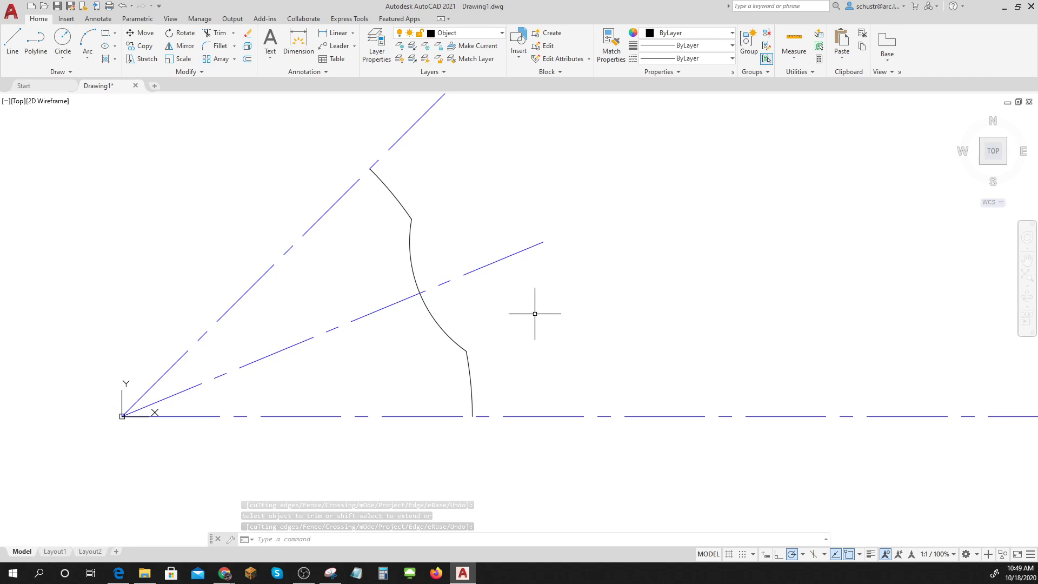
- Offset the upper diagonal and horizontal centre lines 0.25 inward
{"action": "scroll", "coordinate": [568, 312], "scroll_direction": "down", "scroll_amount": 6}
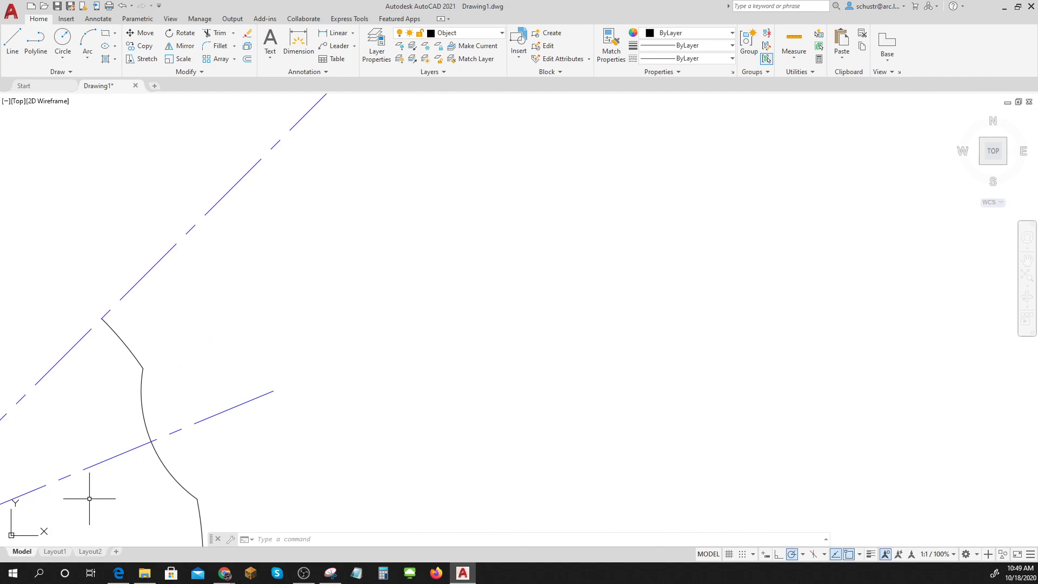
{"action": "mouse_move", "coordinate": [89, 498]}
{"action": "middle_mouse_down"}
{"action": "mouse_move", "coordinate": [273, 439]}
{"action": "mouse_move", "coordinate": [351, 437]}
{"action": "middle_mouse_up"}
{"action": "type", "text": "offset"}
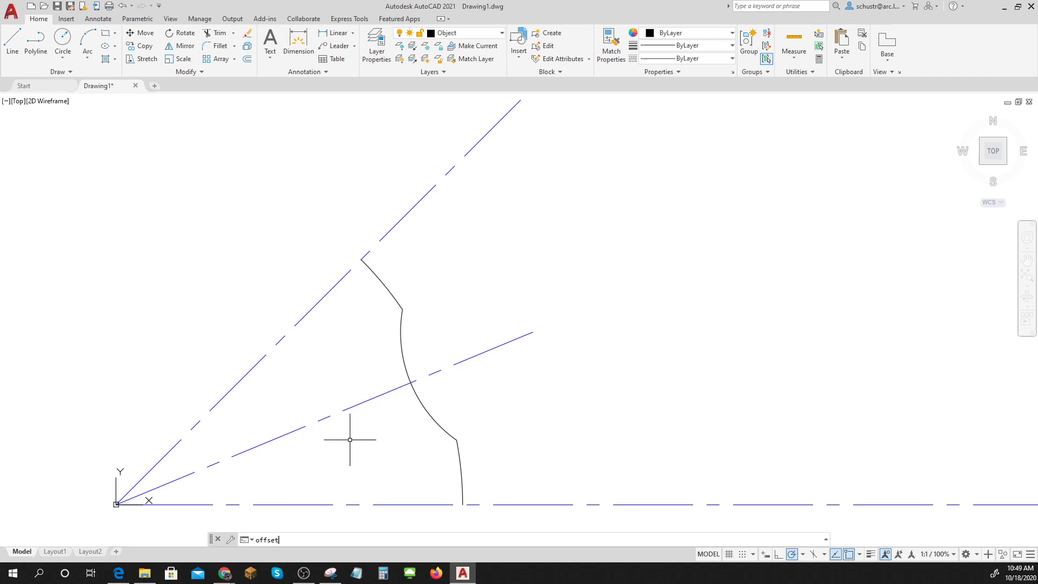
{"action": "key", "text": "Return"}
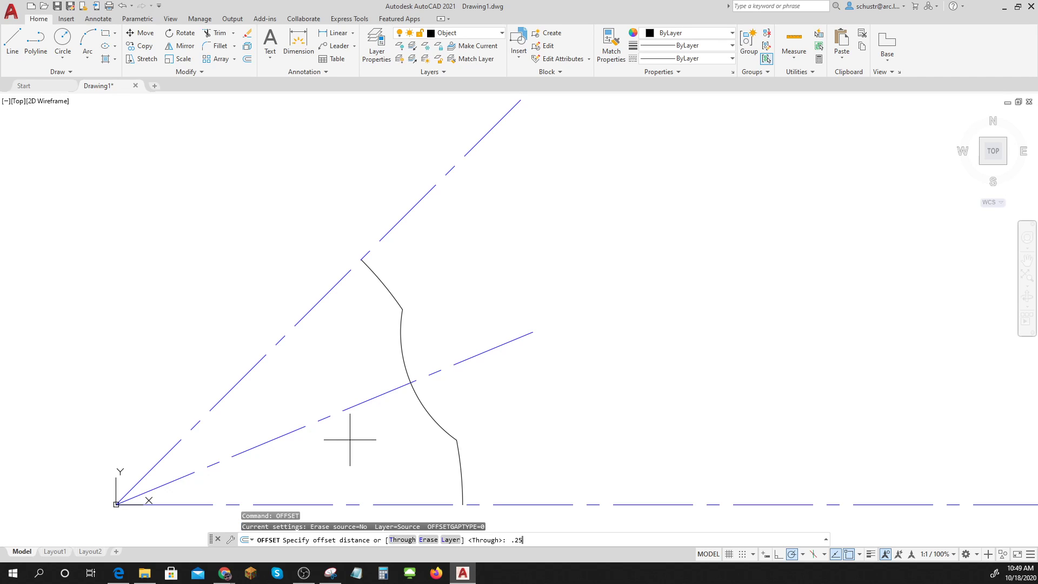
{"action": "type", "text": ".25"}
{"action": "key", "text": "Return"}
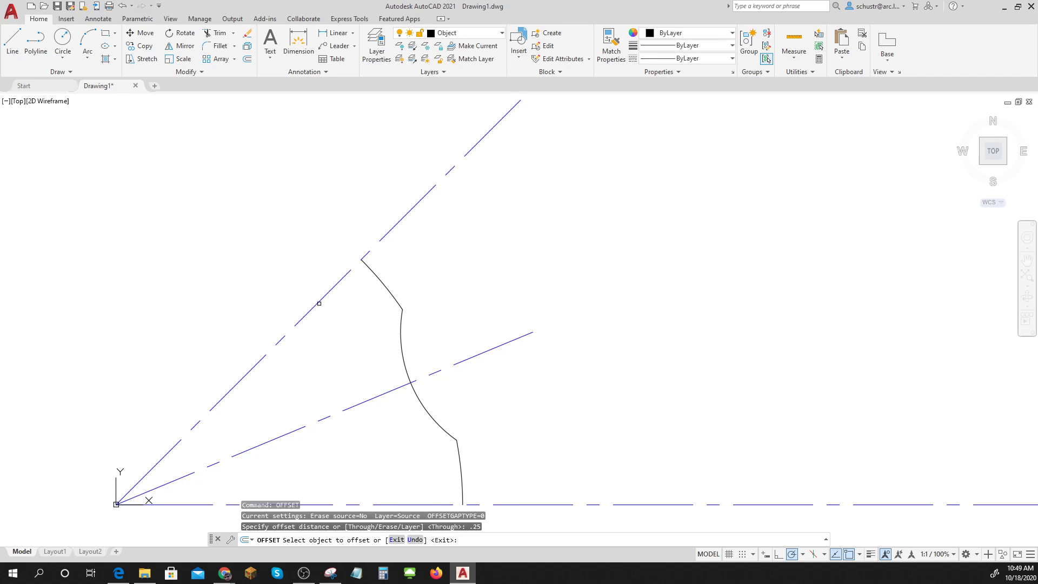
{"action": "left_click", "coordinate": [319, 303]}
{"action": "left_click", "coordinate": [342, 331]}
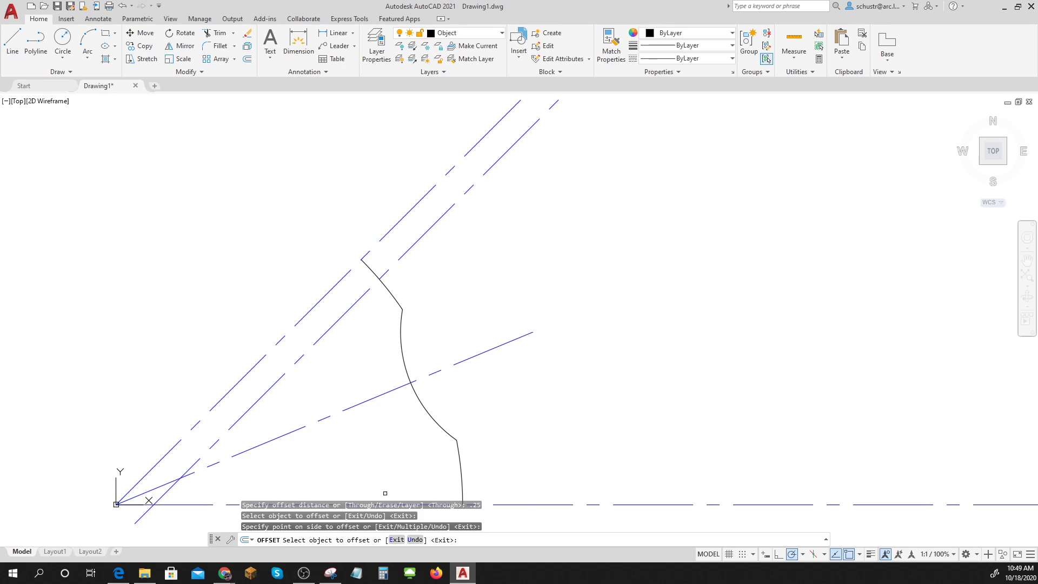
{"action": "left_click", "coordinate": [507, 507]}
{"action": "left_click", "coordinate": [506, 454]}
{"action": "middle_click_drag", "start_coordinate": [477, 432], "coordinate": [439, 385]}
{"action": "key", "text": "Return"}
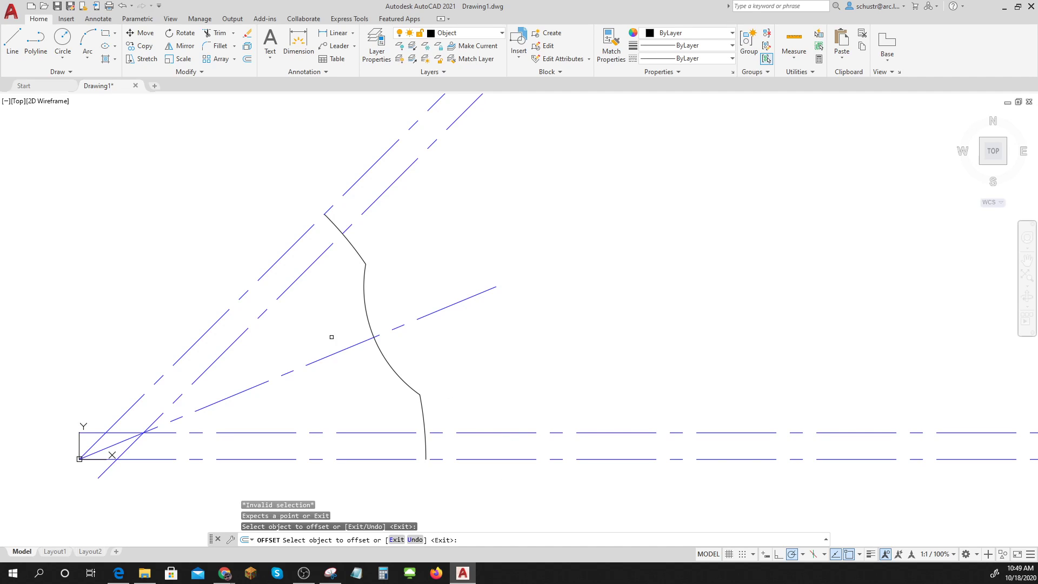
{"action": "key", "text": "Escape"}
- Trim the tooth profile's tip between the diagonal lines
{"action": "type", "text": "tr"}
{"action": "key", "text": "Return"}
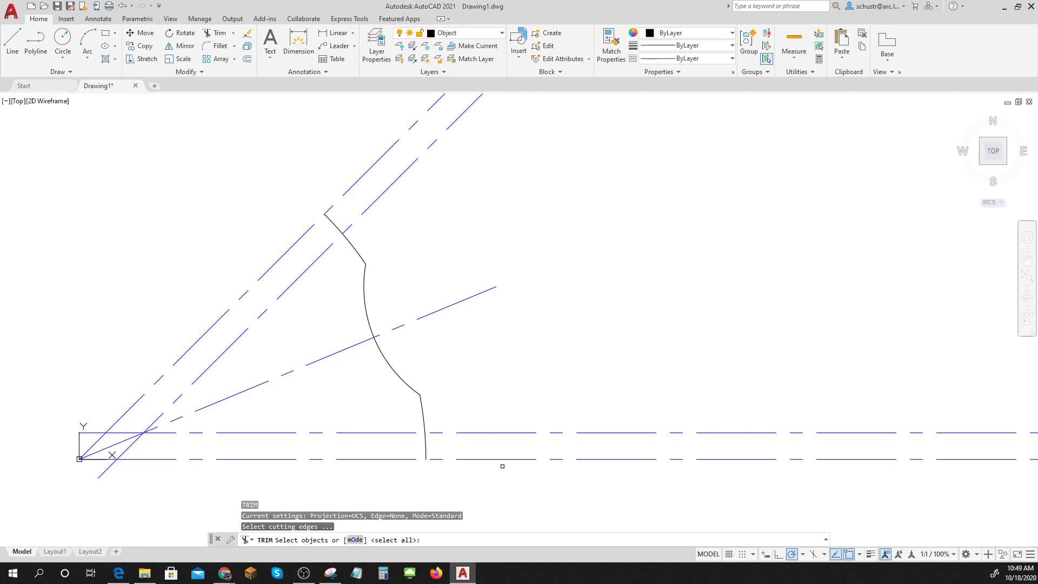
{"action": "left_click", "coordinate": [517, 506]}
{"action": "left_click", "coordinate": [451, 439]}
{"action": "key", "text": "Return"}
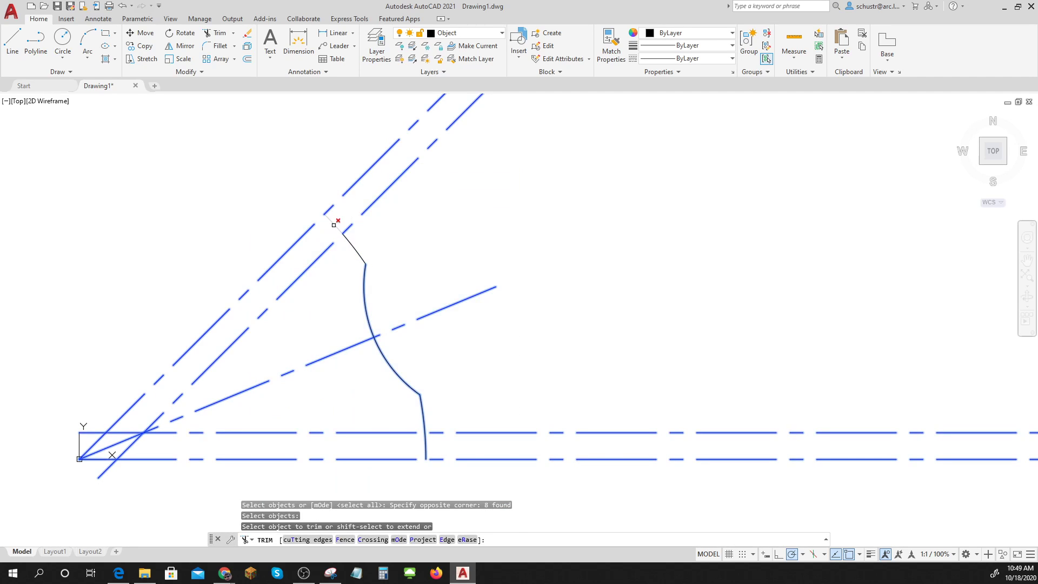
{"action": "left_click", "coordinate": [333, 225]}
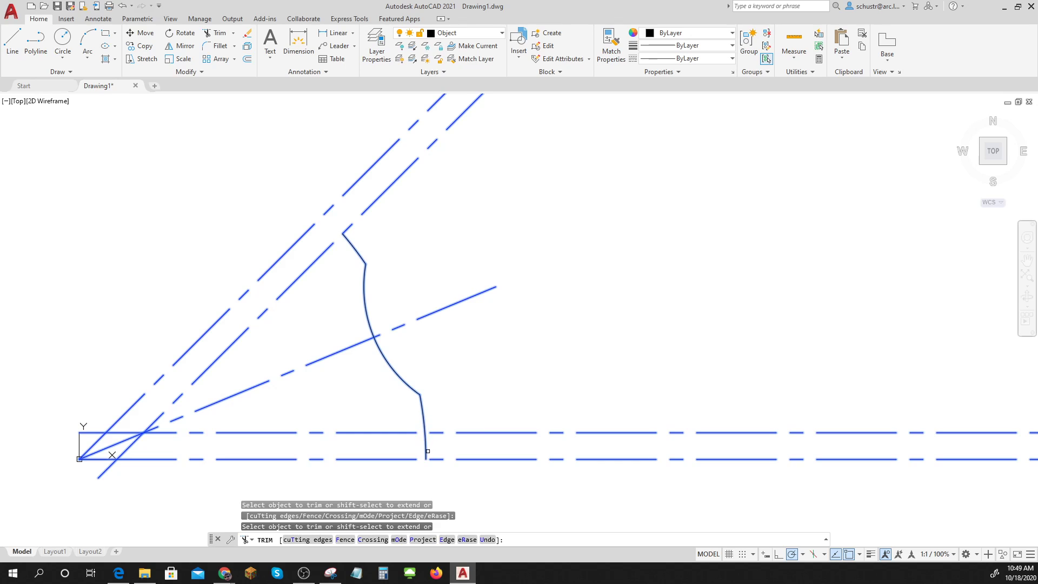
{"action": "key", "text": "Return"}
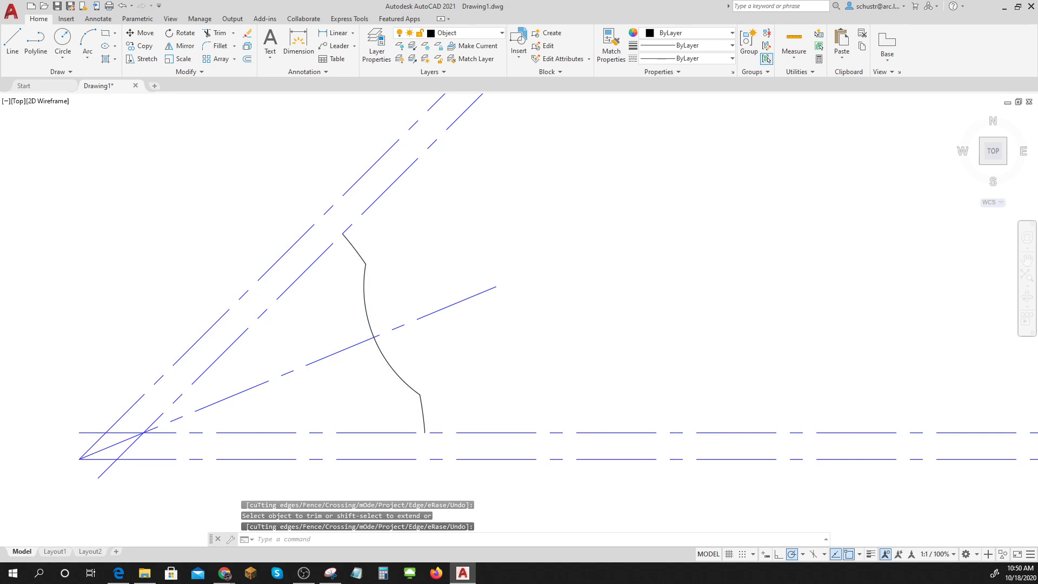
{"action": "scroll", "coordinate": [419, 437], "scroll_direction": "down", "scroll_amount": 2}
{"action": "scroll", "coordinate": [473, 375], "scroll_direction": "down", "scroll_amount": 4}
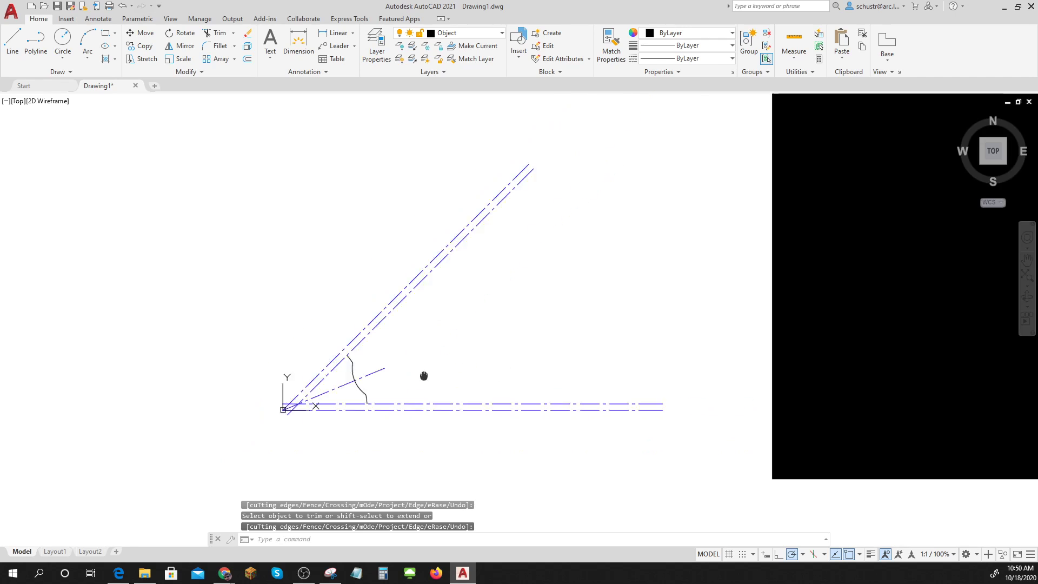
{"action": "scroll", "coordinate": [751, 309], "scroll_direction": "up", "scroll_amount": 1}
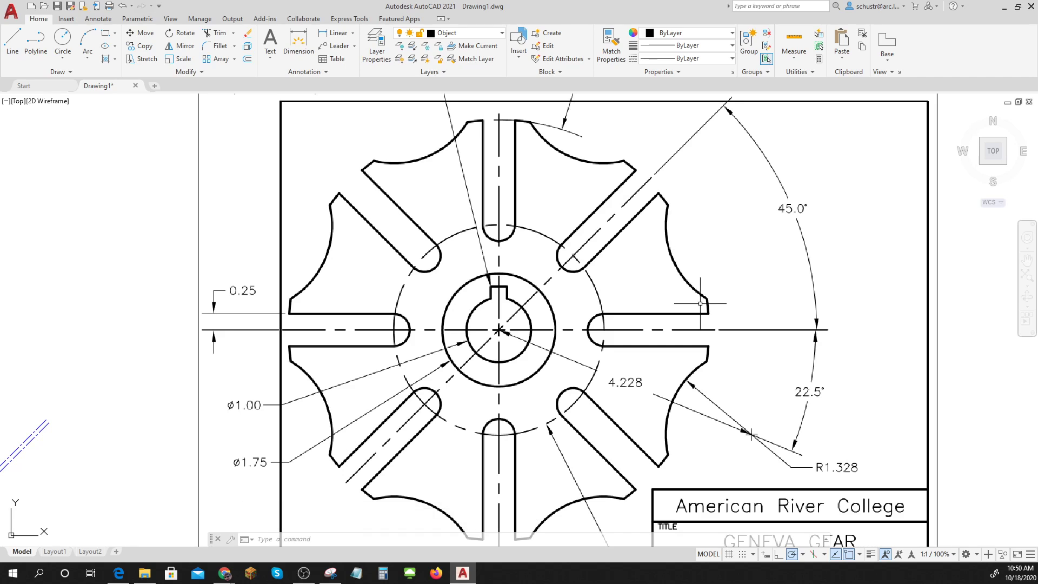
{"action": "middle_click_drag", "start_coordinate": [674, 320], "coordinate": [712, 282]}
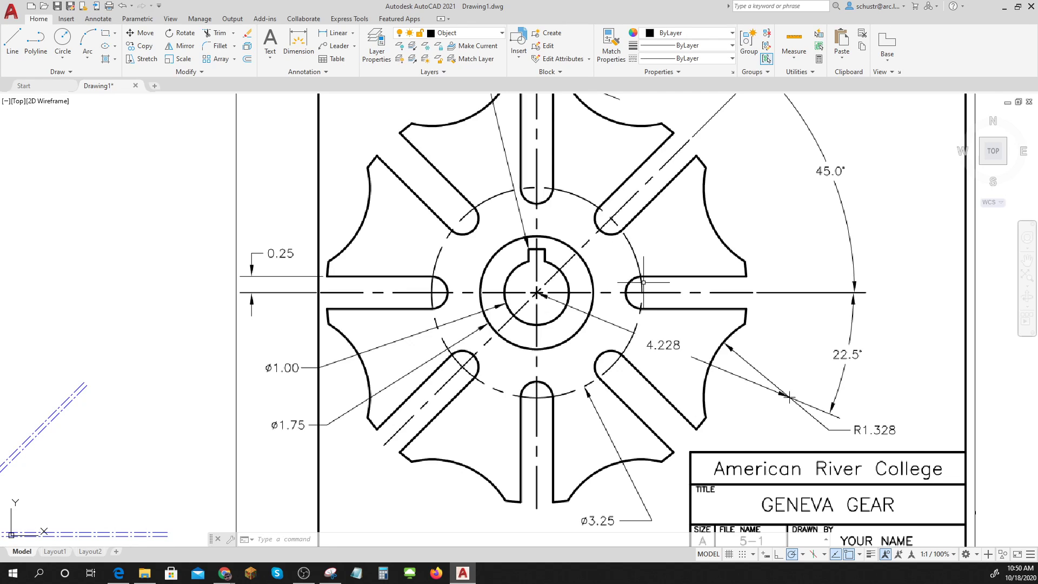
{"action": "scroll", "coordinate": [789, 398], "scroll_direction": "down", "scroll_amount": 3}
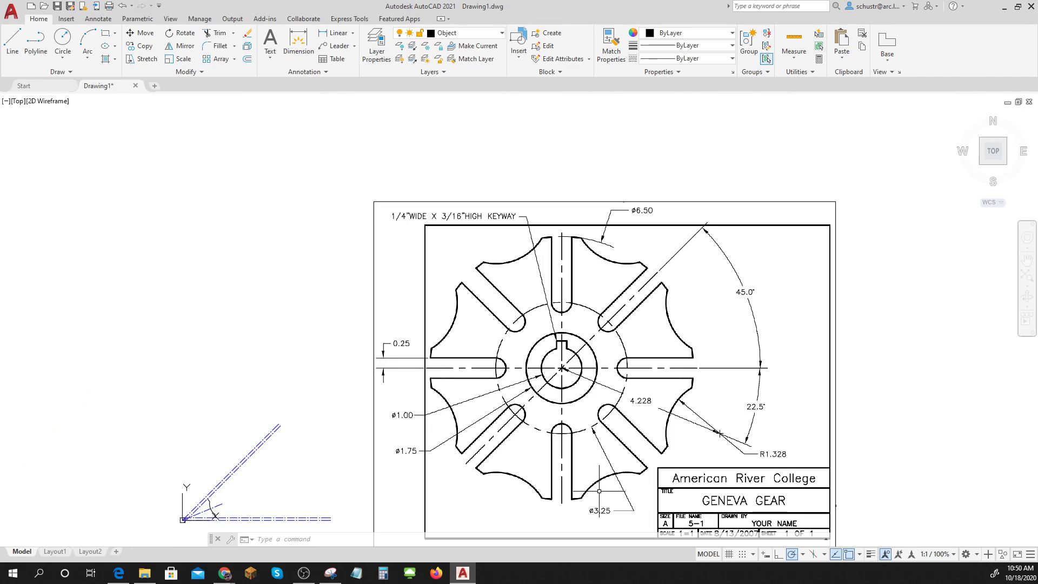
{"action": "scroll", "coordinate": [337, 373], "scroll_direction": "up", "scroll_amount": 6}
{"action": "scroll", "coordinate": [337, 373], "scroll_direction": "up", "scroll_amount": 6}
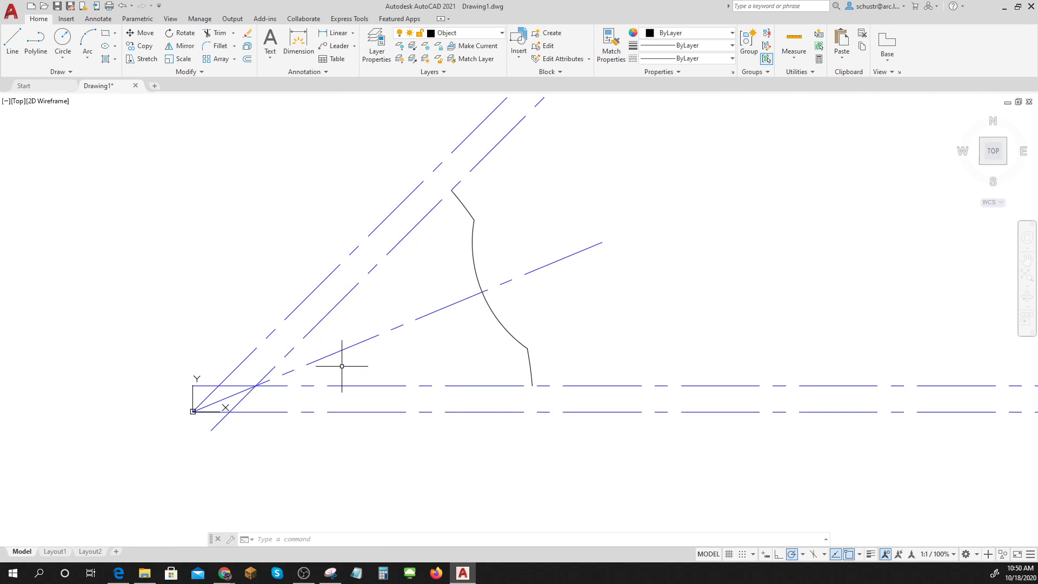
- Draw a Ø3.25 circle centred on the origin on the Center layer
{"action": "left_click", "coordinate": [500, 34]}
{"action": "left_click", "coordinate": [473, 89]}
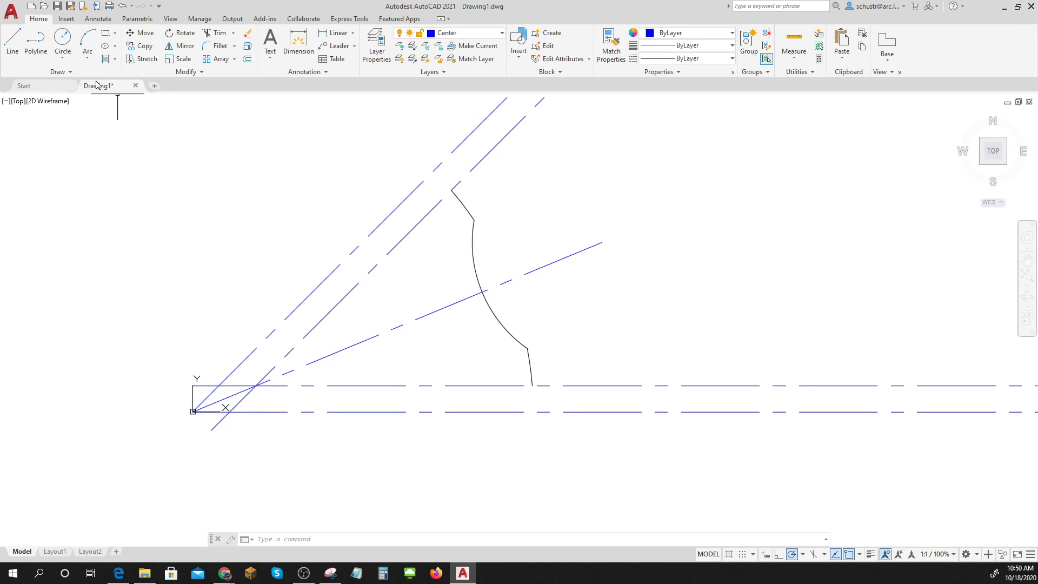
{"action": "left_click", "coordinate": [62, 38]}
{"action": "left_click", "coordinate": [193, 411]}
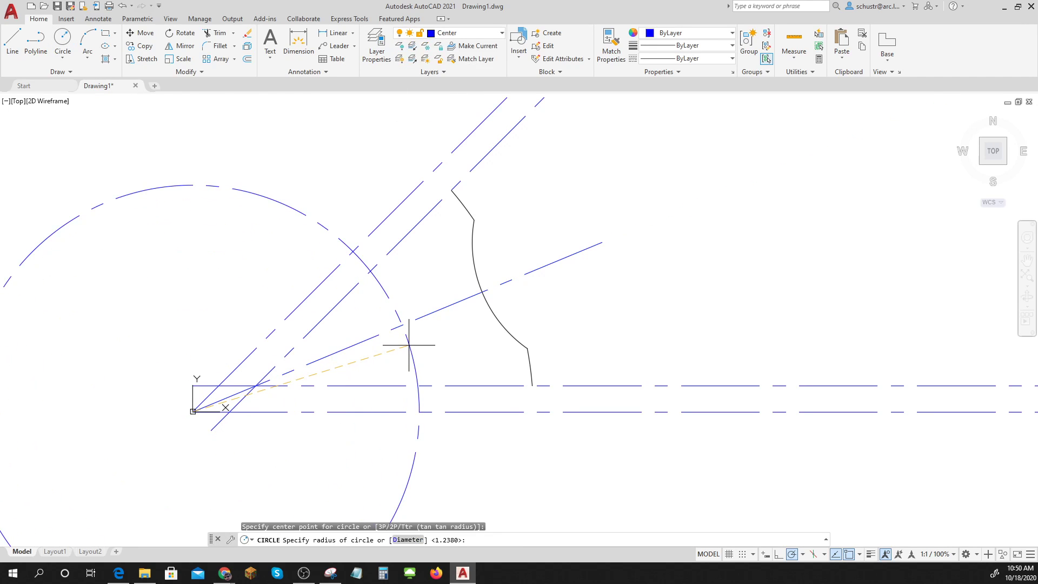
{"action": "type", "text": "d"}
{"action": "key", "text": "Return"}
{"action": "type", "text": "3."}
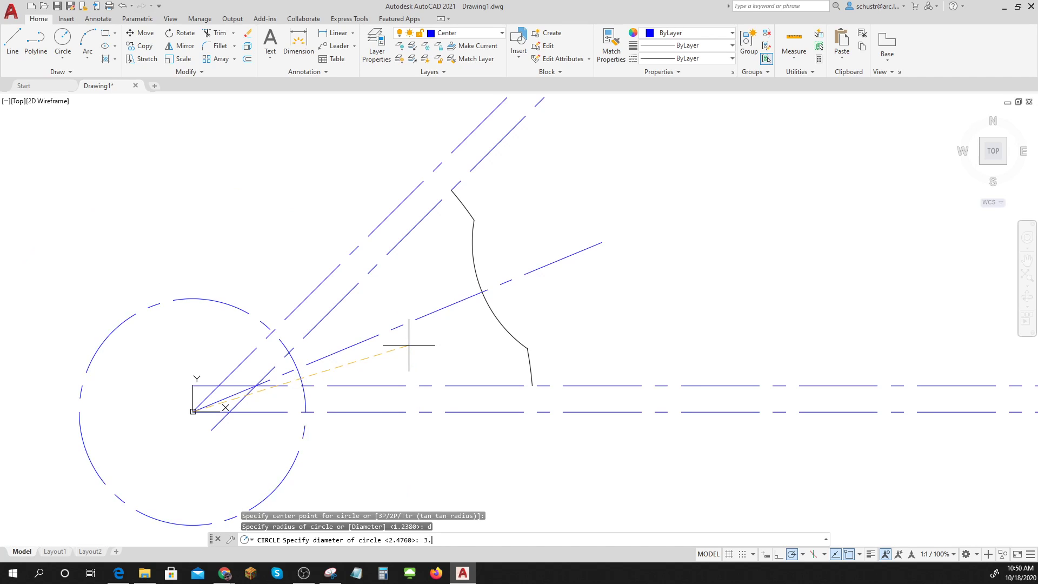
{"action": "type", "text": "25"}
{"action": "key", "text": "Return"}
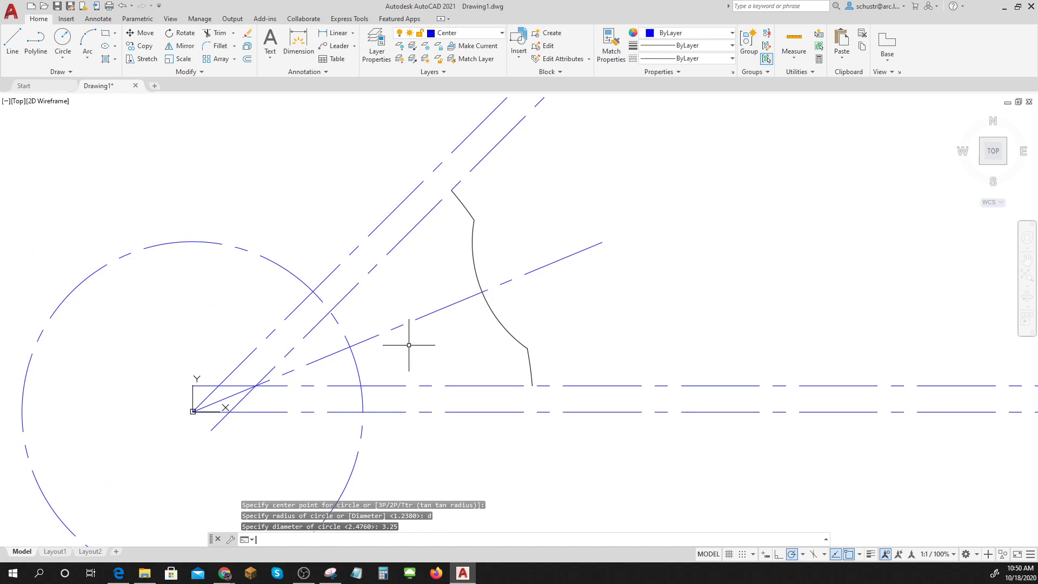
- Trim the two diagonal and two horizontal lines where they fall inside the circle
{"action": "type", "text": "tr"}
{"action": "key", "text": "Return"}
{"action": "left_click", "coordinate": [511, 479]}
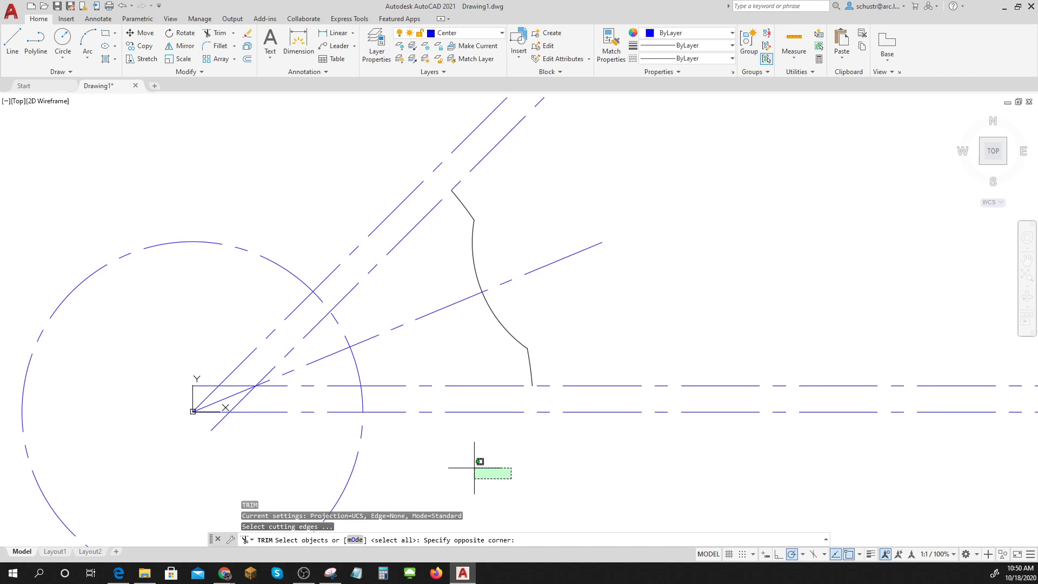
{"action": "left_click", "coordinate": [105, 236]}
{"action": "key", "text": "Return"}
{"action": "left_click", "coordinate": [292, 349]}
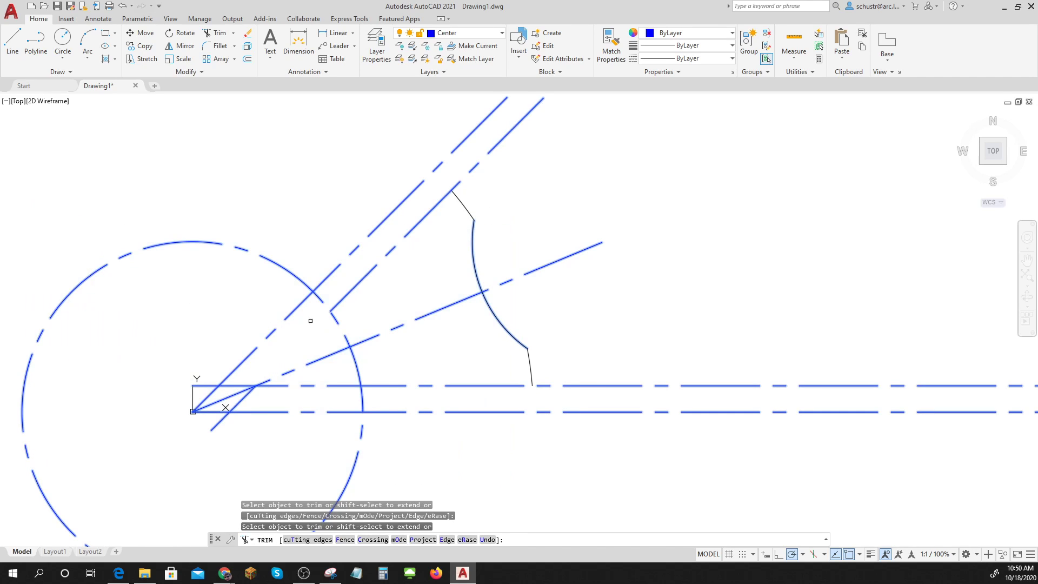
{"action": "left_click", "coordinate": [297, 306]}
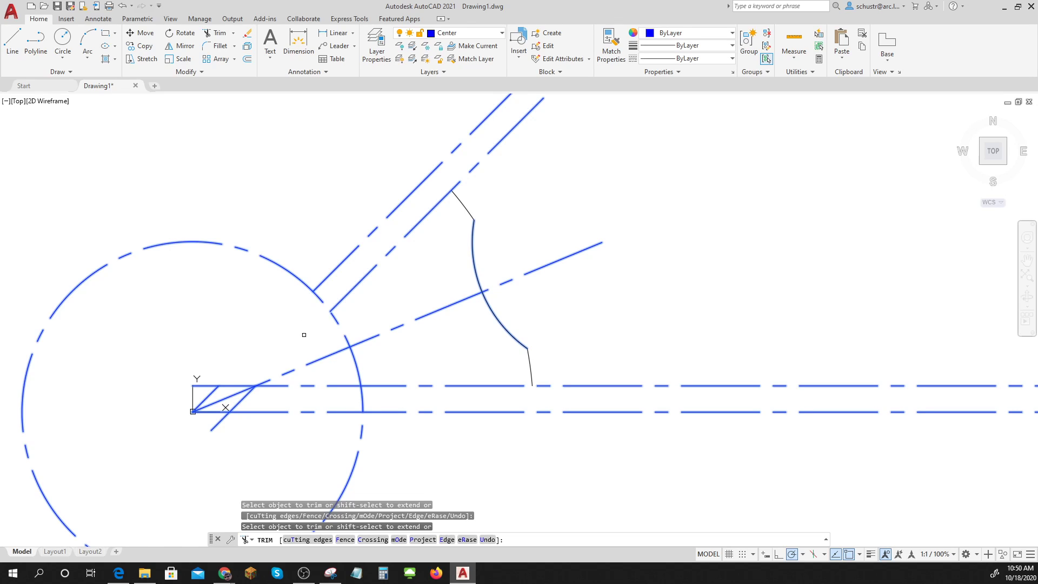
{"action": "left_click", "coordinate": [340, 413]}
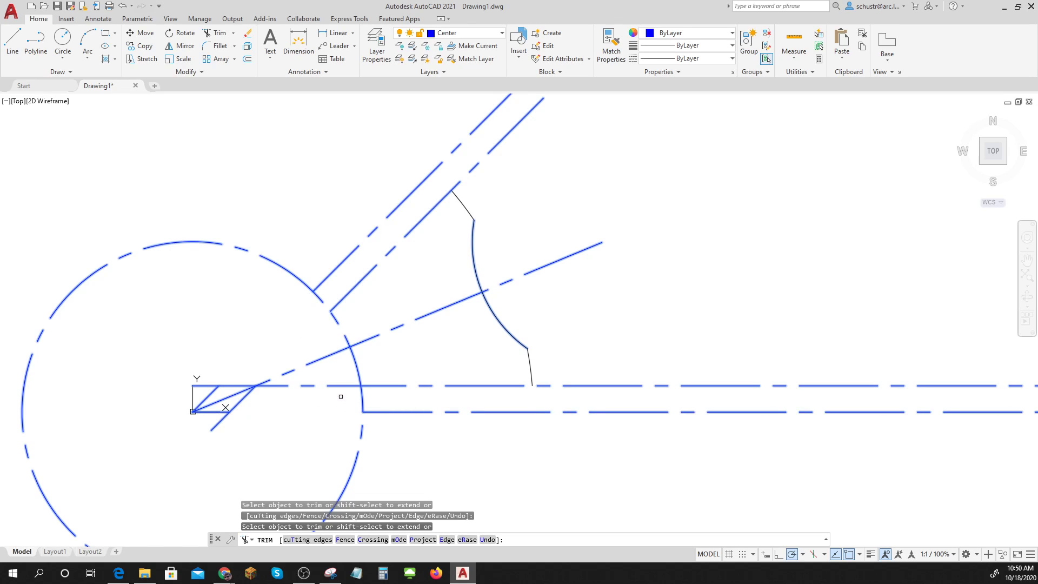
{"action": "left_click", "coordinate": [340, 385]}
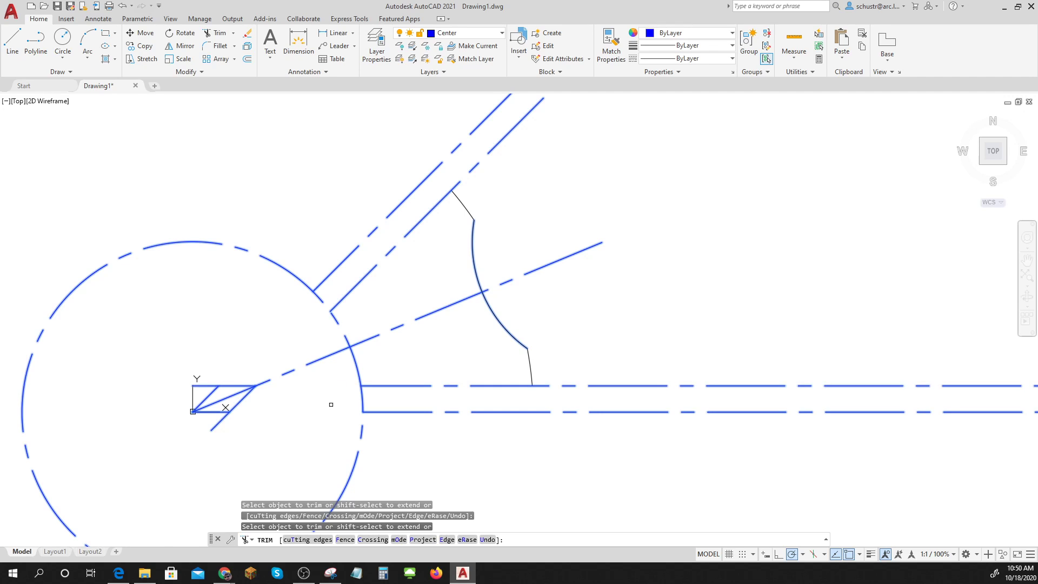
- Trim the inner diagonal and upper horizontal lines beyond the profile, and the circle outside the slot
{"action": "key", "text": "Return"}
{"action": "key", "text": "Return"}
{"action": "left_click", "coordinate": [625, 458]}
{"action": "left_click", "coordinate": [366, 130]}
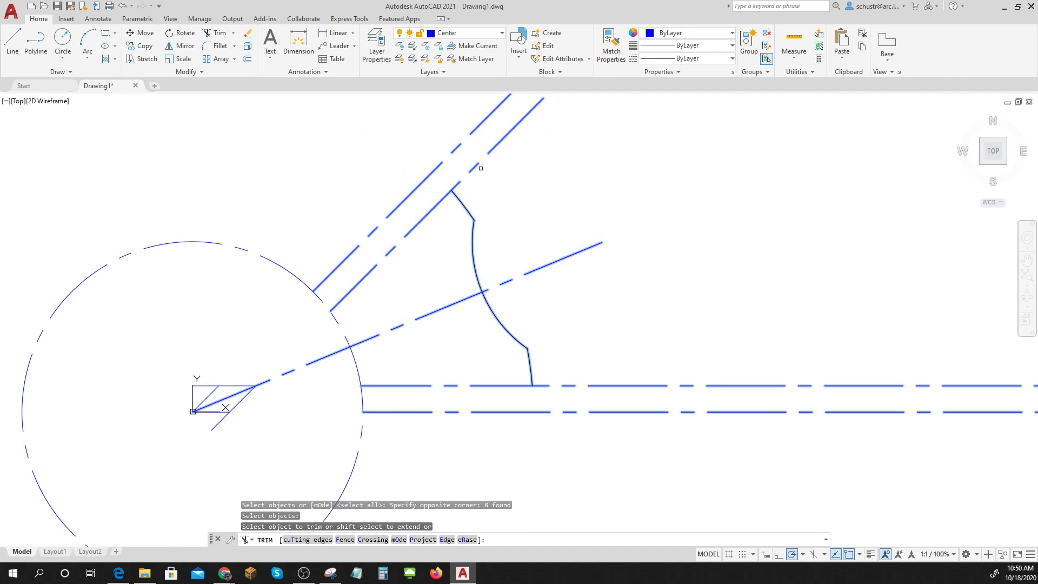
{"action": "left_click", "coordinate": [477, 168]}
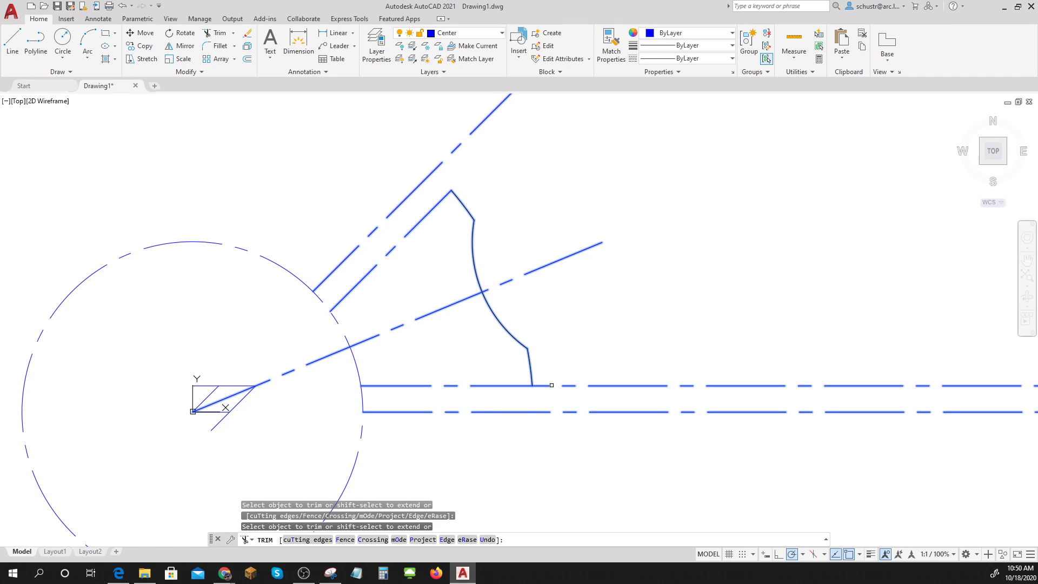
{"action": "left_click", "coordinate": [552, 385]}
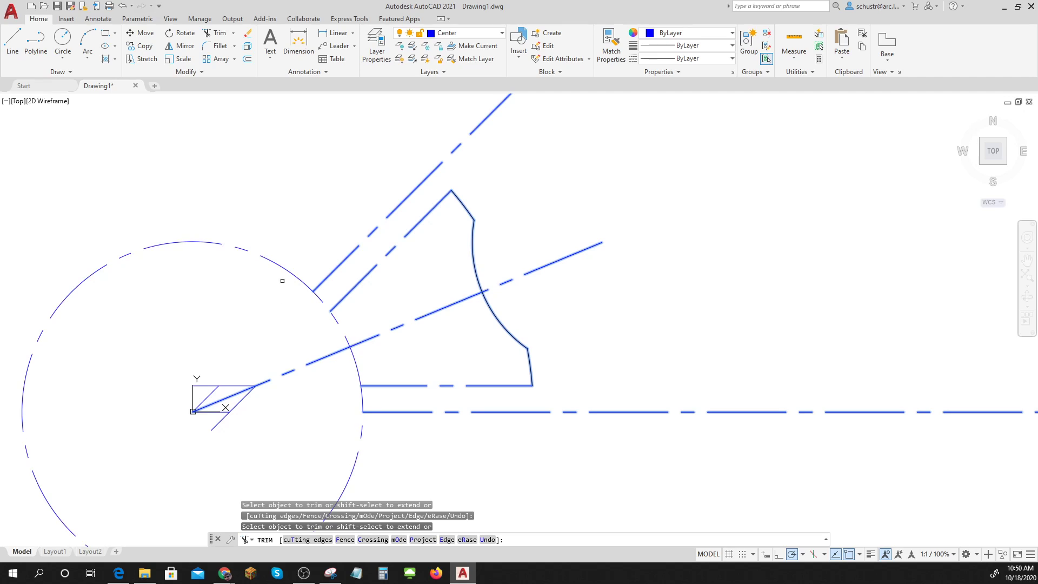
{"action": "left_click", "coordinate": [290, 273]}
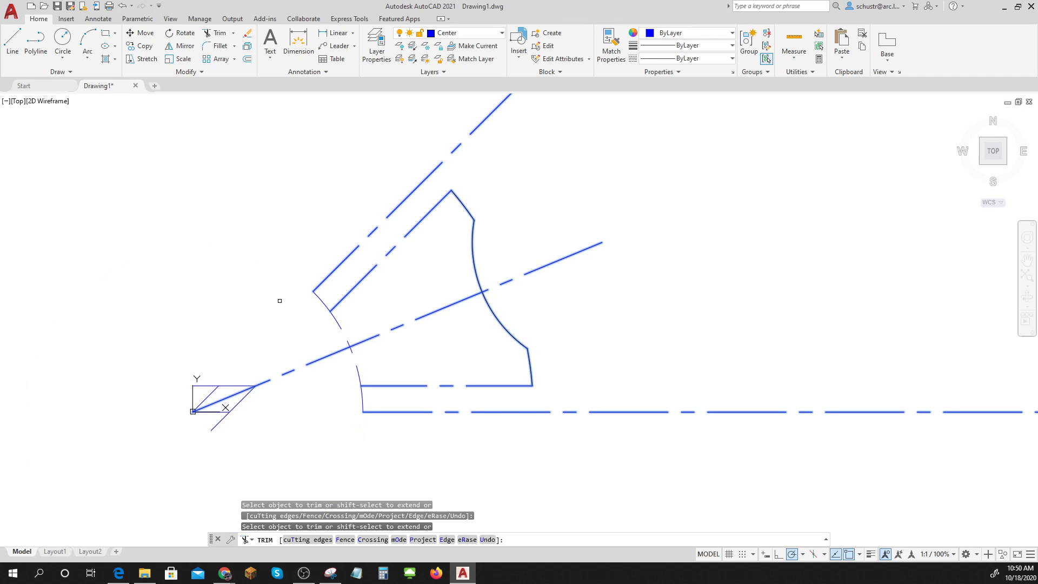
{"action": "scroll", "coordinate": [346, 432], "scroll_direction": "down", "scroll_amount": 2}
- Erase the small stray triangle of lines at the origin
{"action": "key", "text": "space"}
{"action": "key", "text": "space"}
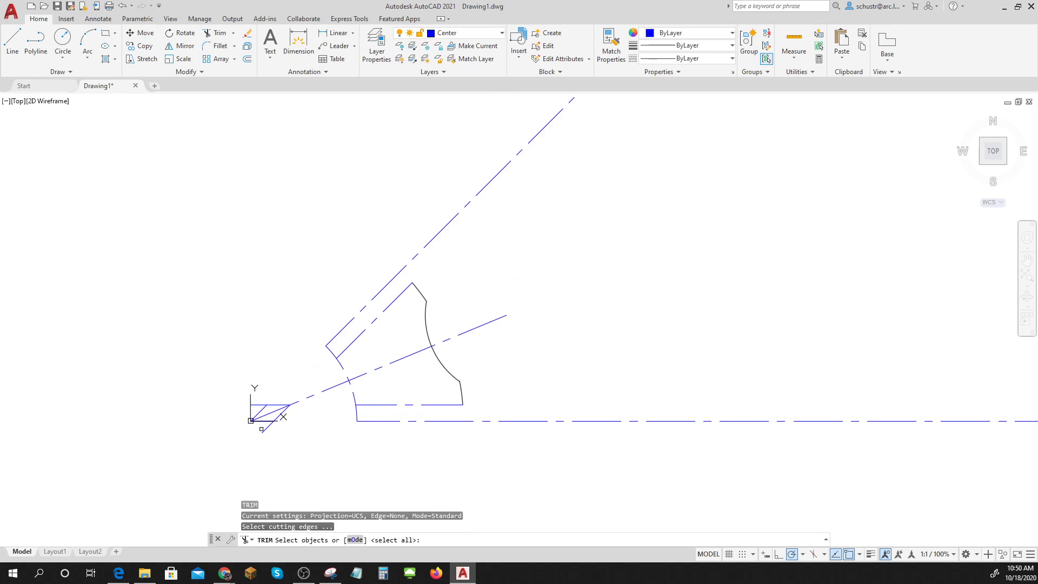
{"action": "left_click", "coordinate": [176, 354]}
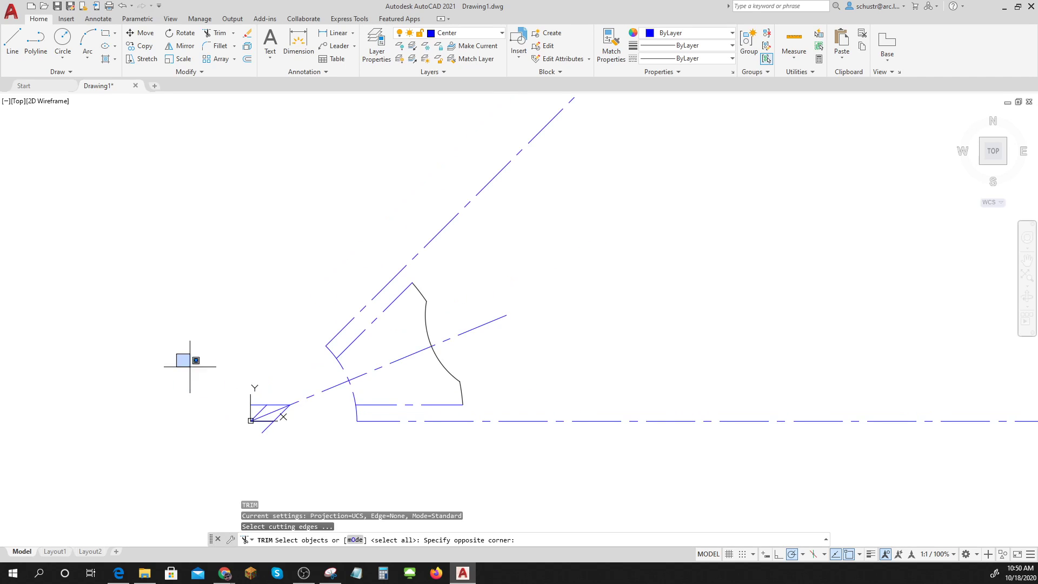
{"action": "left_click", "coordinate": [295, 486]}
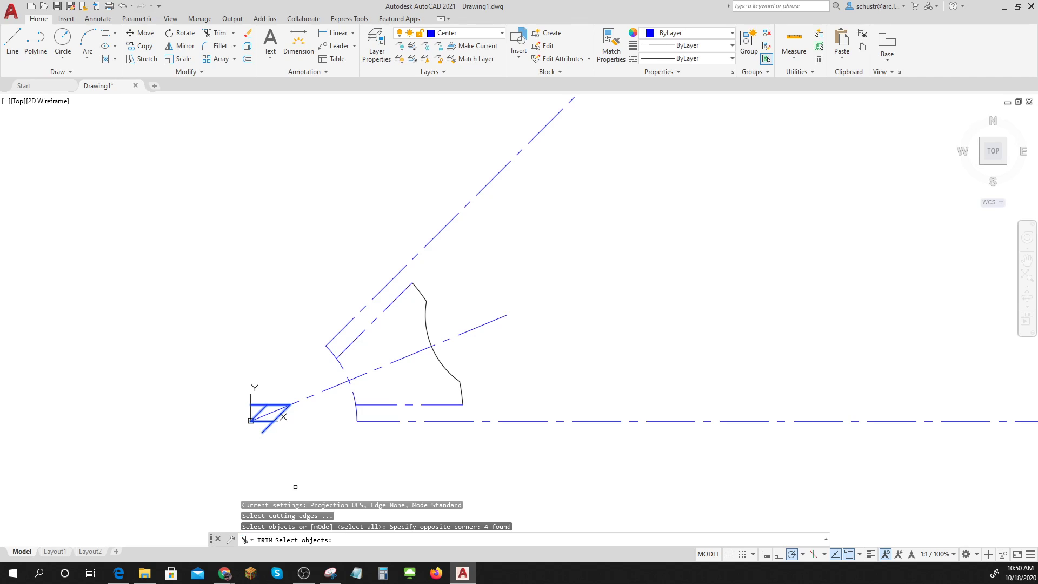
{"action": "left_click", "coordinate": [313, 497]}
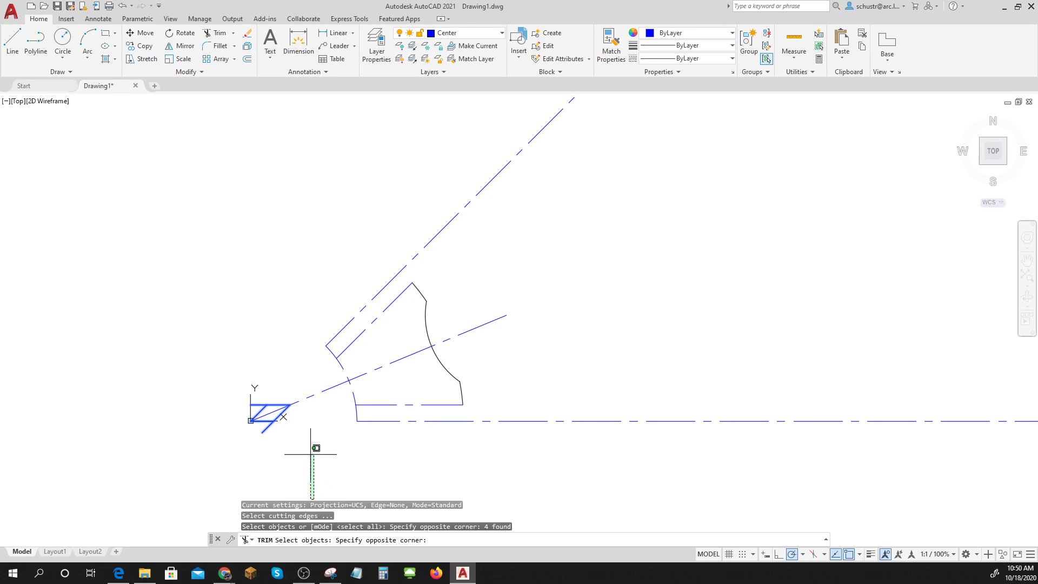
{"action": "left_click", "coordinate": [311, 454]}
{"action": "key", "text": "Escape"}
{"action": "key", "text": "Escape"}
{"action": "left_click", "coordinate": [309, 454]}
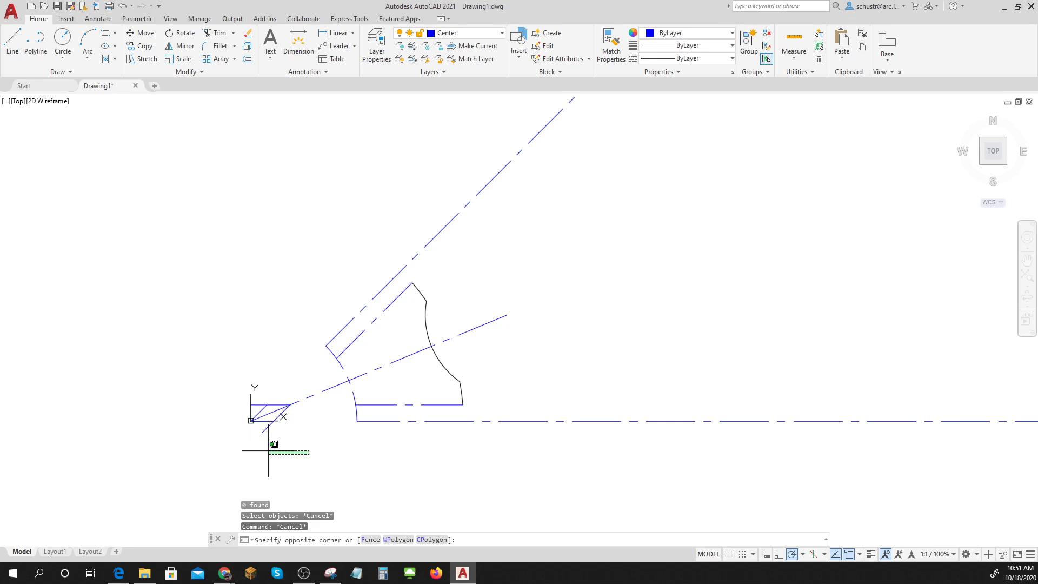
{"action": "key", "text": "Escape"}
{"action": "left_click", "coordinate": [222, 381]}
{"action": "left_click", "coordinate": [307, 450]}
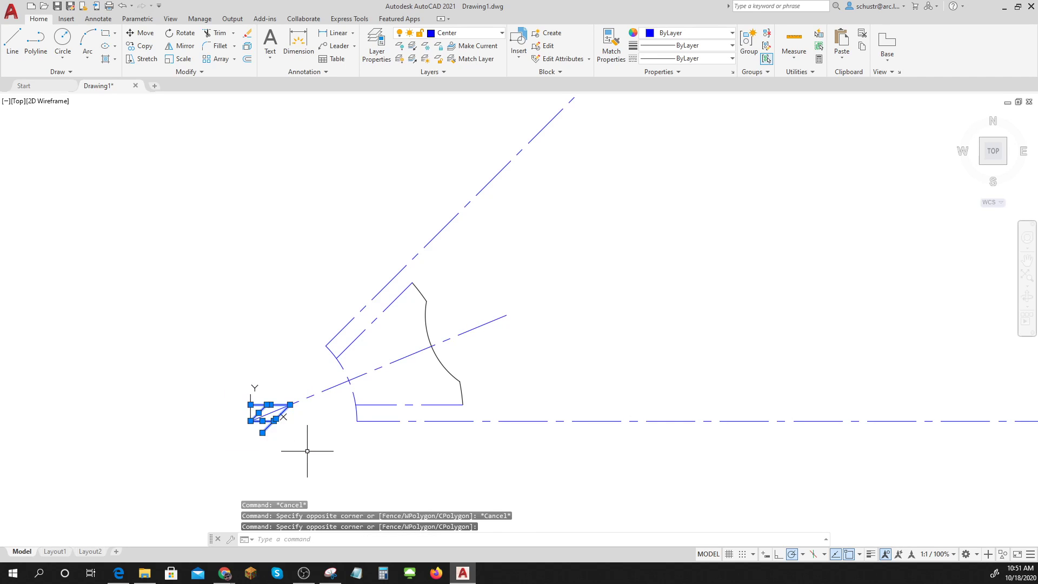
{"action": "key", "text": "Delete"}
- Move the slot's bottom and diagonal edges onto the Object layer
{"action": "middle_click_drag", "start_coordinate": [398, 417], "coordinate": [364, 407]}
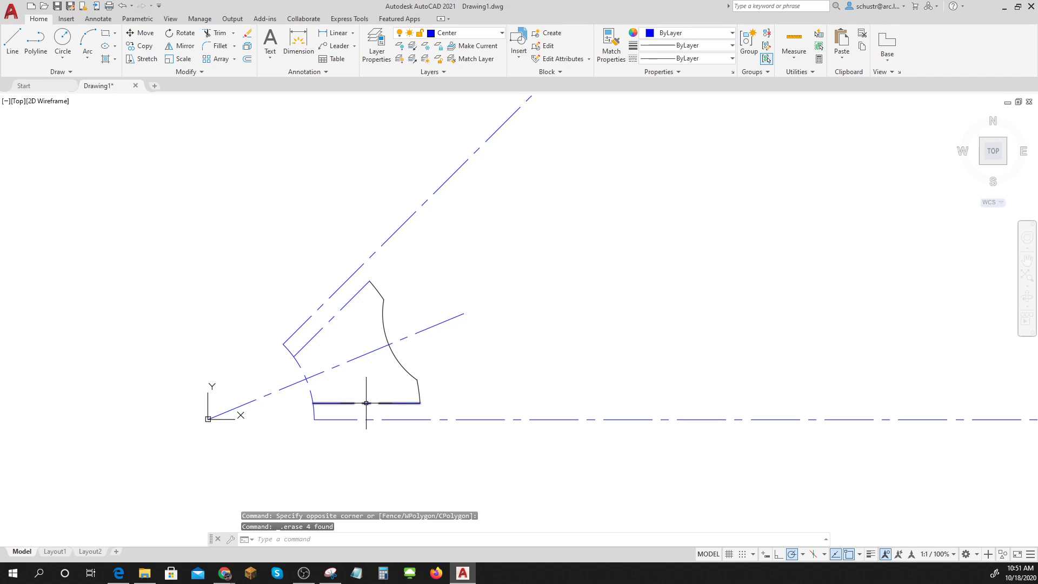
{"action": "left_click", "coordinate": [366, 403]}
{"action": "left_click", "coordinate": [342, 308]}
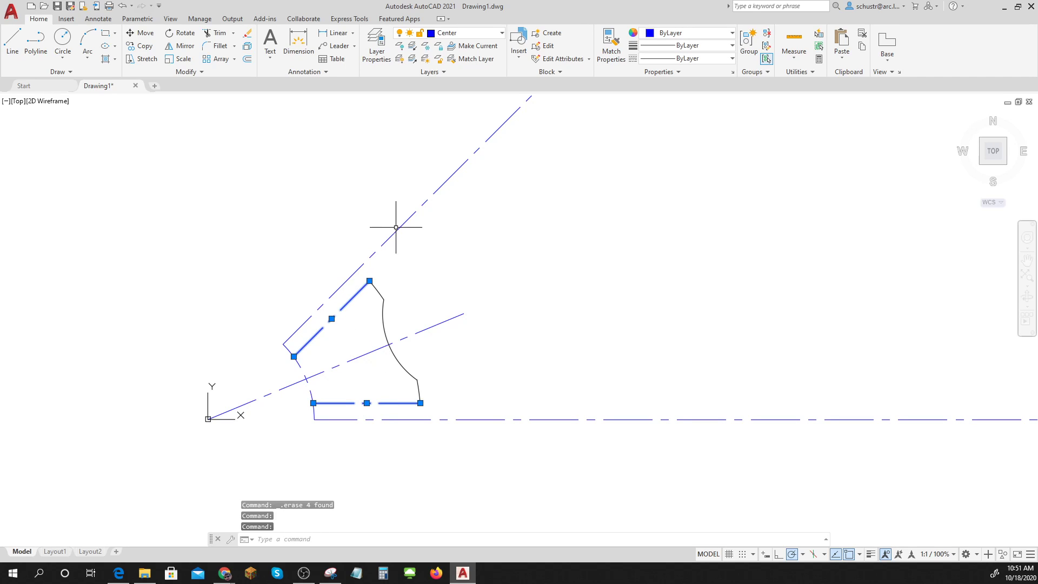
{"action": "left_click", "coordinate": [476, 33]}
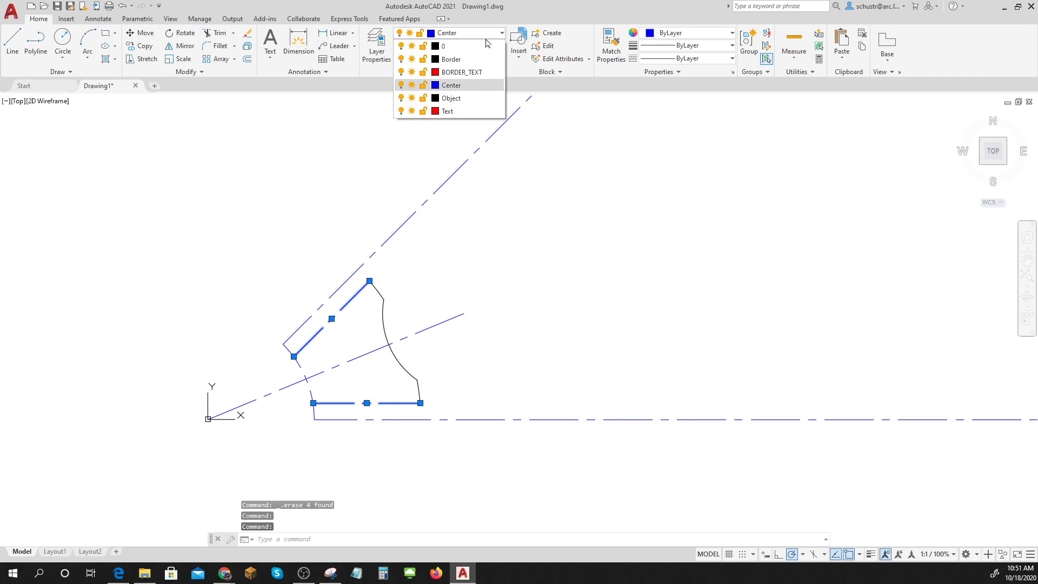
{"action": "left_click", "coordinate": [465, 98]}
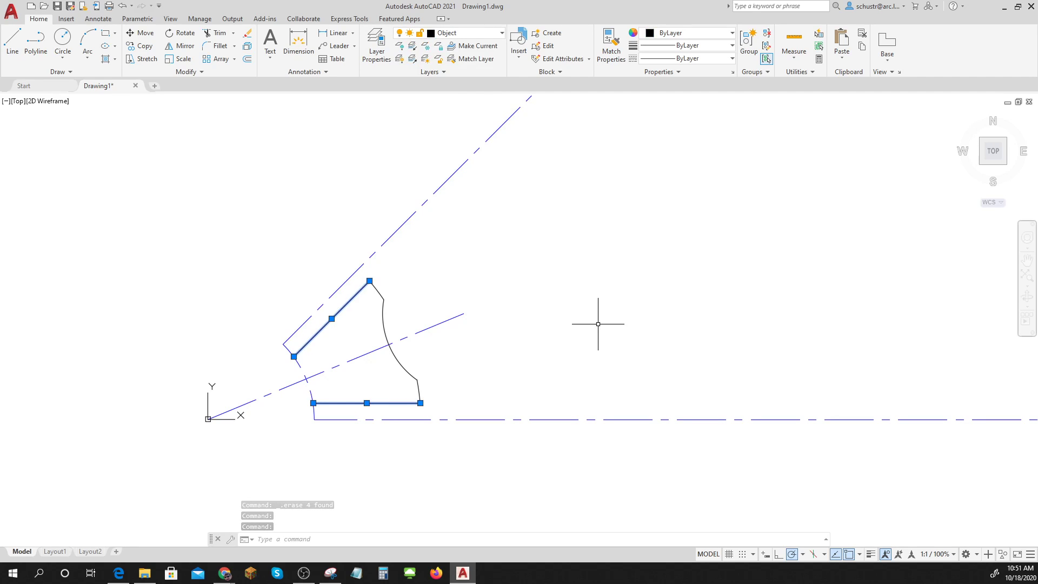
{"action": "key", "text": "Escape"}
{"action": "key", "text": "Escape"}
{"action": "key", "text": "Escape"}
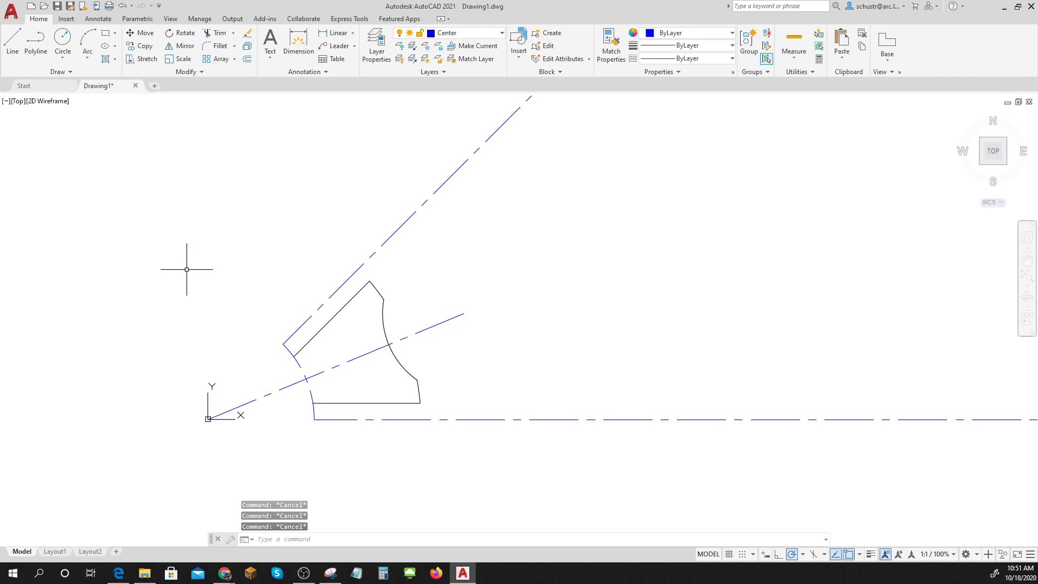
- Make Object the current layer and draw small circles at the ends of the diagonal and bottom slot lines
{"action": "left_click", "coordinate": [497, 36]}
{"action": "left_click", "coordinate": [461, 100]}
{"action": "left_click", "coordinate": [54, 44]}
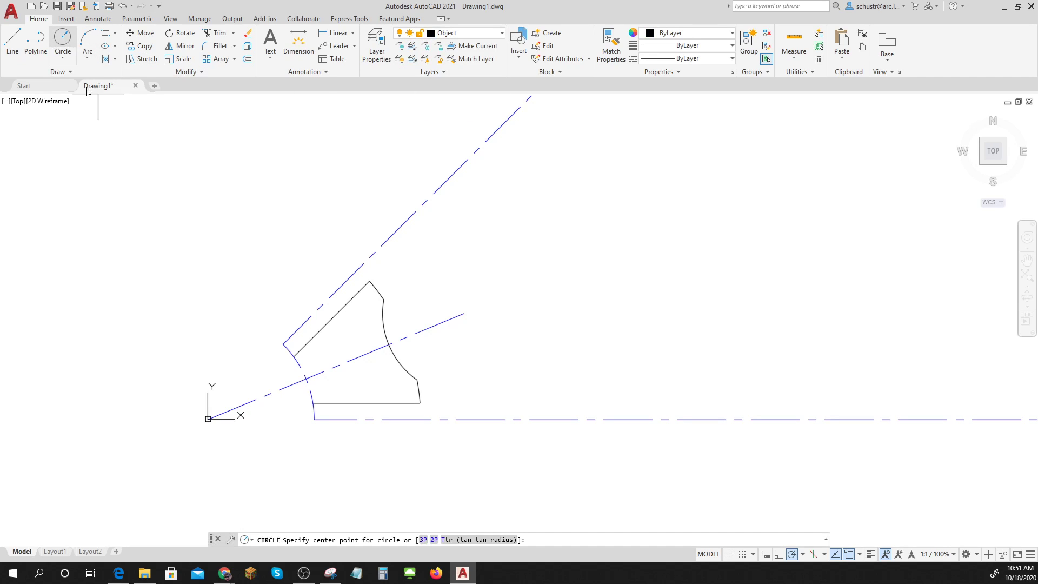
{"action": "left_click", "coordinate": [282, 344]}
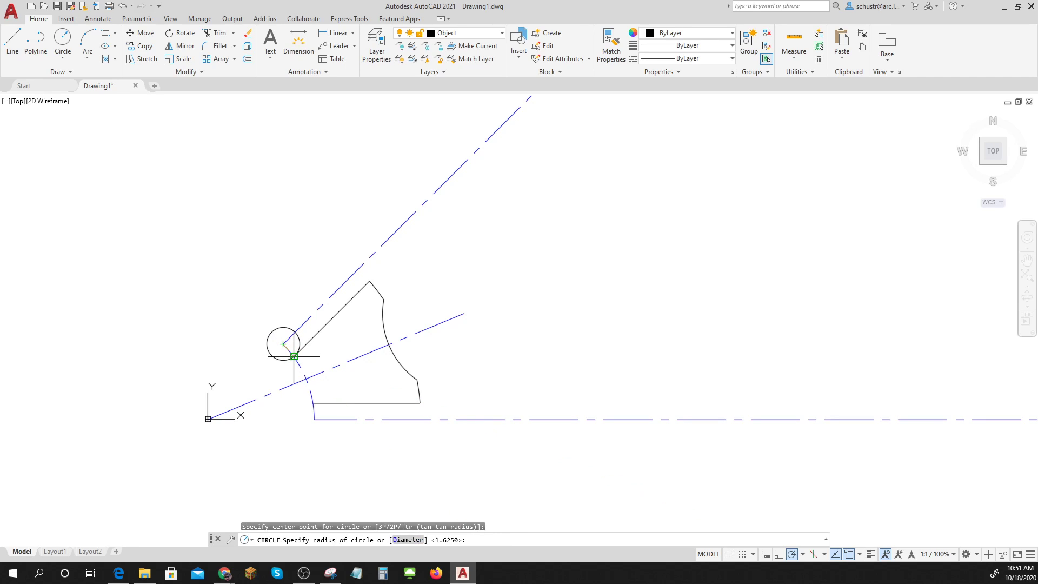
{"action": "left_click", "coordinate": [294, 356]}
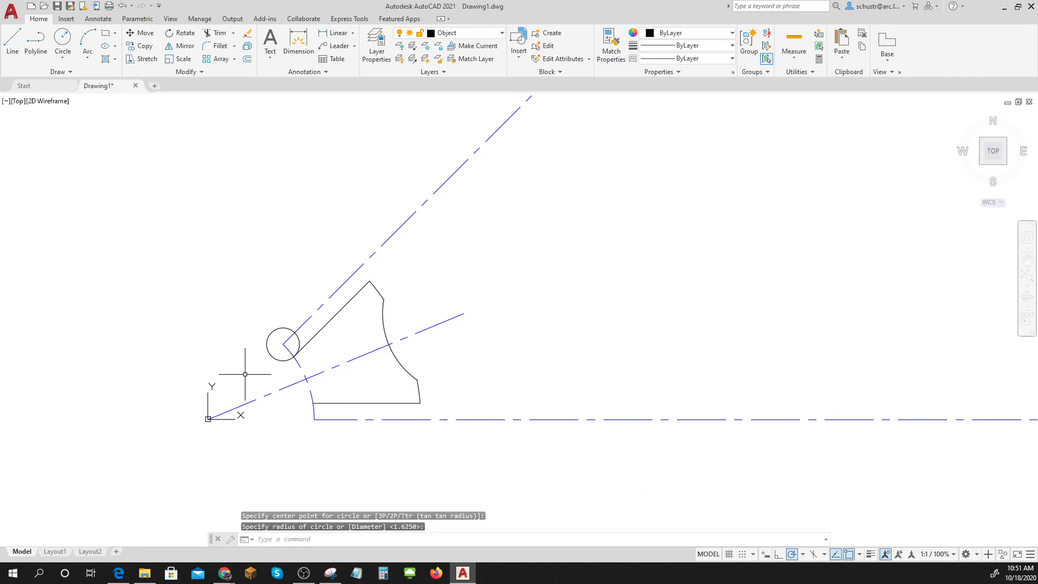
{"action": "left_click", "coordinate": [61, 38]}
{"action": "left_click", "coordinate": [314, 420]}
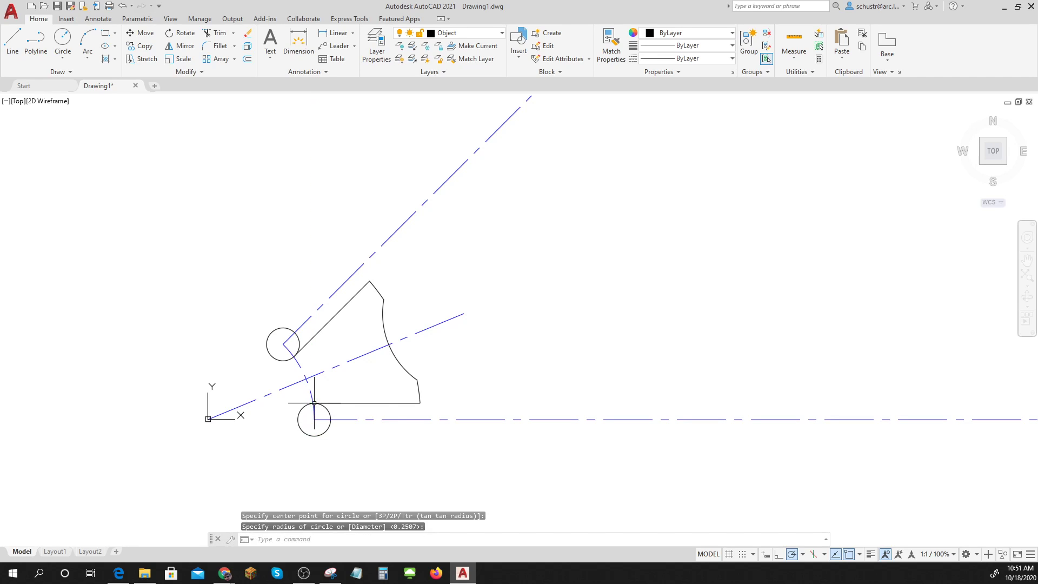
{"action": "left_click", "coordinate": [314, 403]}
{"action": "key", "text": "Escape"}
{"action": "key", "text": "Escape"}
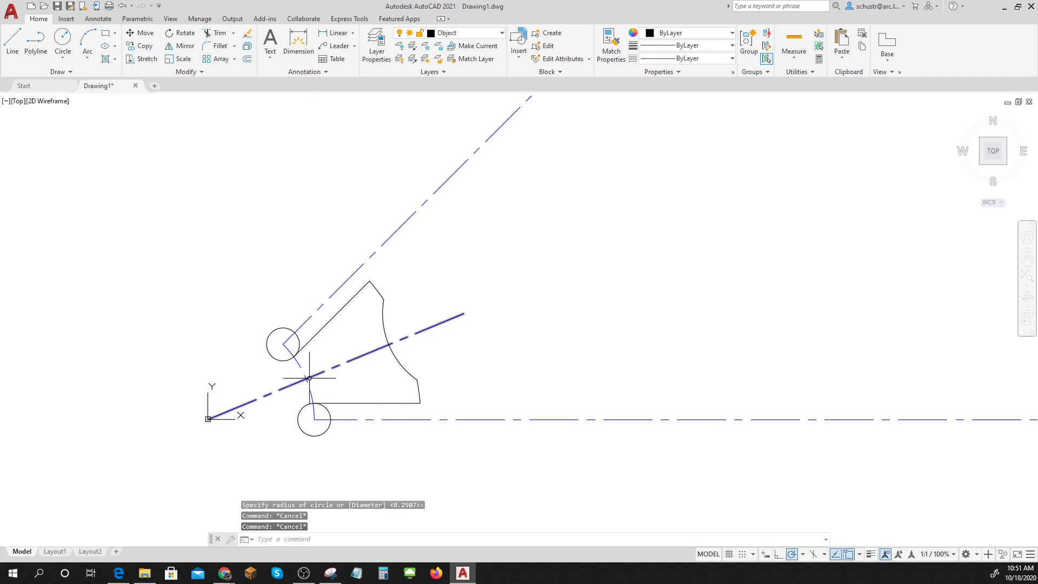
- Grip-stretch the diagonal and horizontal centre lines so both start at the origin
{"action": "scroll", "coordinate": [309, 375], "scroll_direction": "up", "scroll_amount": 2}
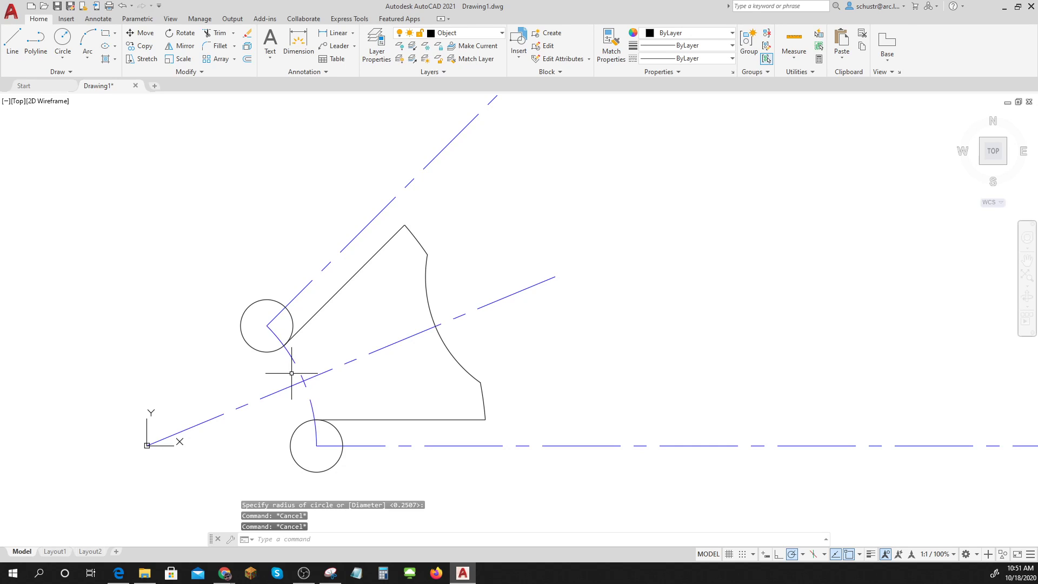
{"action": "left_click", "coordinate": [278, 314]}
{"action": "left_click", "coordinate": [267, 324]}
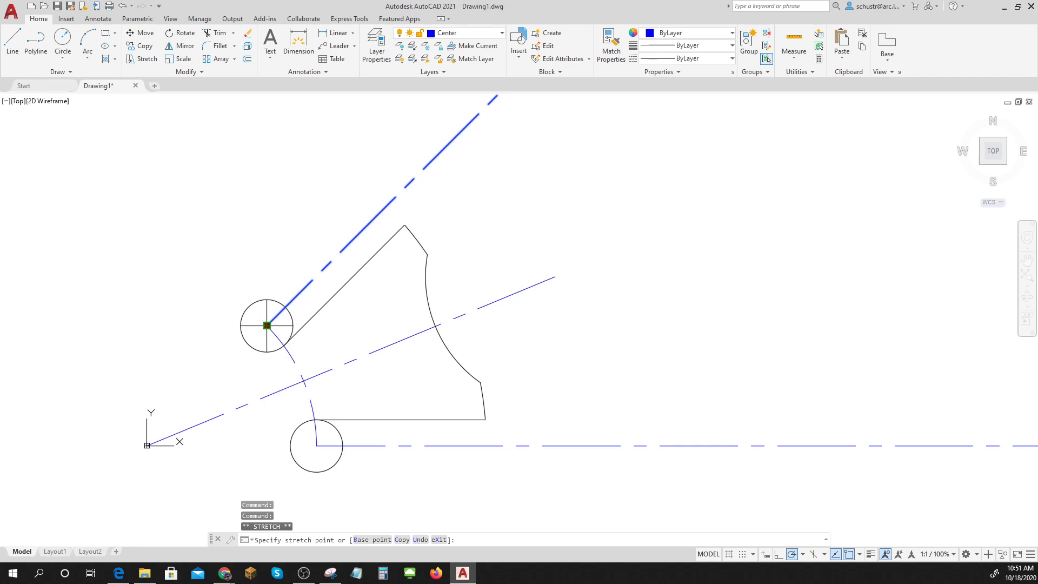
{"action": "left_click", "coordinate": [146, 444]}
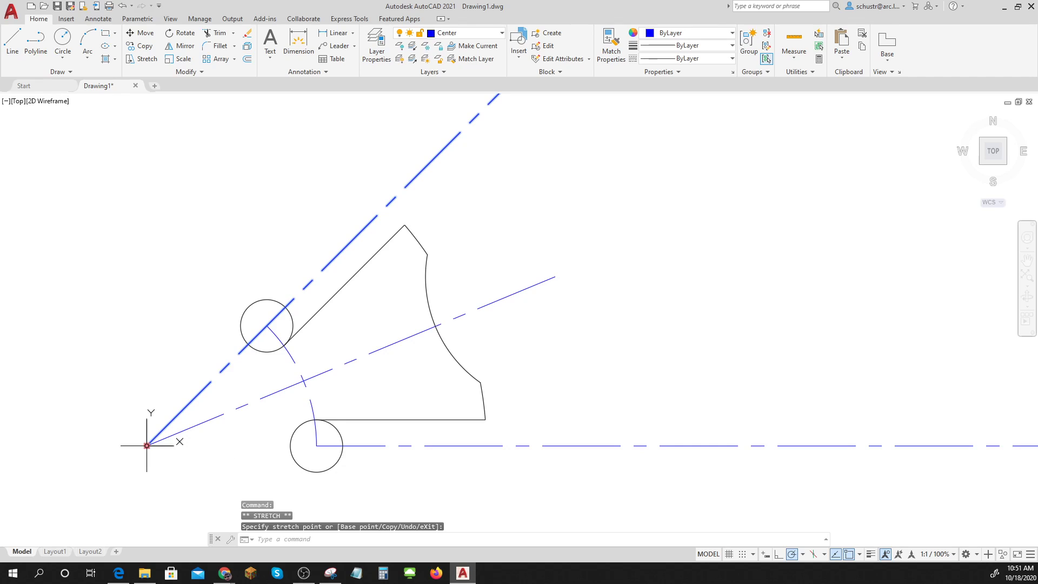
{"action": "key", "text": "Escape"}
{"action": "left_click", "coordinate": [315, 445]}
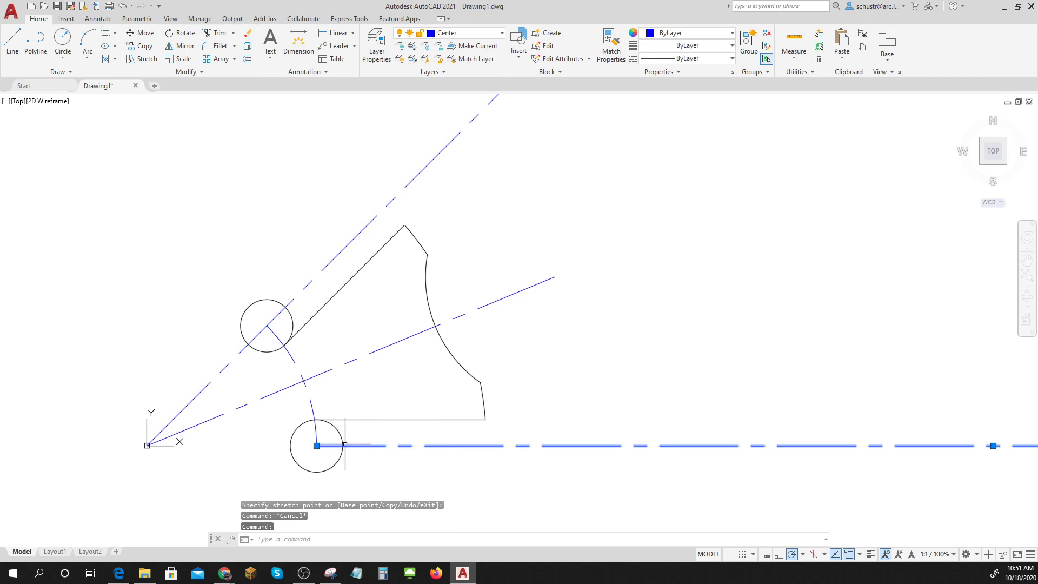
{"action": "left_click", "coordinate": [316, 446]}
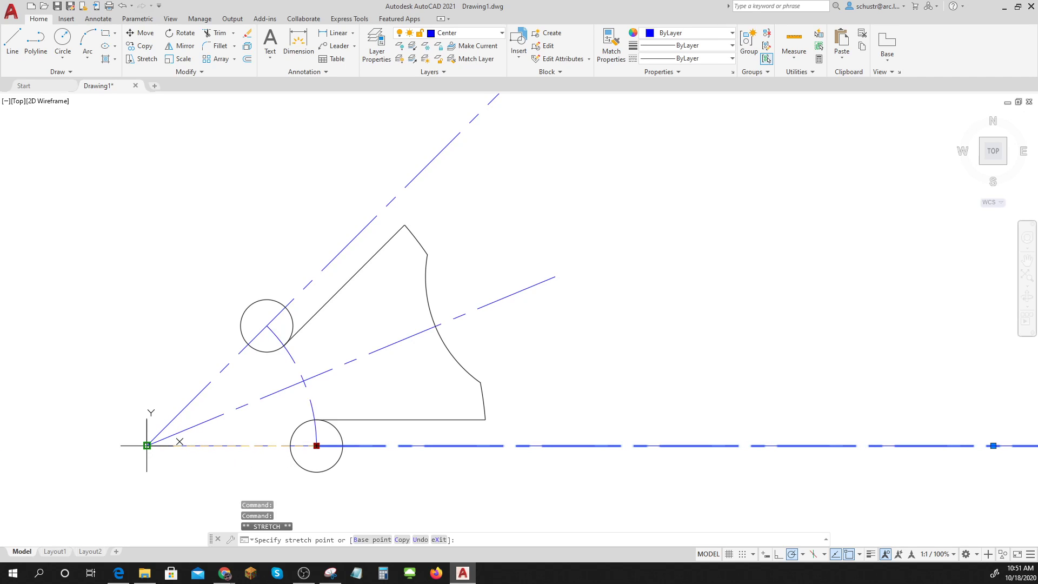
{"action": "left_click", "coordinate": [146, 445]}
{"action": "key", "text": "Escape"}
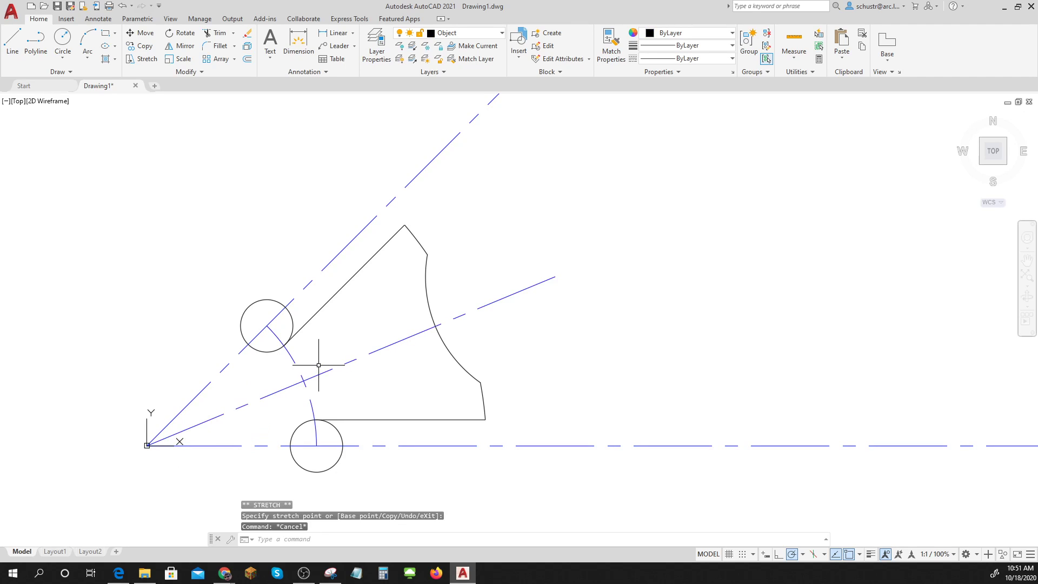
- Trim both small circles against nine cutting edges, leaving arcs that round the slot's inner corners
{"action": "type", "text": "tr"}
{"action": "key", "text": "Return"}
{"action": "left_click", "coordinate": [423, 504]}
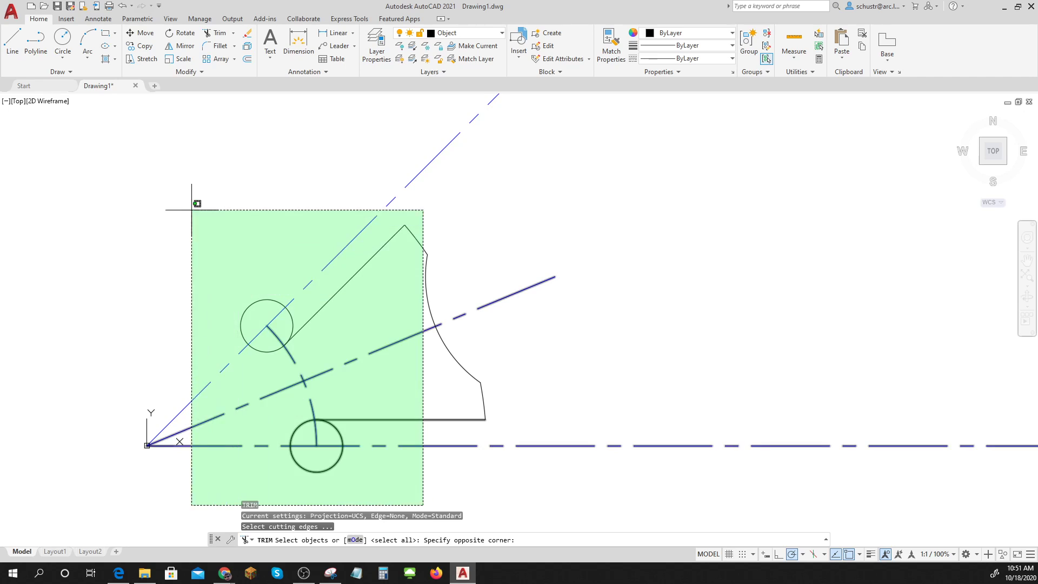
{"action": "left_click", "coordinate": [192, 210]}
{"action": "key", "text": "Return"}
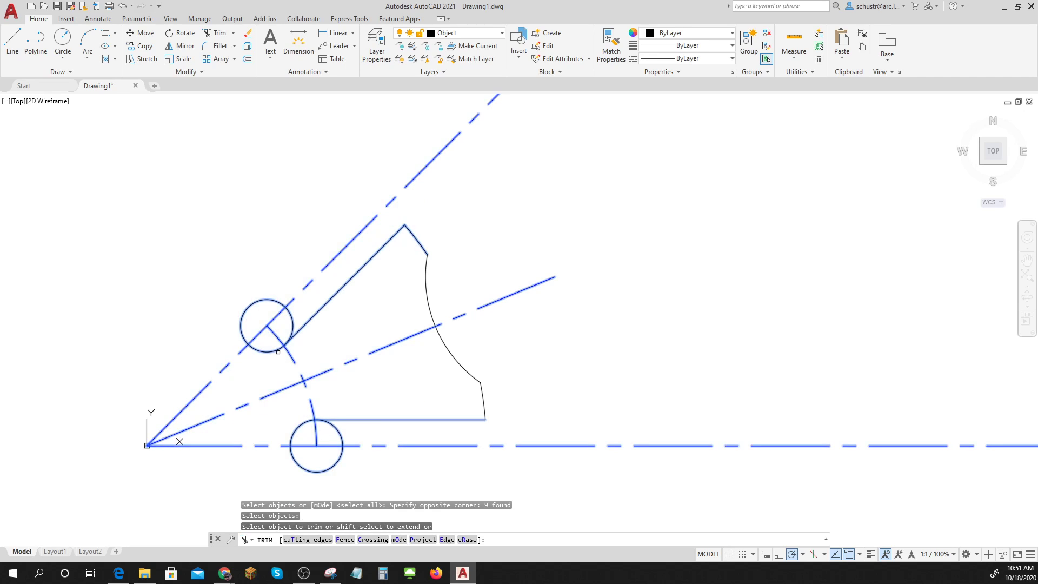
{"action": "left_click", "coordinate": [245, 332]}
{"action": "left_click", "coordinate": [290, 314]}
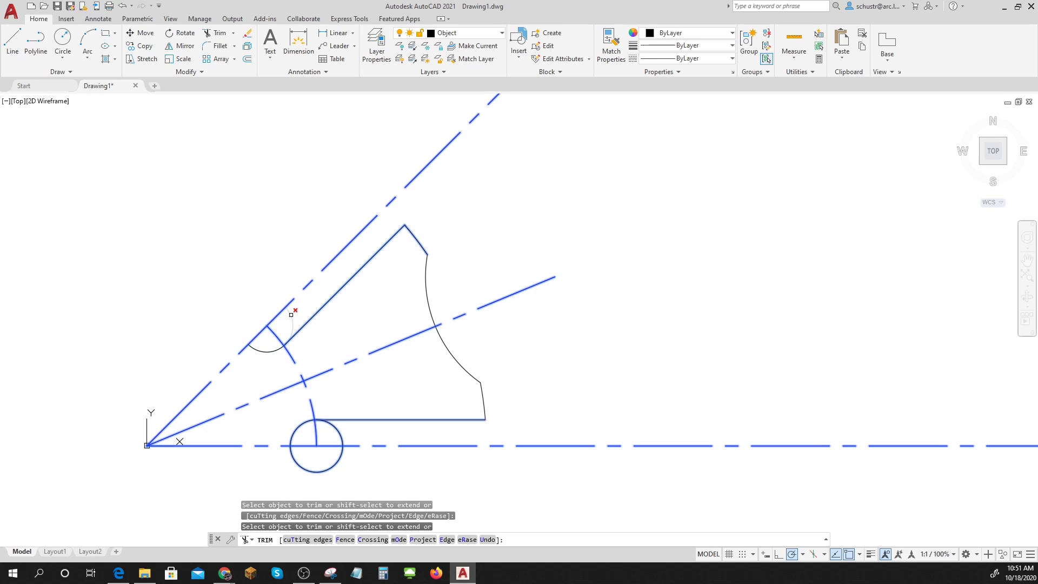
{"action": "left_click", "coordinate": [340, 432]}
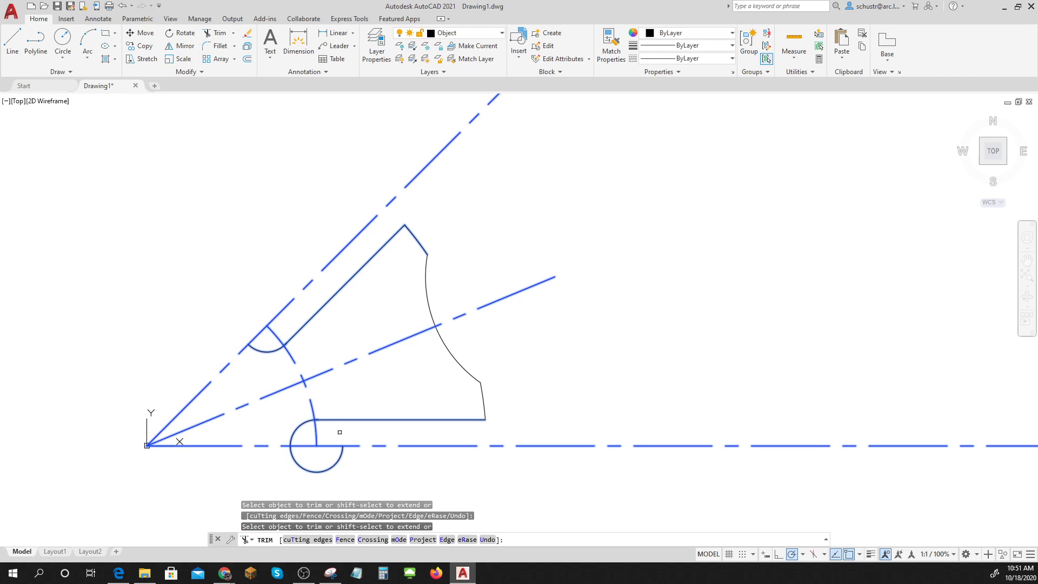
{"action": "left_click", "coordinate": [338, 464]}
{"action": "key", "text": "Return"}
{"action": "scroll", "coordinate": [338, 472], "scroll_direction": "down", "scroll_amount": 2}
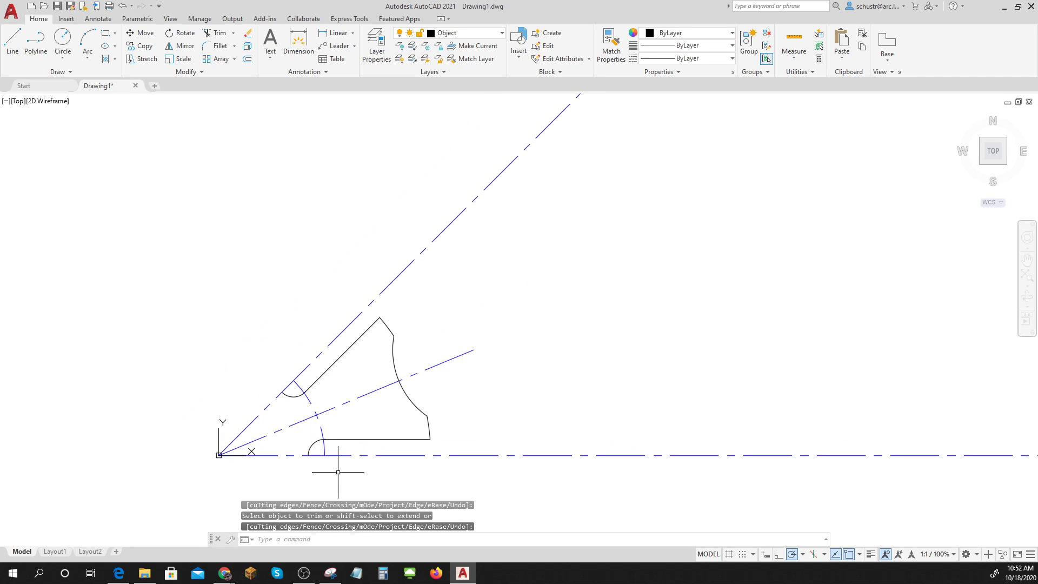
{"action": "middle_click_drag", "start_coordinate": [339, 471], "coordinate": [303, 421]}
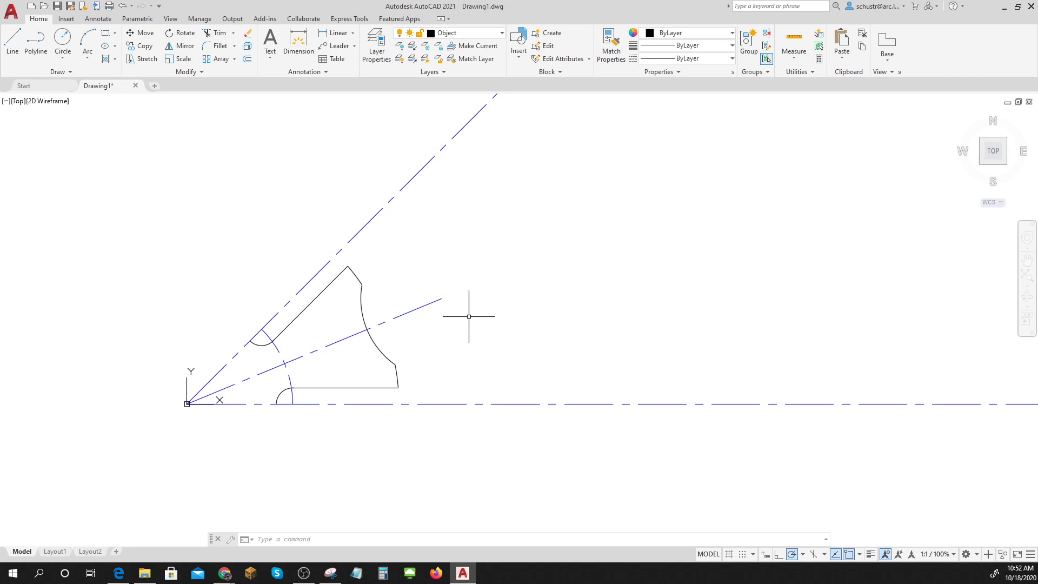
{"action": "scroll", "coordinate": [547, 400], "scroll_direction": "down", "scroll_amount": 3}
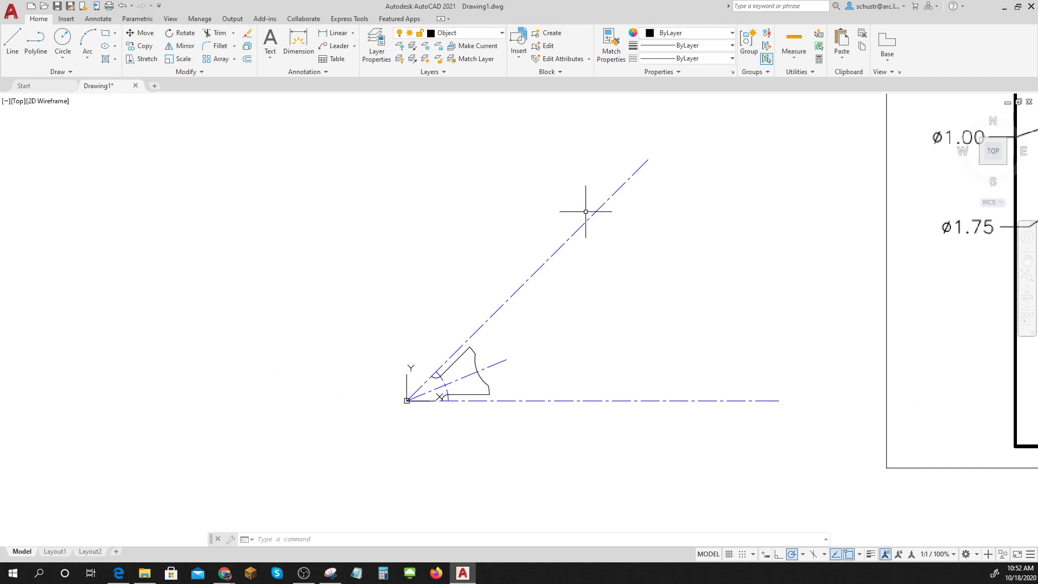
{"action": "left_click", "coordinate": [502, 34]}
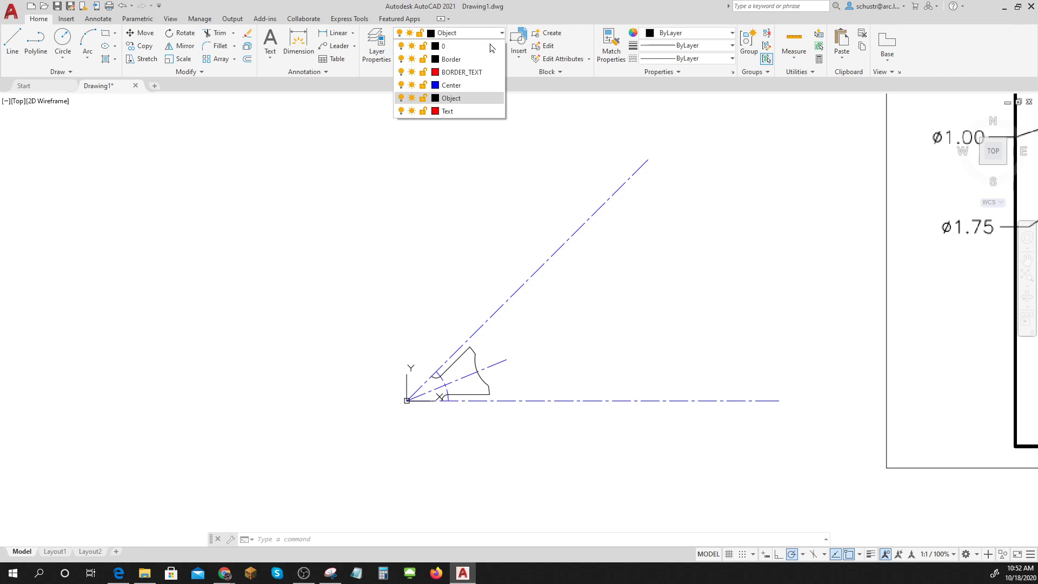
{"action": "left_click", "coordinate": [401, 85]}
{"action": "scroll", "coordinate": [447, 381], "scroll_direction": "up", "scroll_amount": 3}
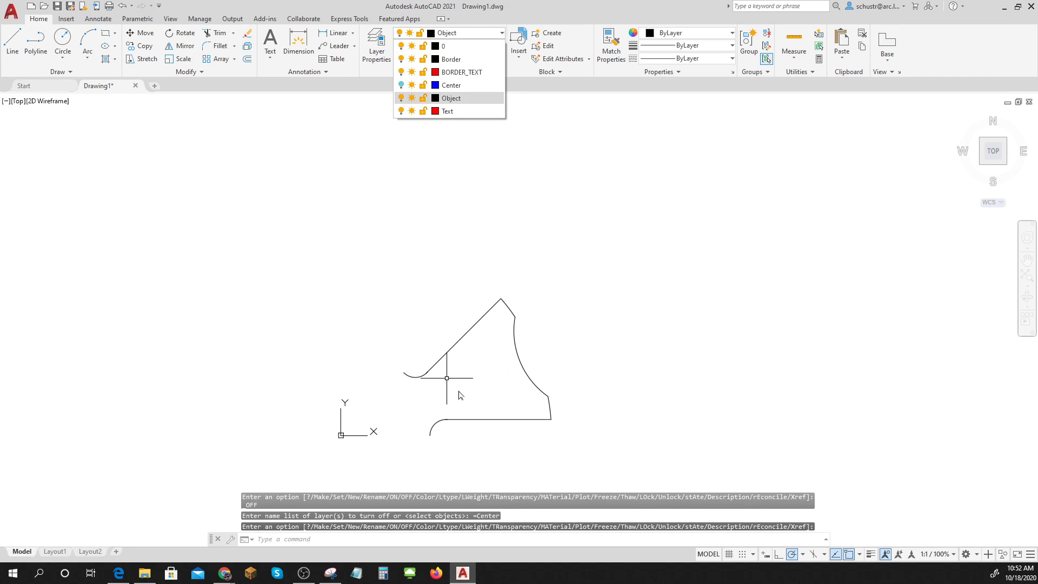
{"action": "left_click", "coordinate": [400, 85]}
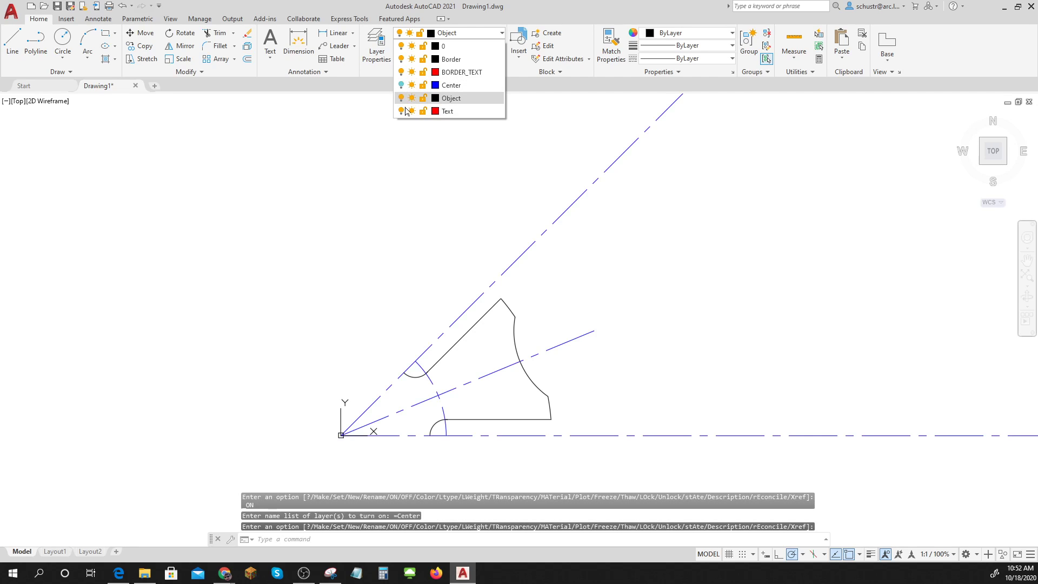
{"action": "scroll", "coordinate": [504, 408], "scroll_direction": "up", "scroll_amount": 2}
{"action": "left_click", "coordinate": [504, 405]}
{"action": "middle_click_drag", "start_coordinate": [512, 364], "coordinate": [512, 331]}
{"action": "key", "text": "Escape"}
{"action": "key", "text": "Escape"}
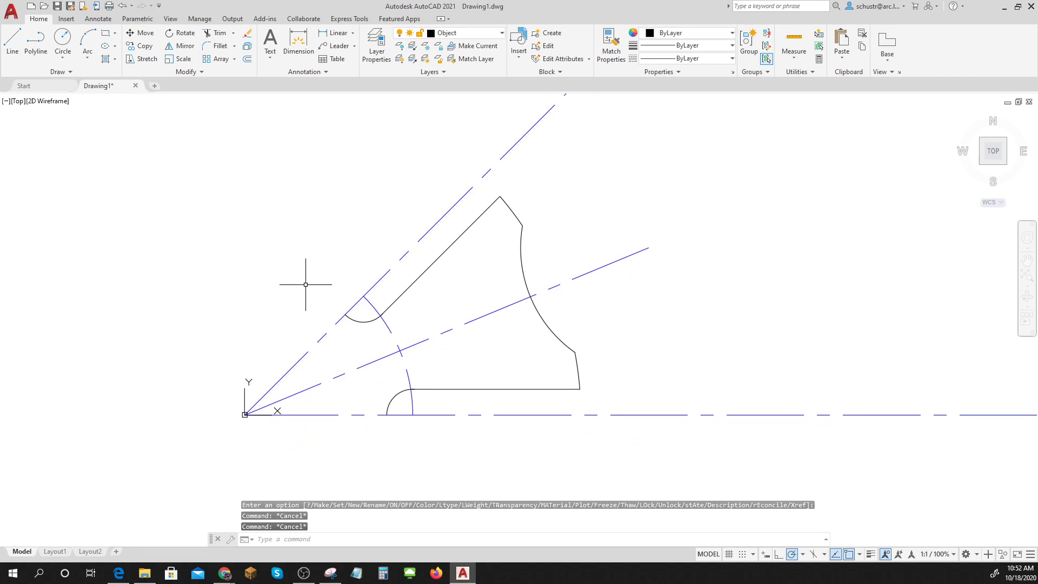
{"action": "key", "text": "Escape"}
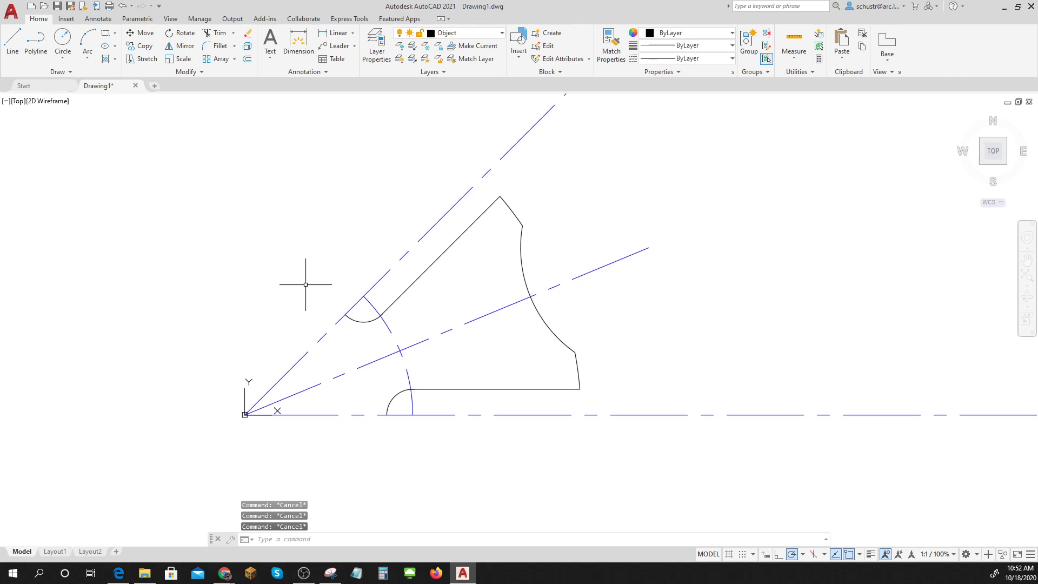
- Start a polar array of the eight slot objects centred on the origin
{"action": "left_click", "coordinate": [234, 60]}
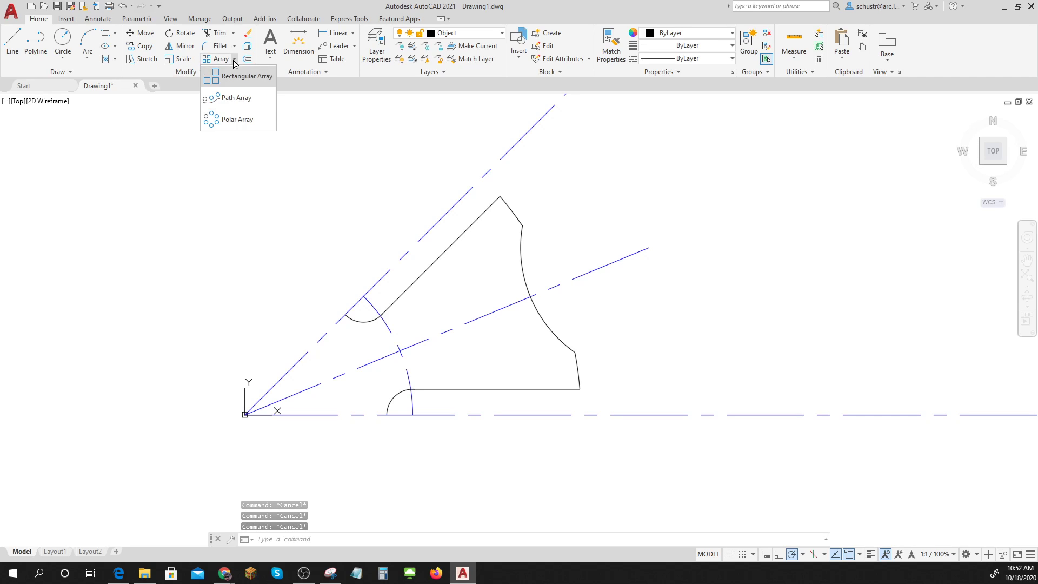
{"action": "left_click", "coordinate": [214, 122]}
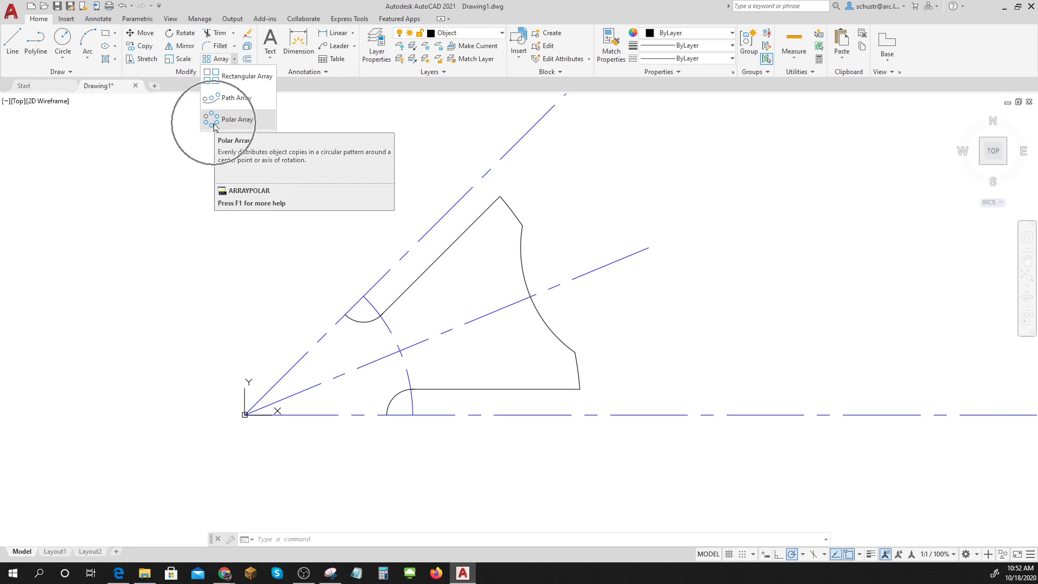
{"action": "left_click", "coordinate": [214, 124]}
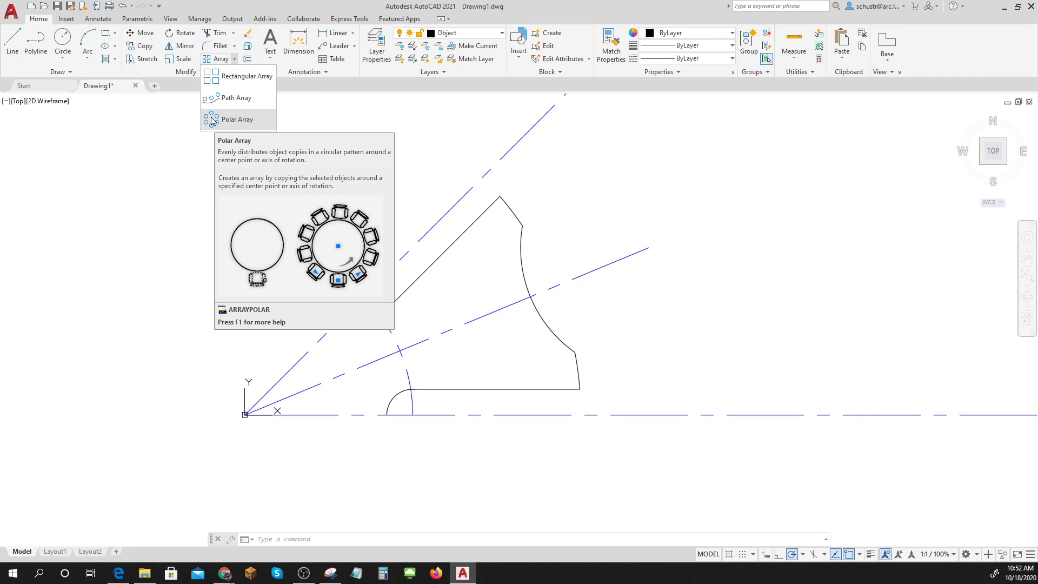
{"action": "left_click", "coordinate": [215, 123]}
{"action": "left_click", "coordinate": [324, 142]}
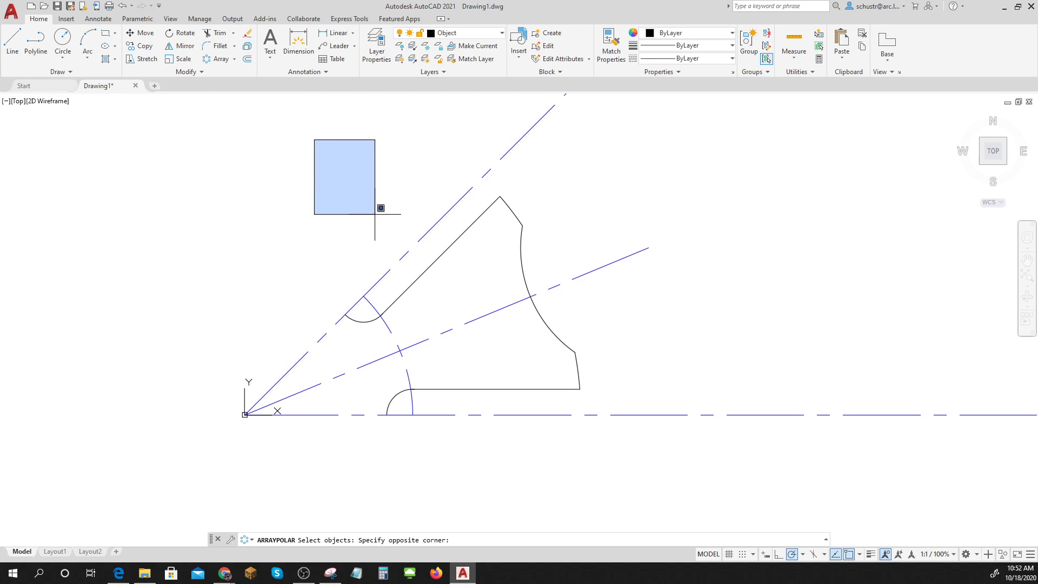
{"action": "left_click", "coordinate": [631, 459]}
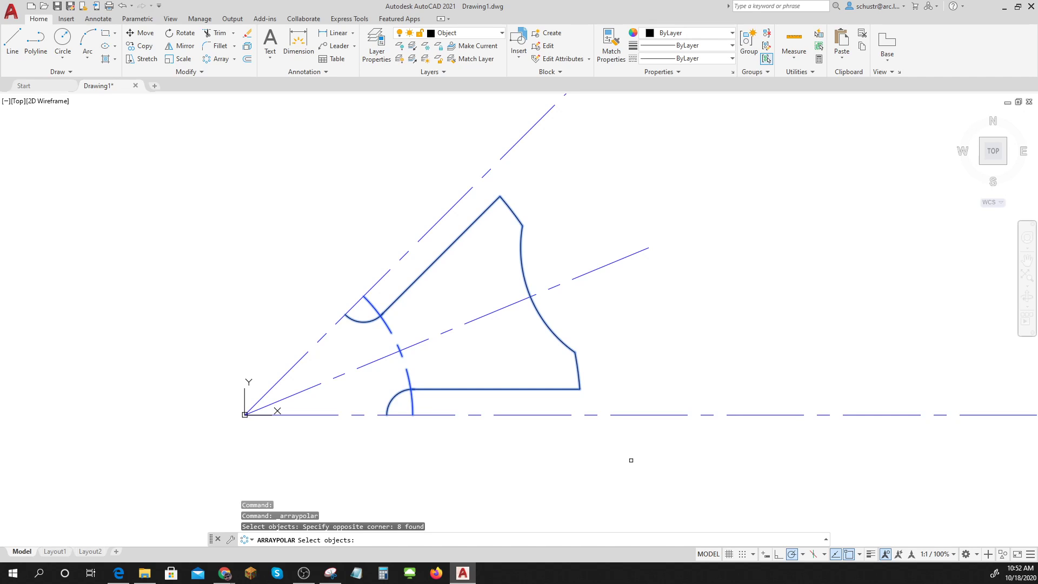
{"action": "key", "text": "Return"}
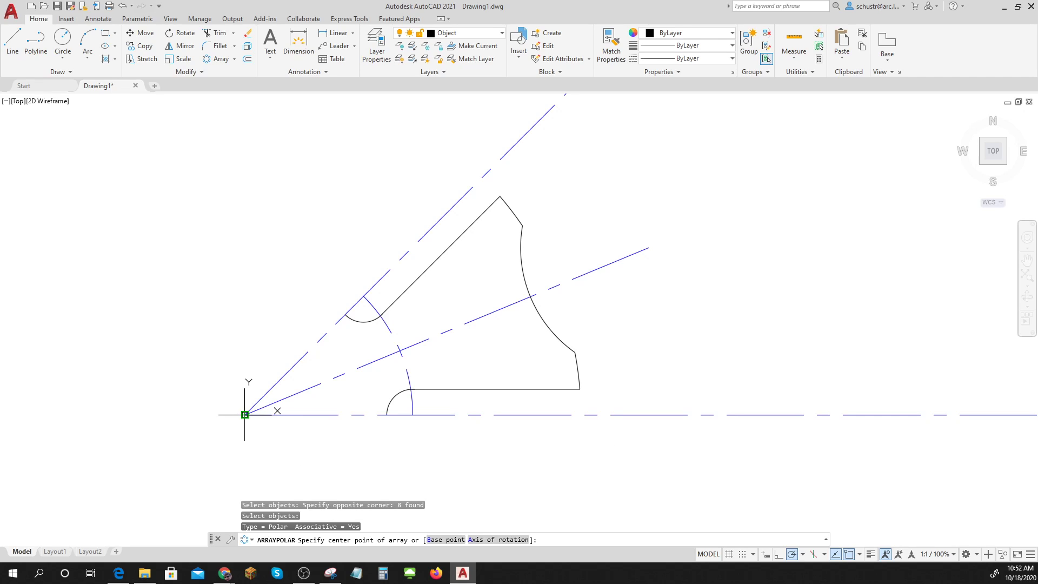
{"action": "left_click", "coordinate": [245, 414]}
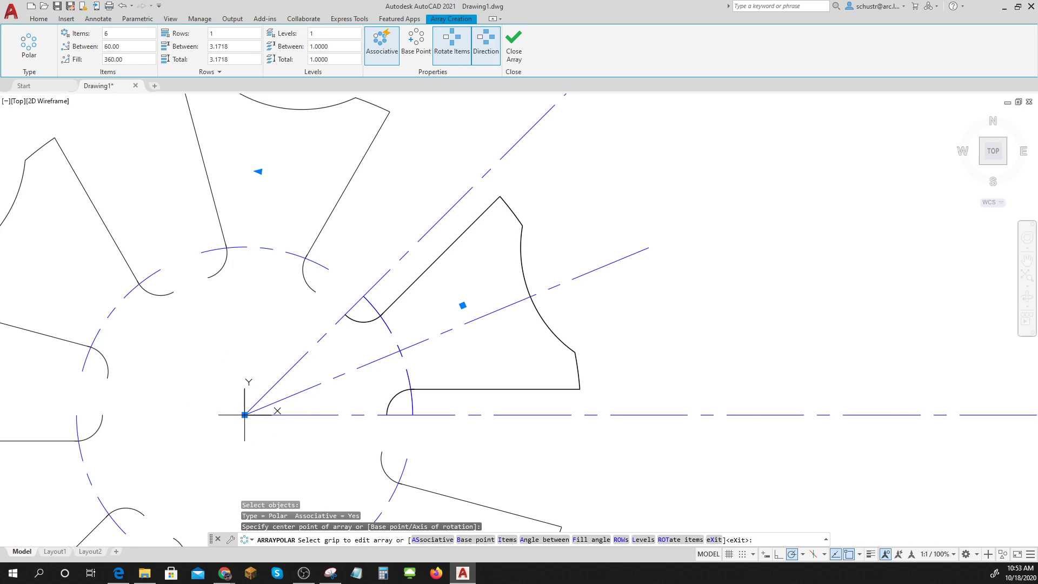
{"action": "scroll", "coordinate": [289, 318], "scroll_direction": "down", "scroll_amount": 4}
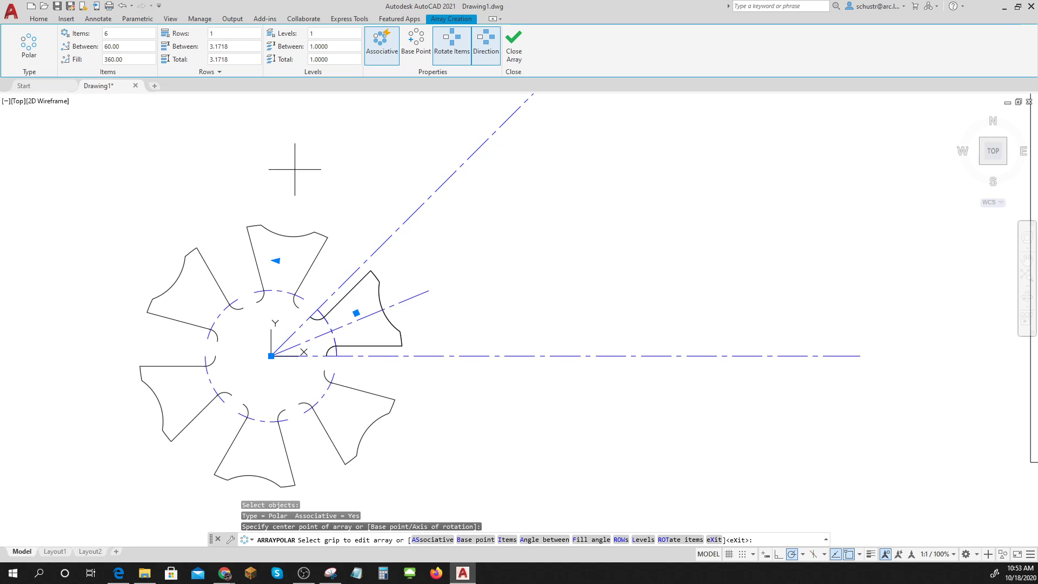
{"action": "left_click", "coordinate": [106, 33]}
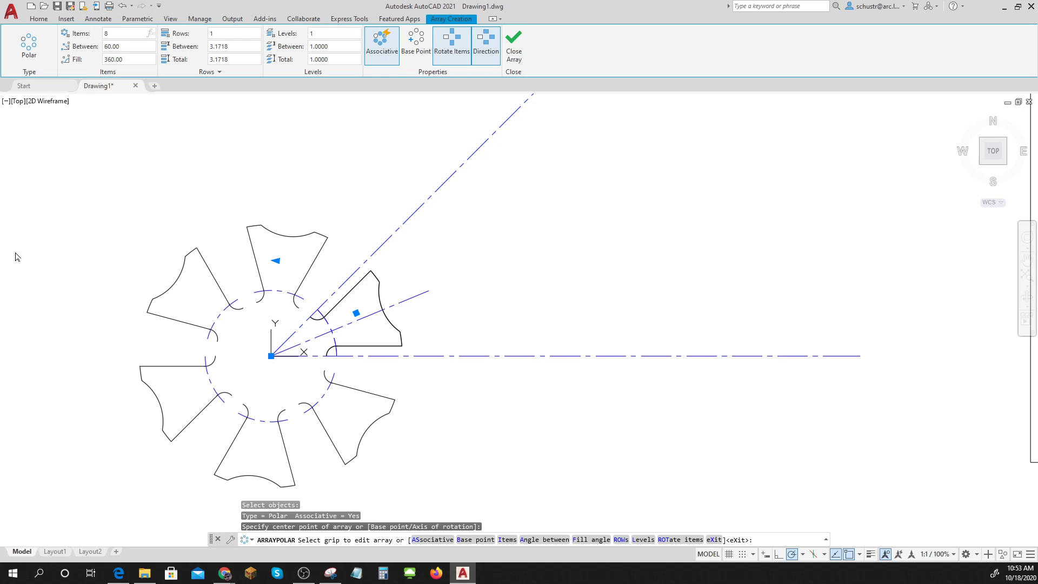
- Set the polar array to 8 items and confirm the 45.00° angle between them
{"action": "type", "text": "8"}
{"action": "key", "text": "Return"}
{"action": "left_click", "coordinate": [120, 46]}
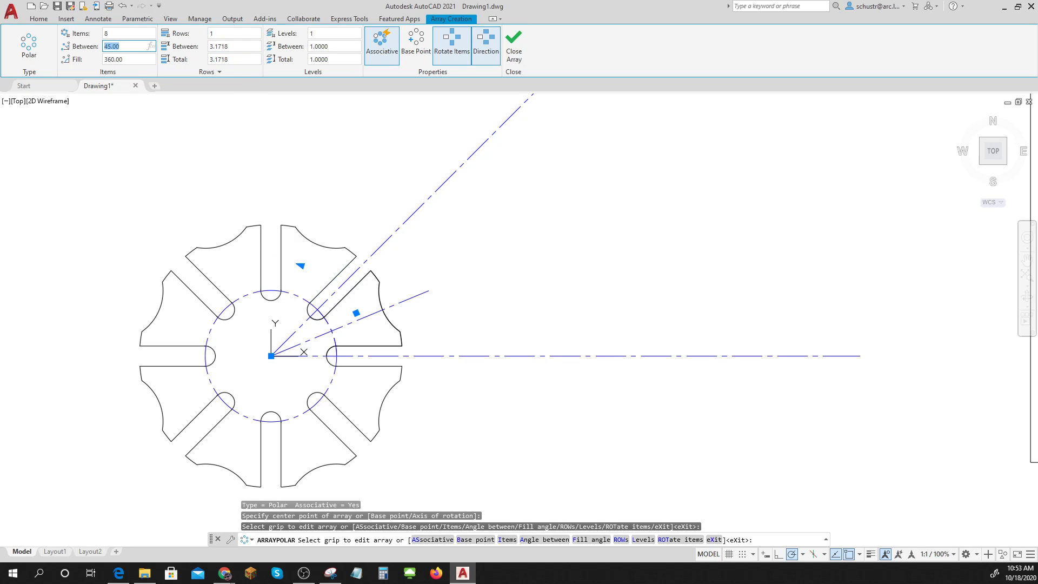
{"action": "scroll", "coordinate": [326, 335], "scroll_direction": "up", "scroll_amount": 4}
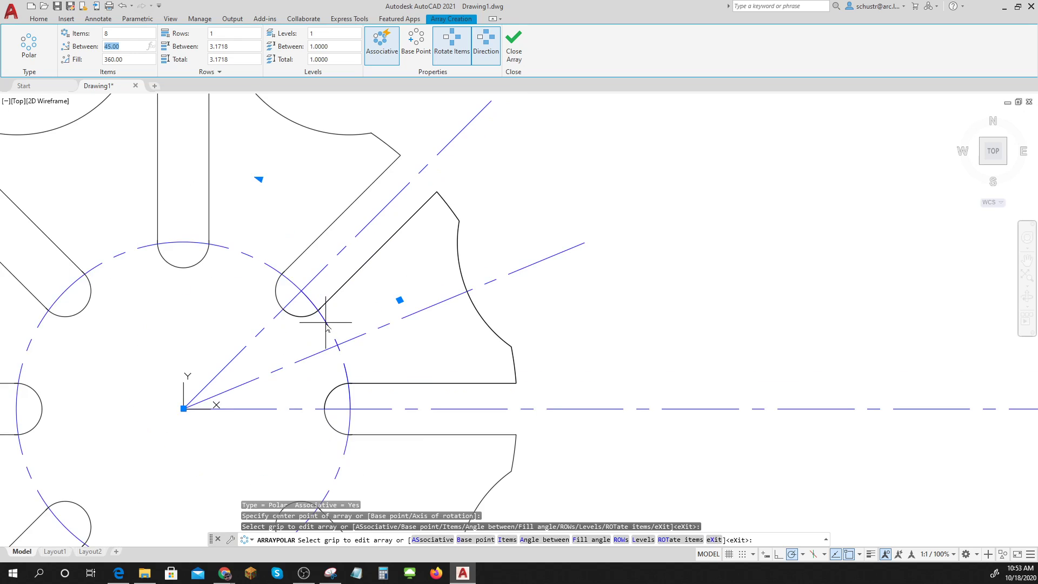
{"action": "scroll", "coordinate": [147, 214], "scroll_direction": "up", "scroll_amount": 8}
{"action": "scroll", "coordinate": [205, 397], "scroll_direction": "up", "scroll_amount": 8}
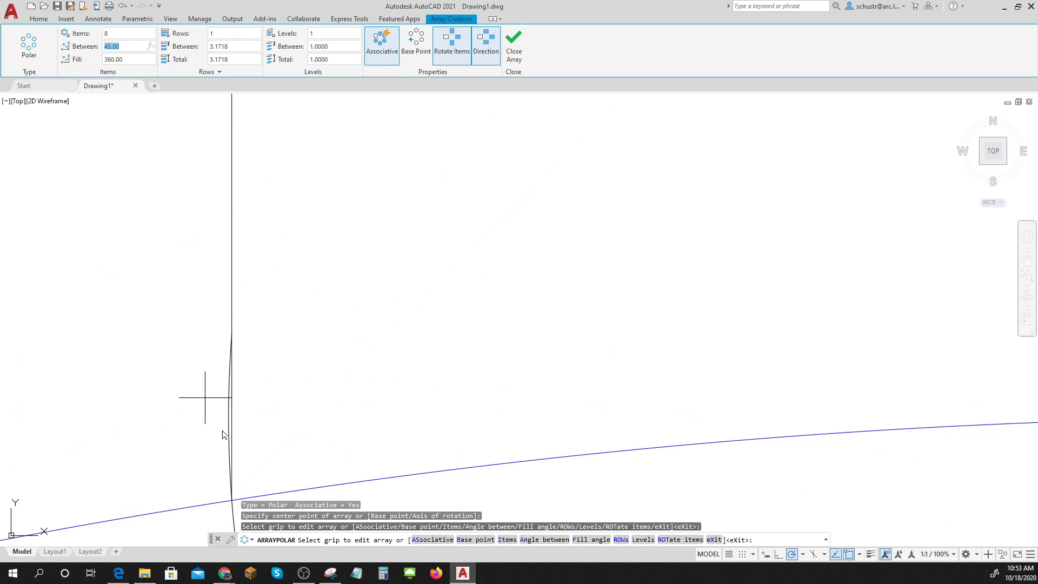
{"action": "scroll", "coordinate": [241, 231], "scroll_direction": "down", "scroll_amount": 3}
{"action": "scroll", "coordinate": [241, 231], "scroll_direction": "down", "scroll_amount": 6}
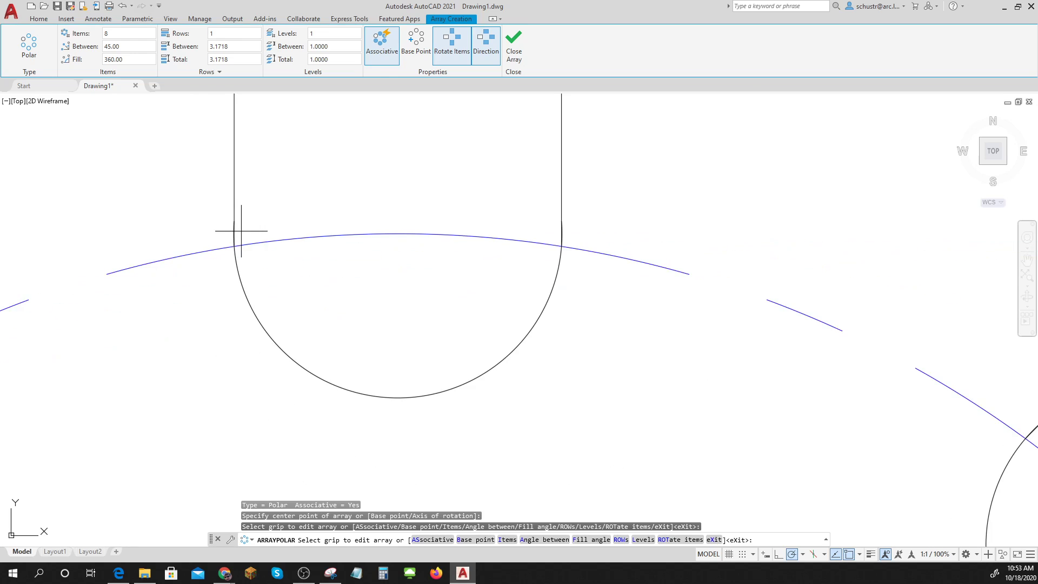
{"action": "scroll", "coordinate": [241, 231], "scroll_direction": "down", "scroll_amount": 2}
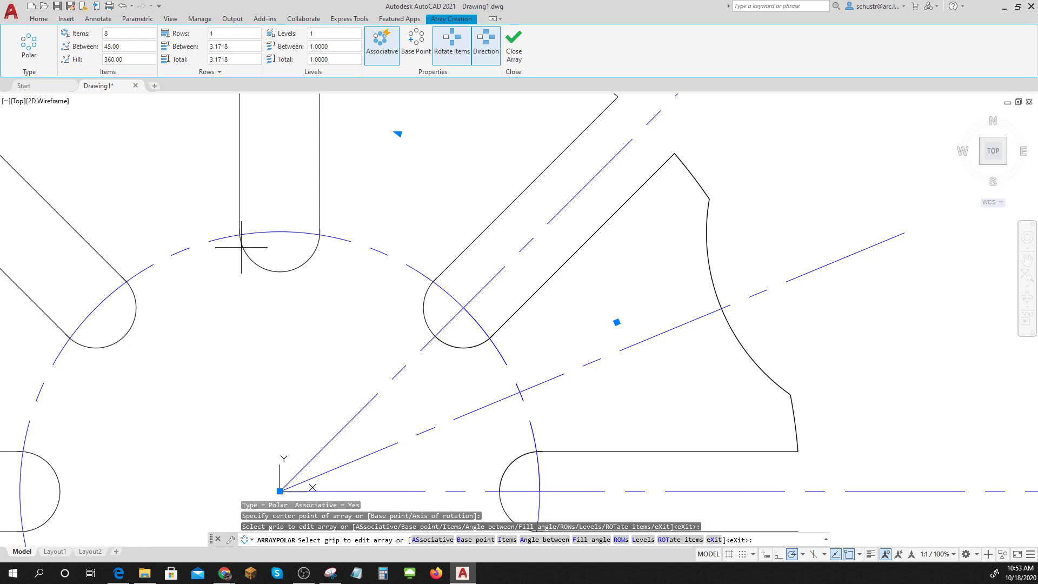
{"action": "scroll", "coordinate": [241, 247], "scroll_direction": "down", "scroll_amount": 4}
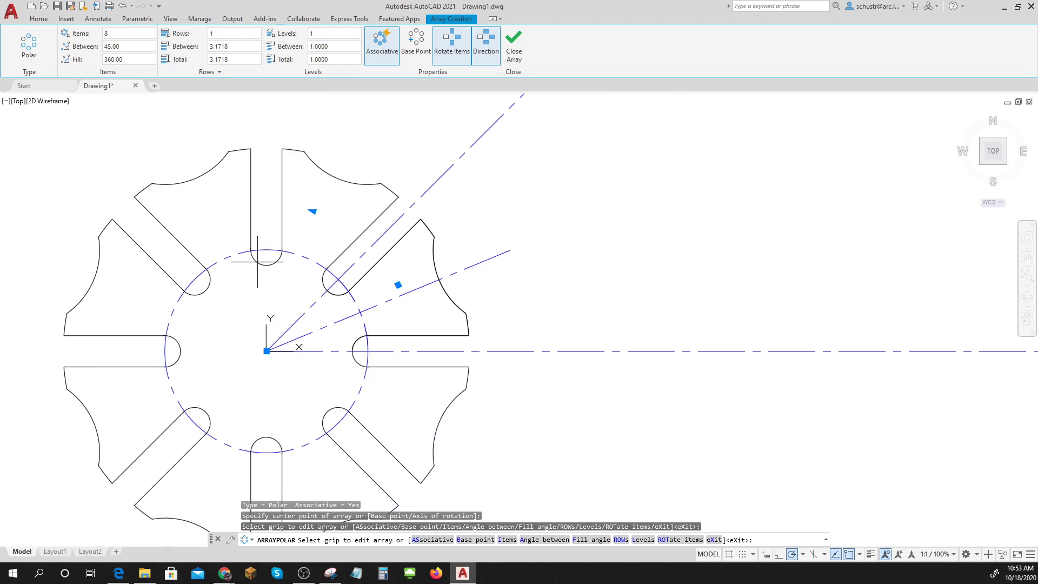
- Inspect the complete eight-slot gear and close the array
{"action": "middle_click_drag", "start_coordinate": [288, 303], "coordinate": [297, 261]}
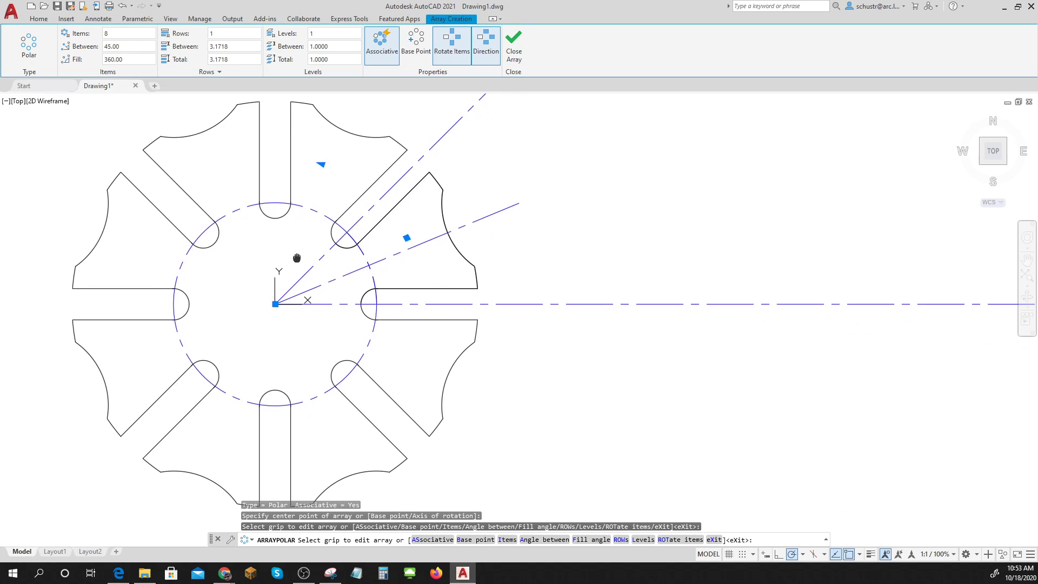
{"action": "scroll", "coordinate": [297, 292], "scroll_direction": "down", "scroll_amount": 4}
{"action": "middle_click_drag", "start_coordinate": [346, 317], "coordinate": [359, 352]}
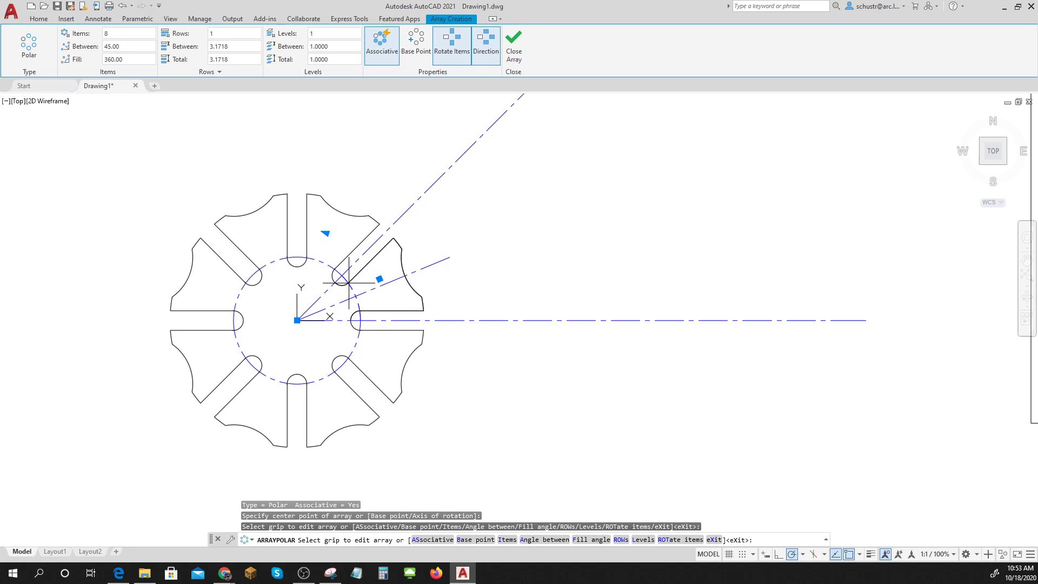
{"action": "scroll", "coordinate": [349, 282], "scroll_direction": "up", "scroll_amount": 8}
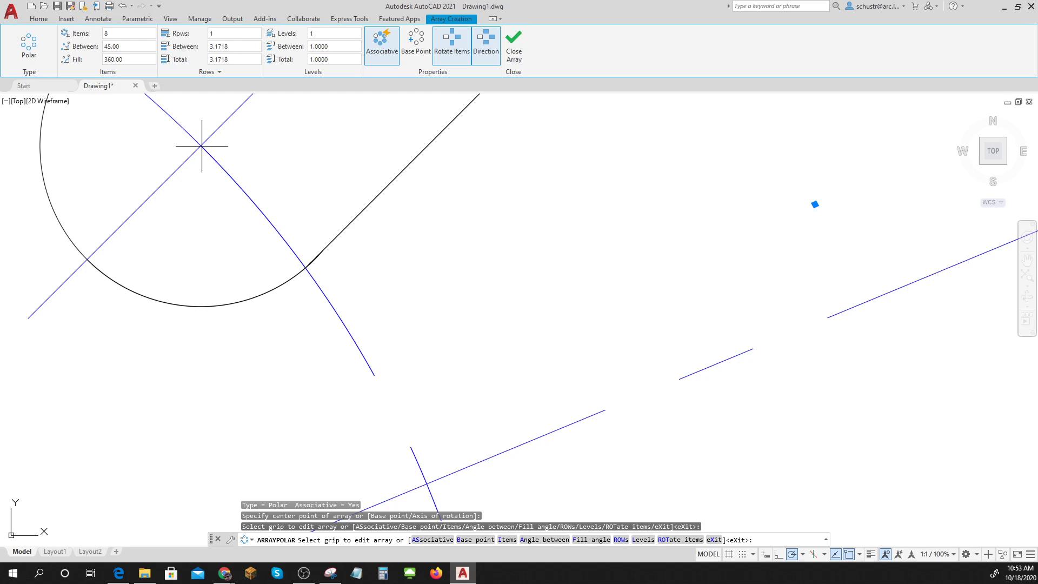
{"action": "scroll", "coordinate": [318, 267], "scroll_direction": "up", "scroll_amount": 3}
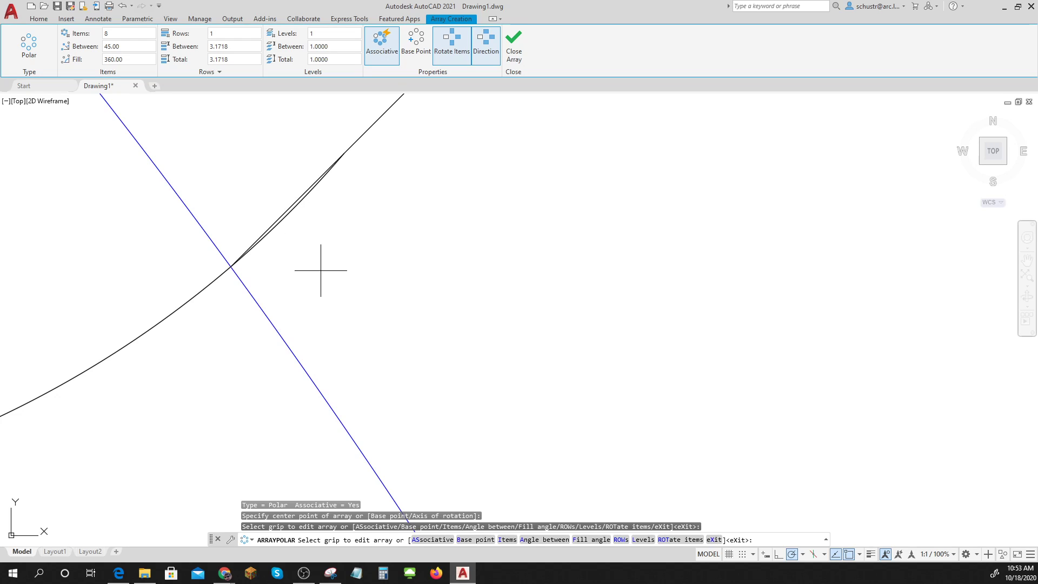
{"action": "scroll", "coordinate": [309, 271], "scroll_direction": "down", "scroll_amount": 5}
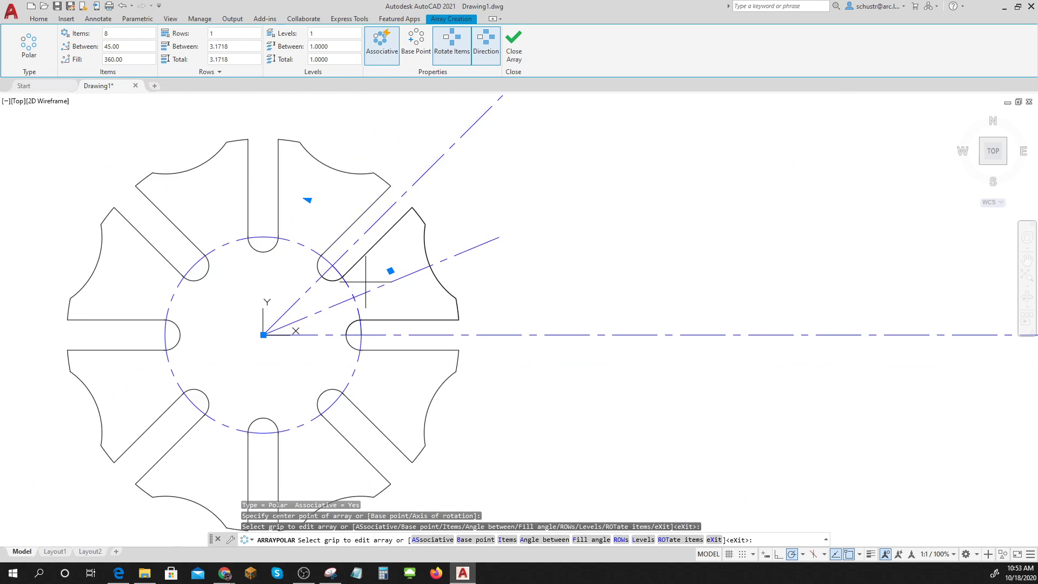
{"action": "scroll", "coordinate": [365, 281], "scroll_direction": "down", "scroll_amount": 2}
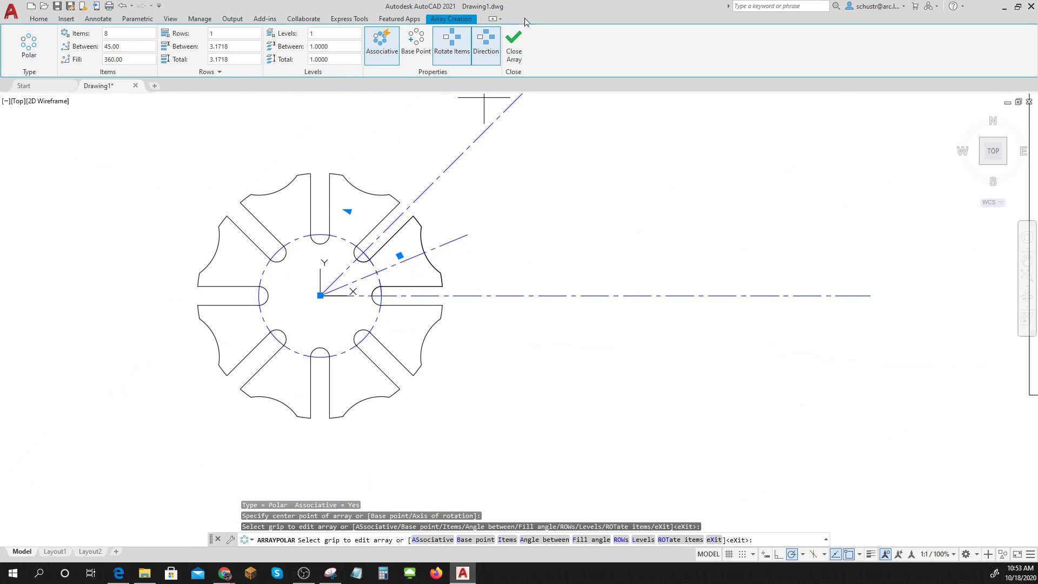
{"action": "left_click", "coordinate": [512, 43]}
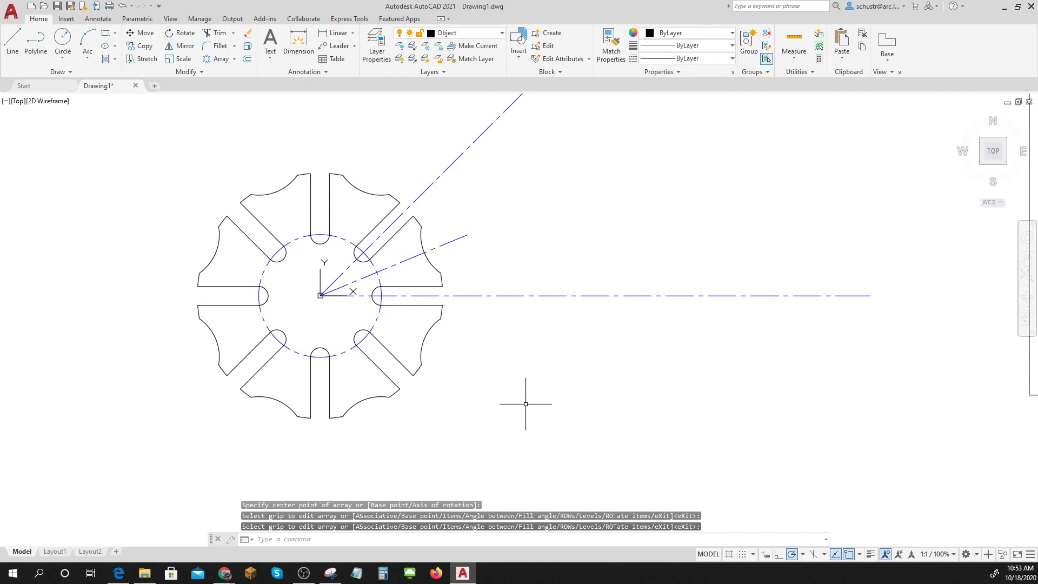
- Switch to Layout2, activate its viewport and centre the gear inside it
{"action": "left_click", "coordinate": [90, 551]}
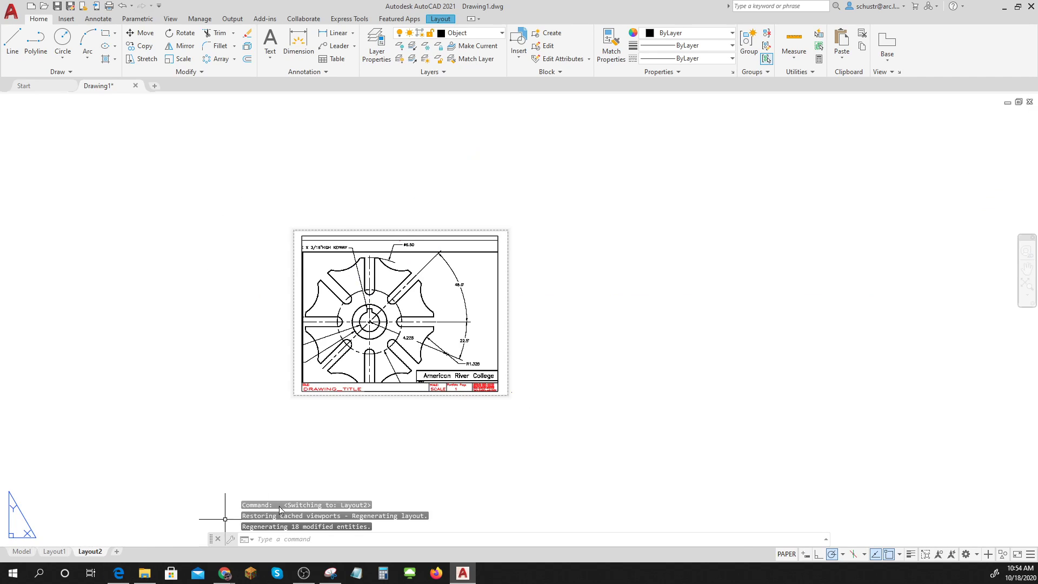
{"action": "double_click", "coordinate": [406, 358]}
{"action": "scroll", "coordinate": [403, 335], "scroll_direction": "down", "scroll_amount": 4}
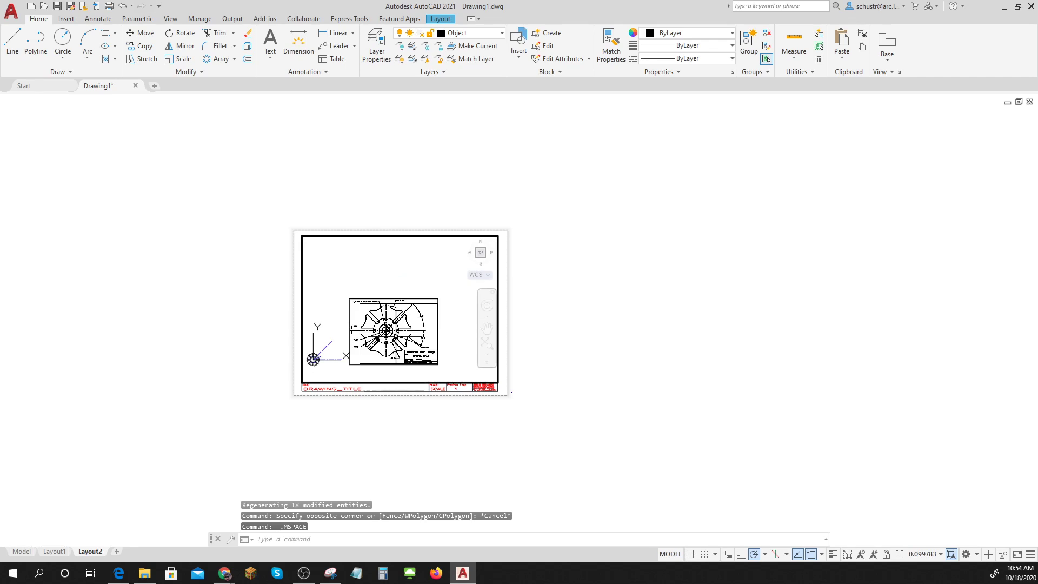
{"action": "scroll", "coordinate": [390, 339], "scroll_direction": "up", "scroll_amount": 8}
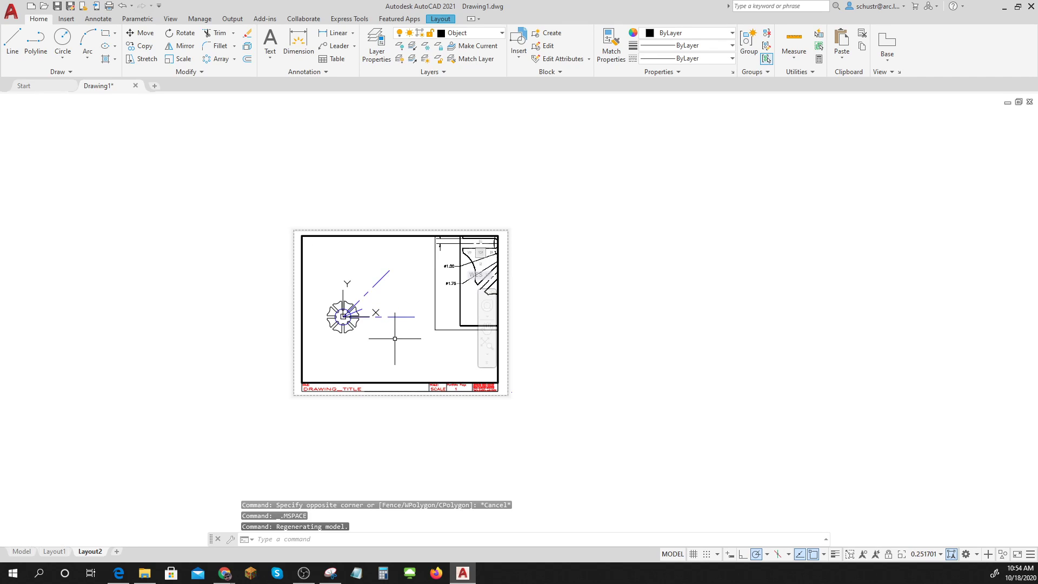
{"action": "middle_click_drag", "start_coordinate": [390, 339], "coordinate": [522, 367]}
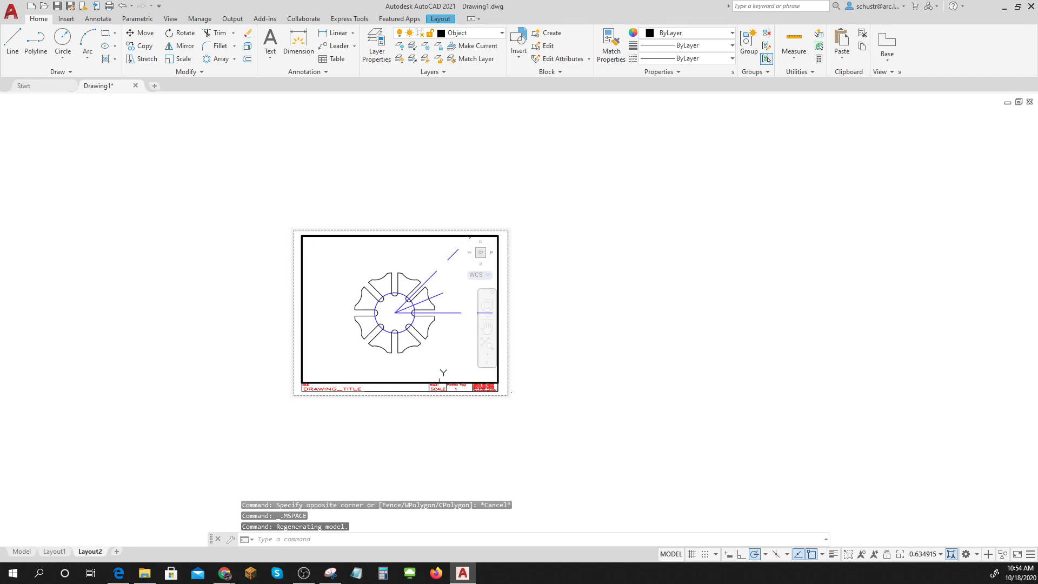
- Set the viewport scale to 1:1, briefly trying 1:2, with the gear kept centred
{"action": "left_click", "coordinate": [941, 554]}
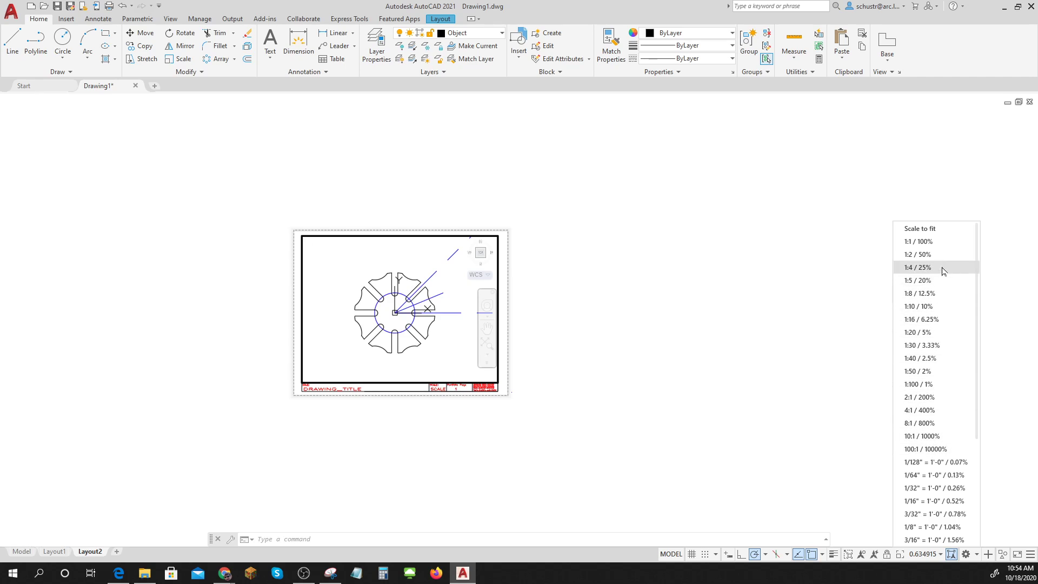
{"action": "left_click", "coordinate": [934, 242]}
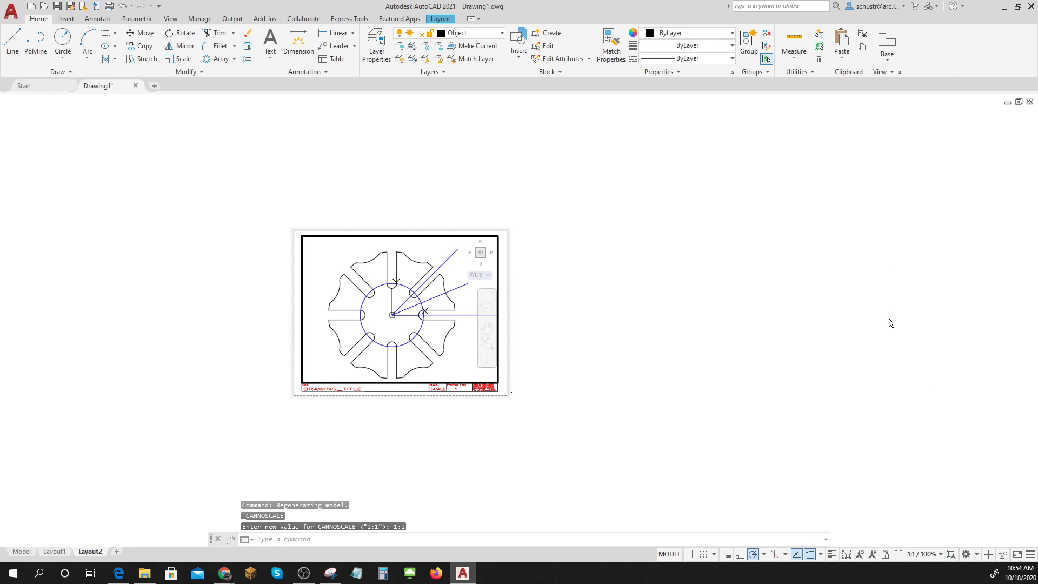
{"action": "middle_click_drag", "start_coordinate": [408, 340], "coordinate": [413, 336]}
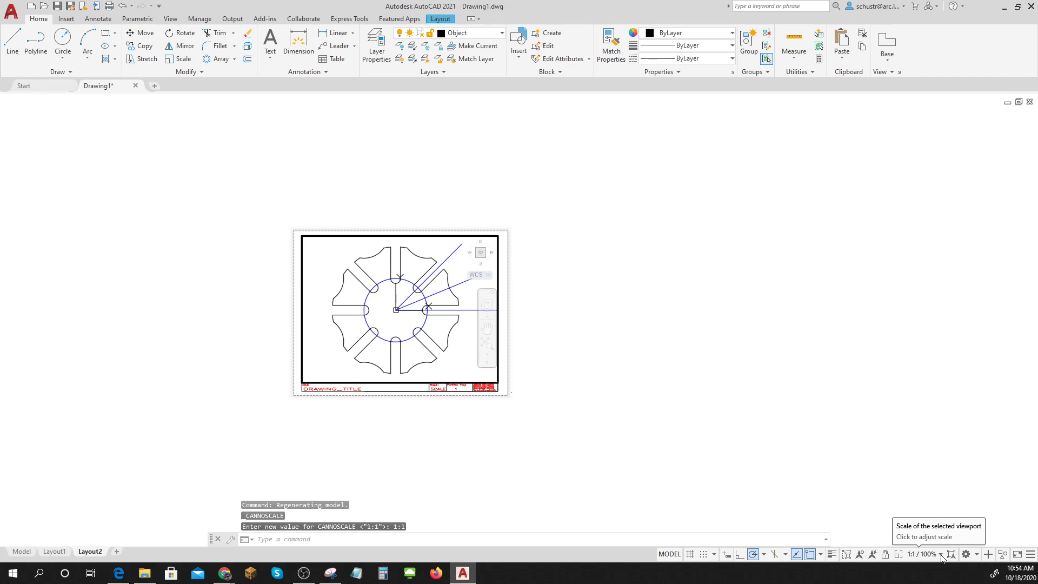
{"action": "left_click", "coordinate": [926, 554]}
{"action": "left_click", "coordinate": [919, 254]}
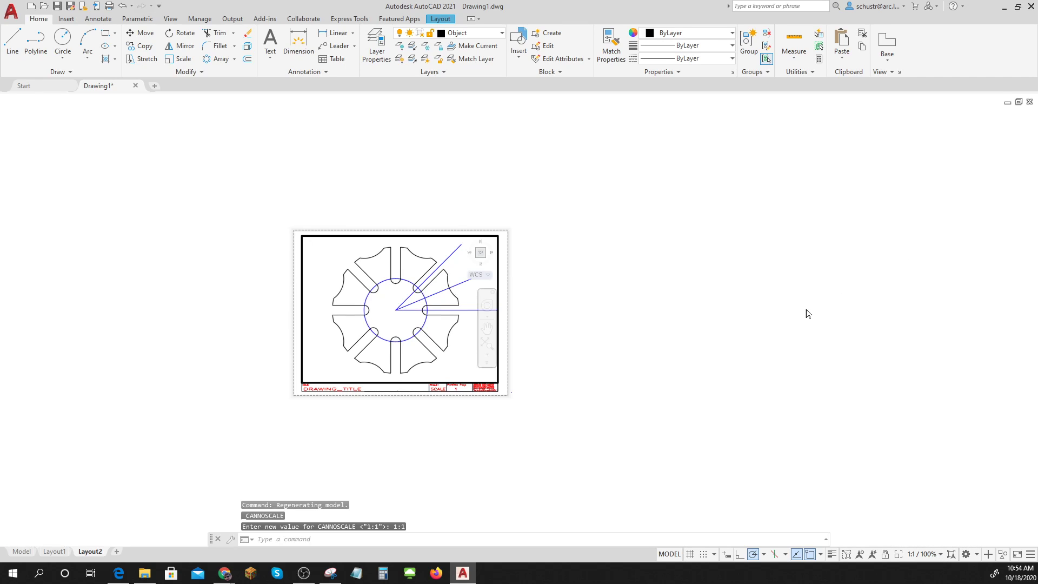
{"action": "mouse_move", "coordinate": [431, 326]}
{"action": "middle_mouse_down"}
{"action": "mouse_move", "coordinate": [438, 338]}
{"action": "mouse_move", "coordinate": [430, 324]}
{"action": "middle_mouse_up"}
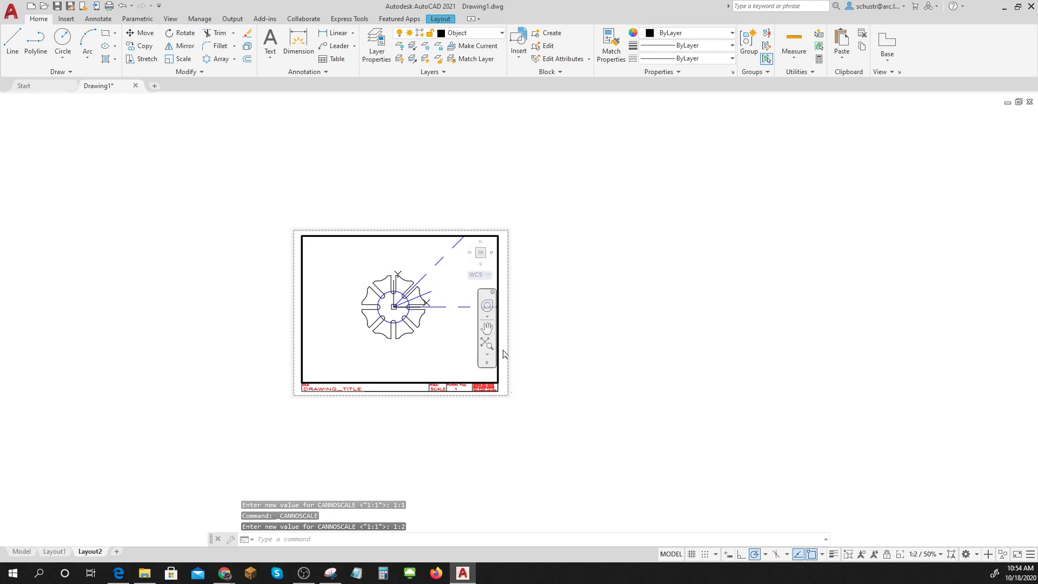
{"action": "left_click", "coordinate": [940, 555]}
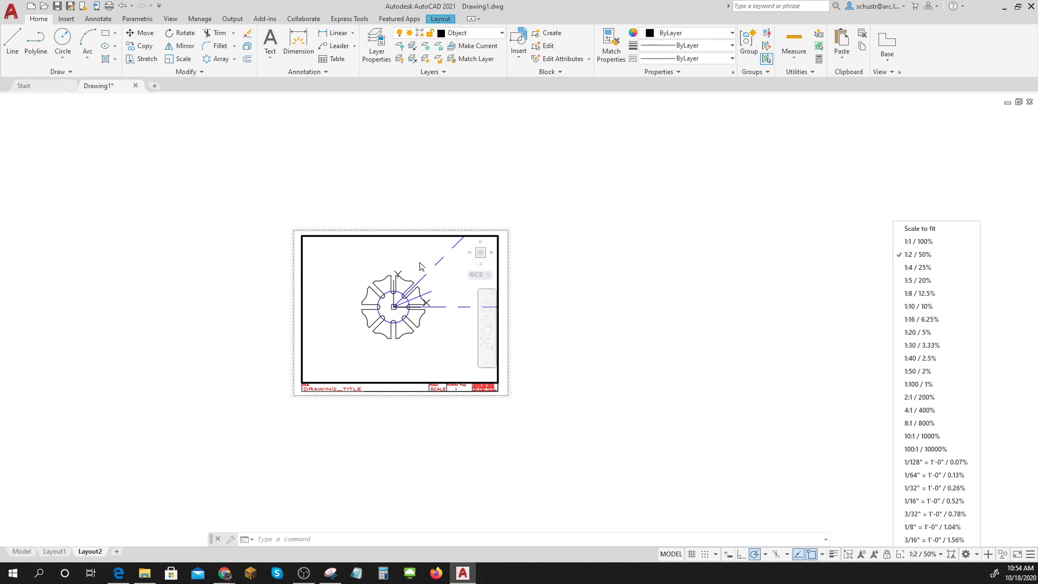
{"action": "left_click", "coordinate": [919, 242]}
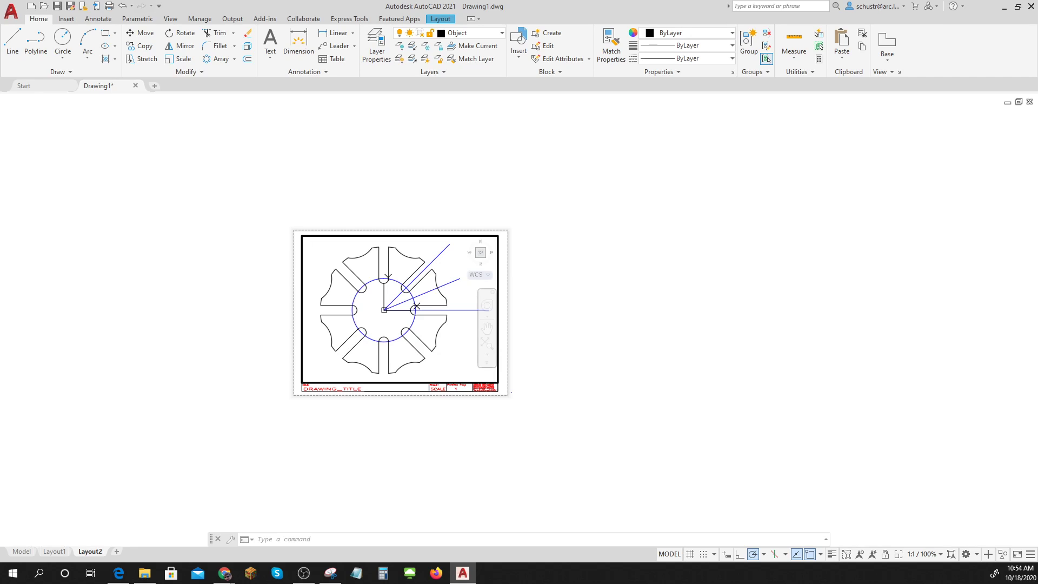
- Return to paper space and make Text the current layer
{"action": "double_click", "coordinate": [629, 527]}
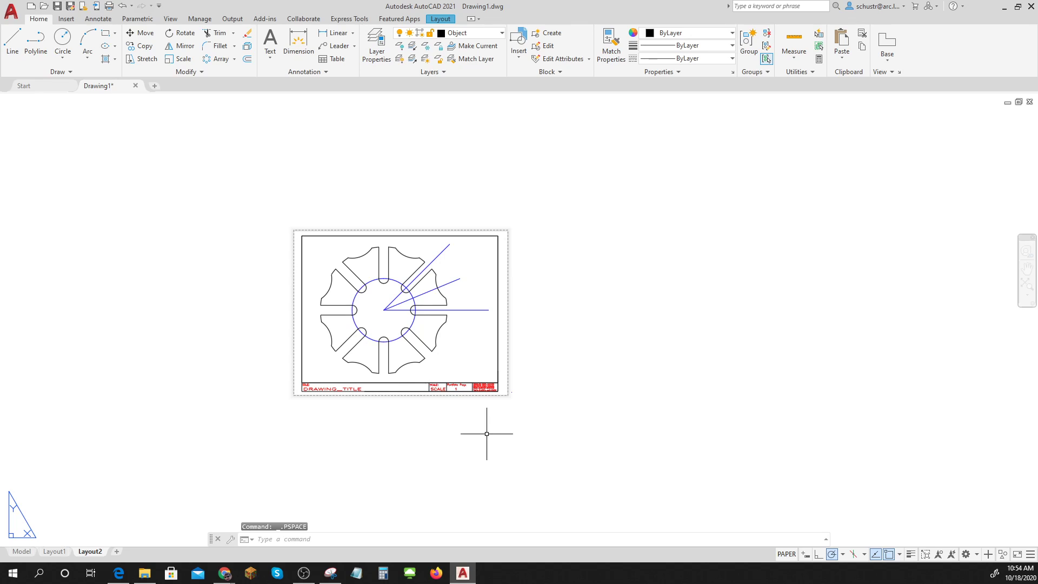
{"action": "left_click", "coordinate": [502, 34]}
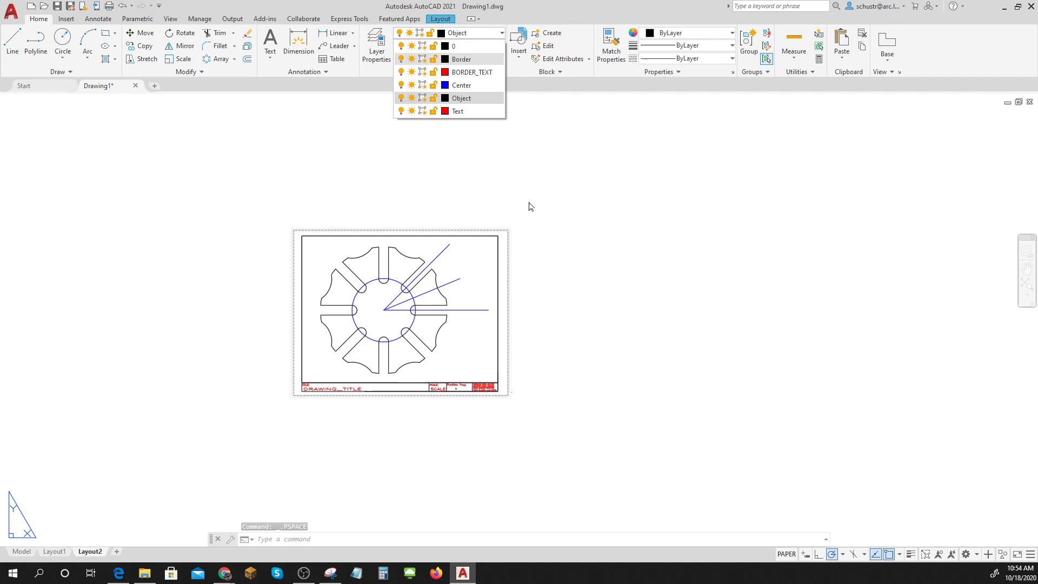
{"action": "left_click", "coordinate": [456, 112]}
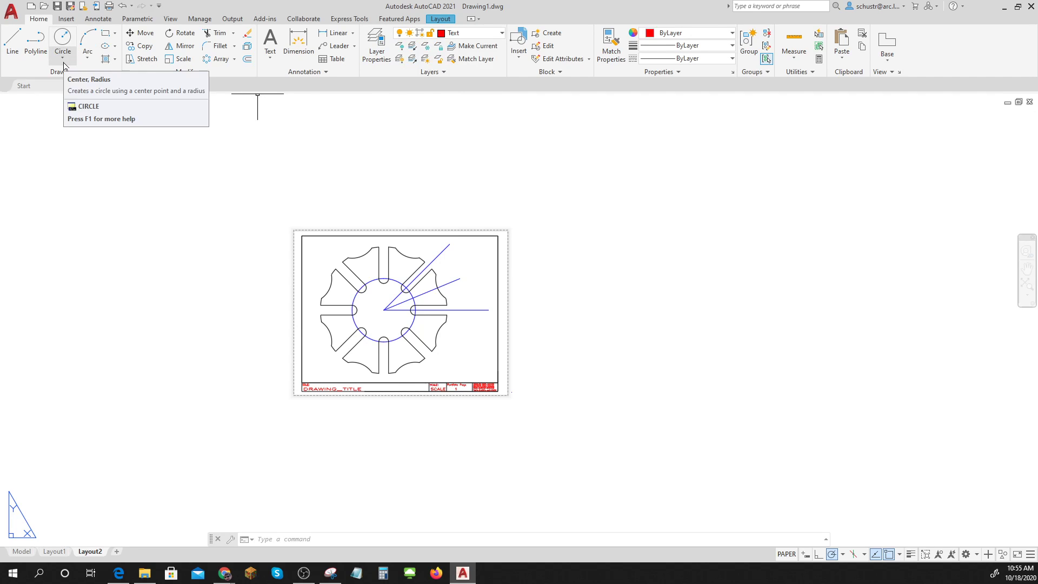
- Place a Ø6.500 diameter dimension on the gear's outer arc near the top
{"action": "left_click", "coordinate": [352, 34]}
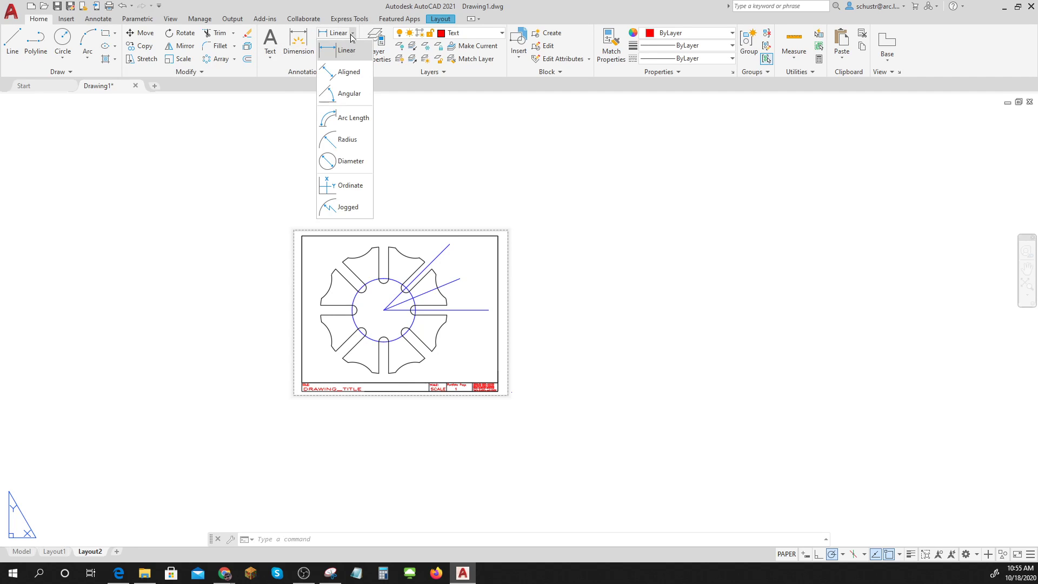
{"action": "left_click", "coordinate": [348, 161]}
{"action": "scroll", "coordinate": [390, 248], "scroll_direction": "up", "scroll_amount": 10}
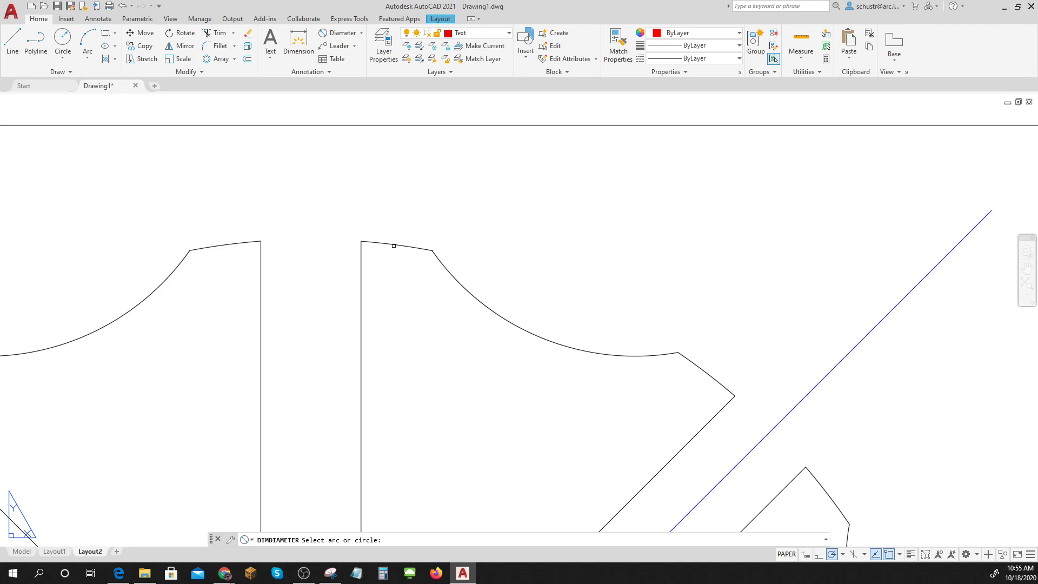
{"action": "left_click", "coordinate": [395, 244]}
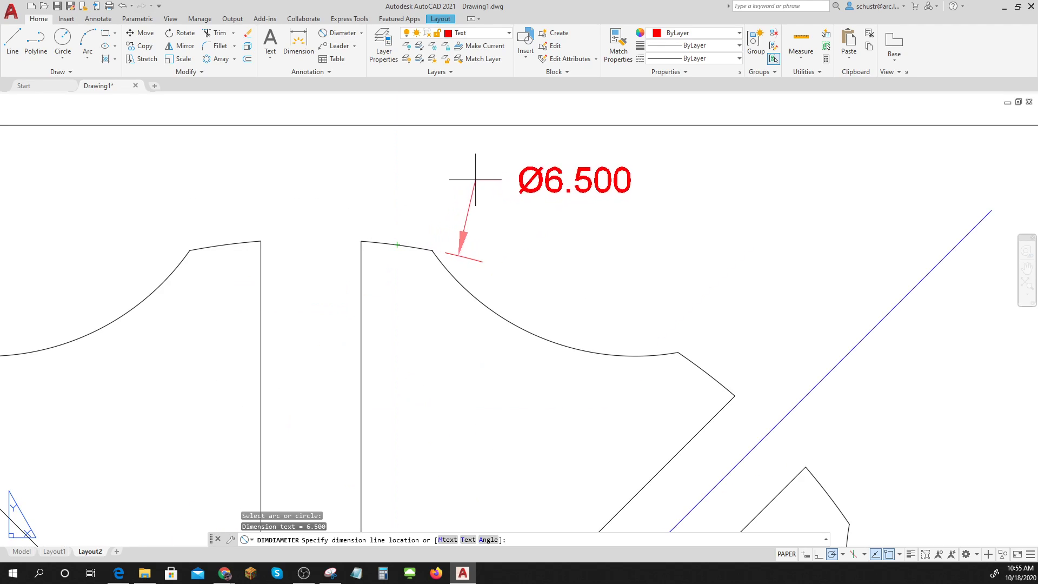
{"action": "left_click", "coordinate": [622, 157]}
{"action": "scroll", "coordinate": [621, 197], "scroll_direction": "down", "scroll_amount": 4}
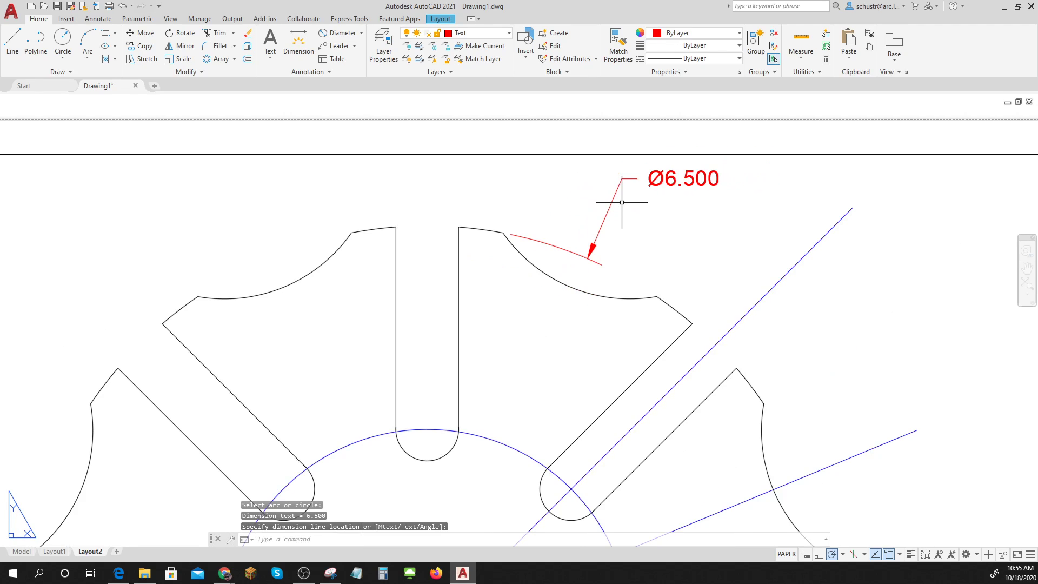
{"action": "scroll", "coordinate": [665, 192], "scroll_direction": "up", "scroll_amount": 4}
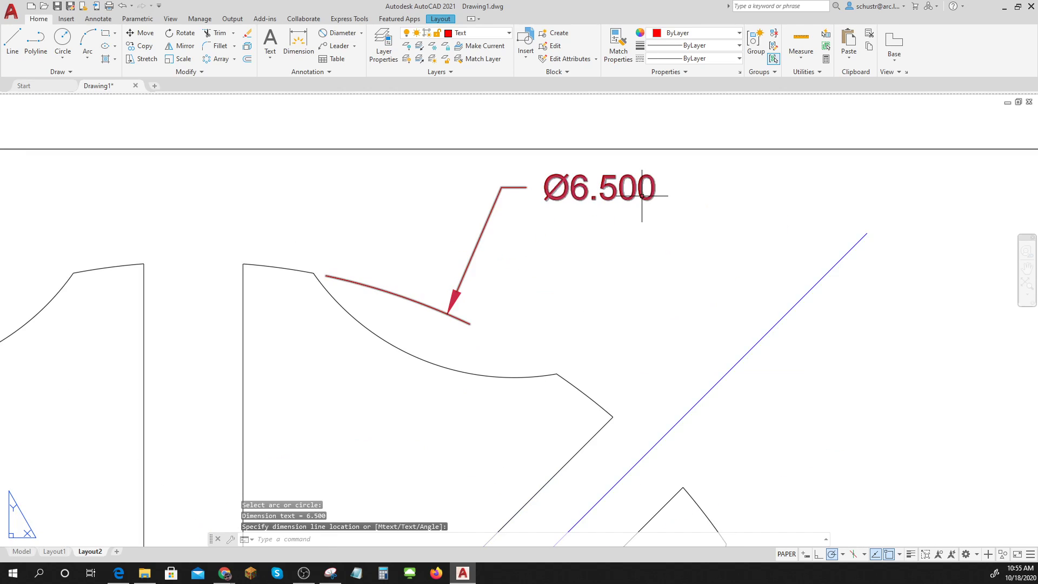
{"action": "left_click", "coordinate": [659, 194]}
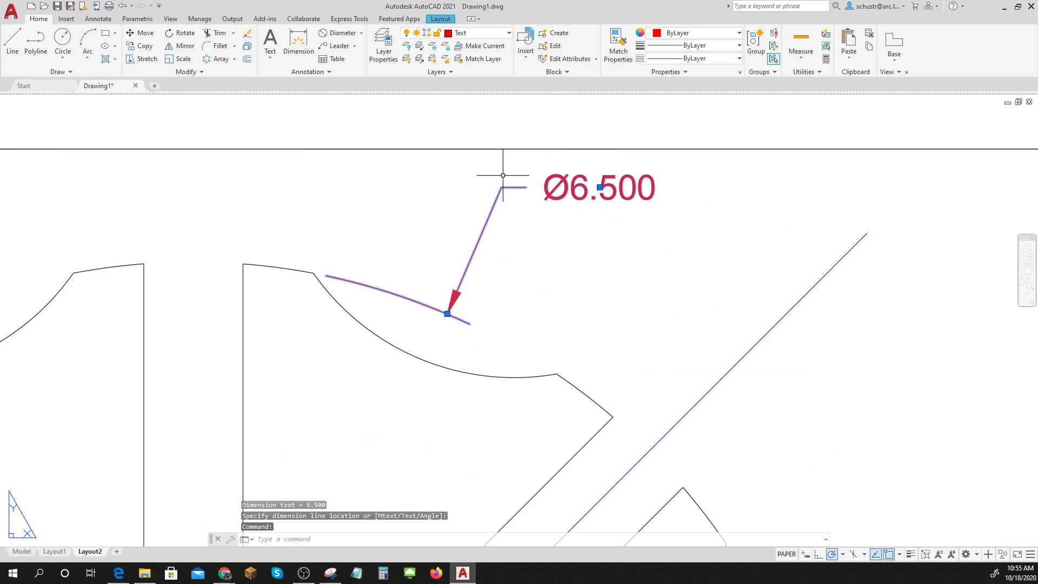
- Change the diameter dimension's style from Mech XXX to Mech XX so it reads Ø6.50
{"action": "right_click", "coordinate": [614, 199]}
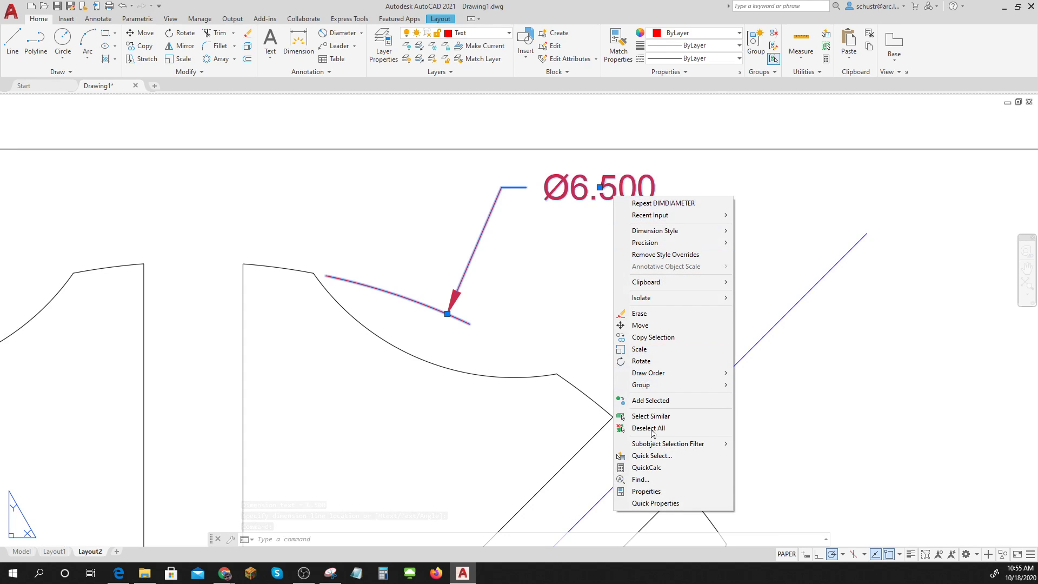
{"action": "left_click", "coordinate": [646, 491]}
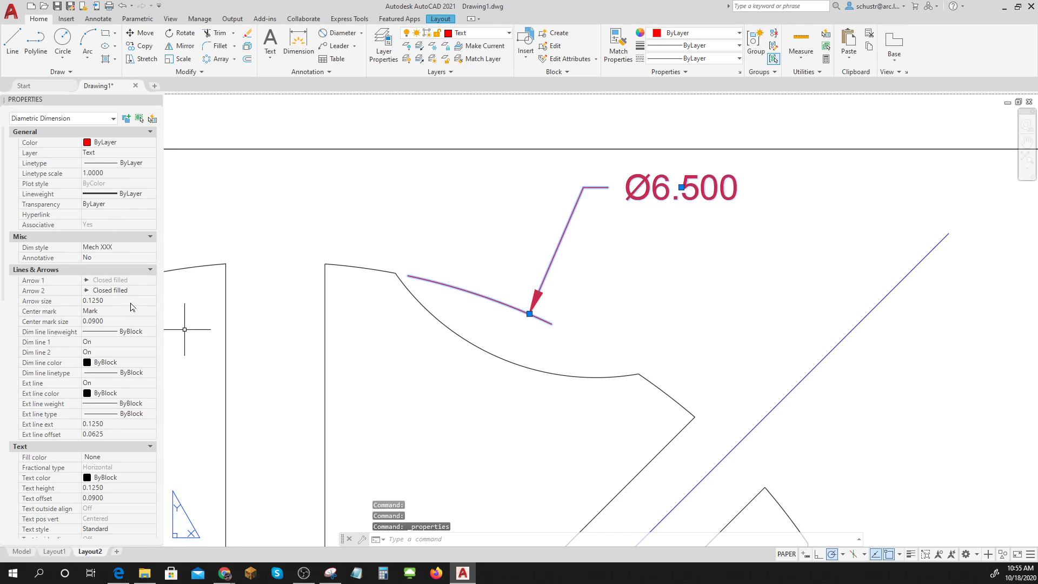
{"action": "left_click", "coordinate": [133, 248]}
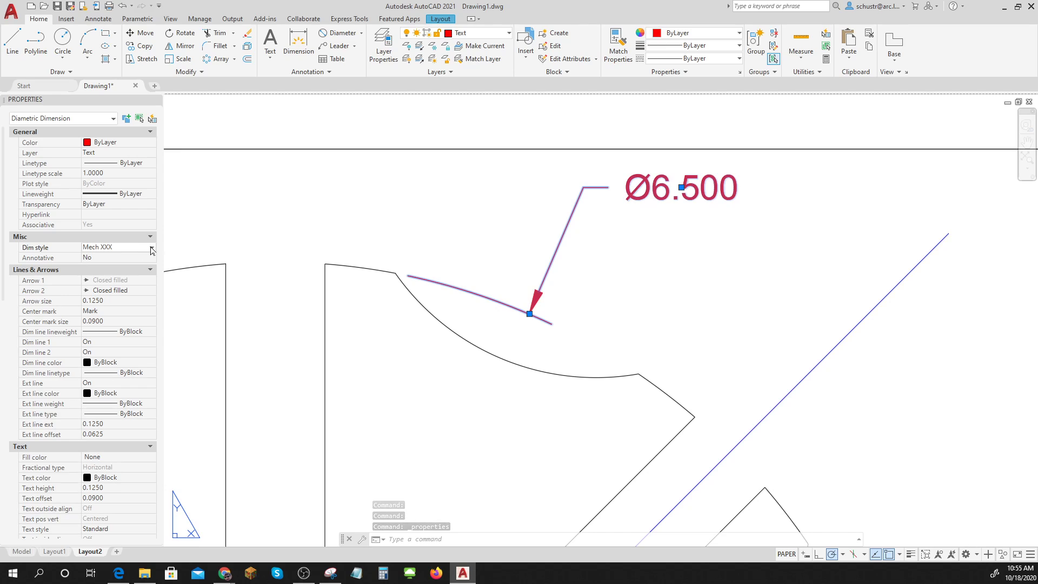
{"action": "left_click", "coordinate": [152, 249]}
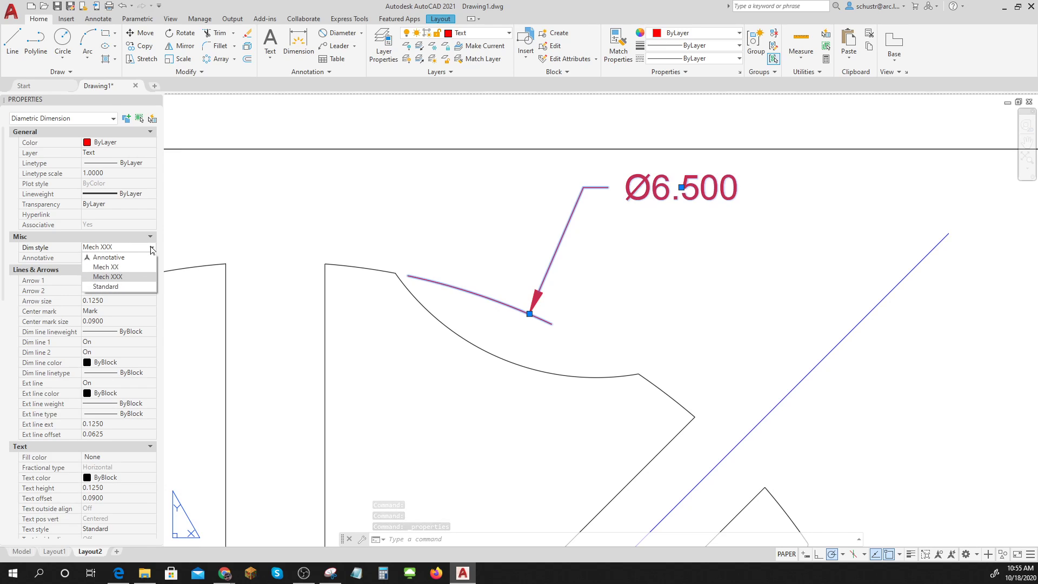
{"action": "left_click", "coordinate": [131, 267]}
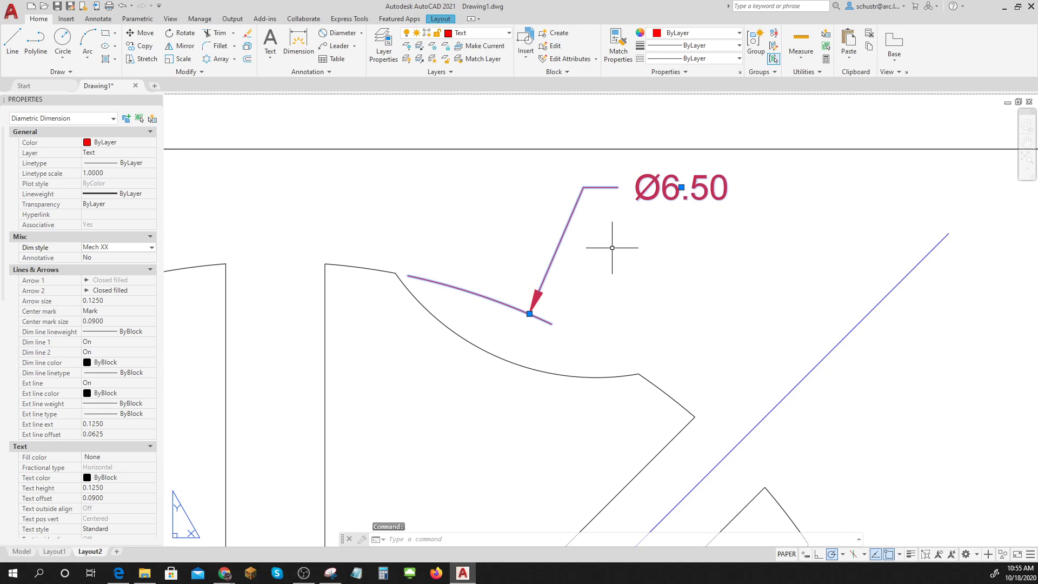
{"action": "key", "text": "Escape"}
{"action": "key", "text": "Escape"}
{"action": "key", "text": "Escape"}
{"action": "scroll", "coordinate": [640, 271], "scroll_direction": "down", "scroll_amount": 2}
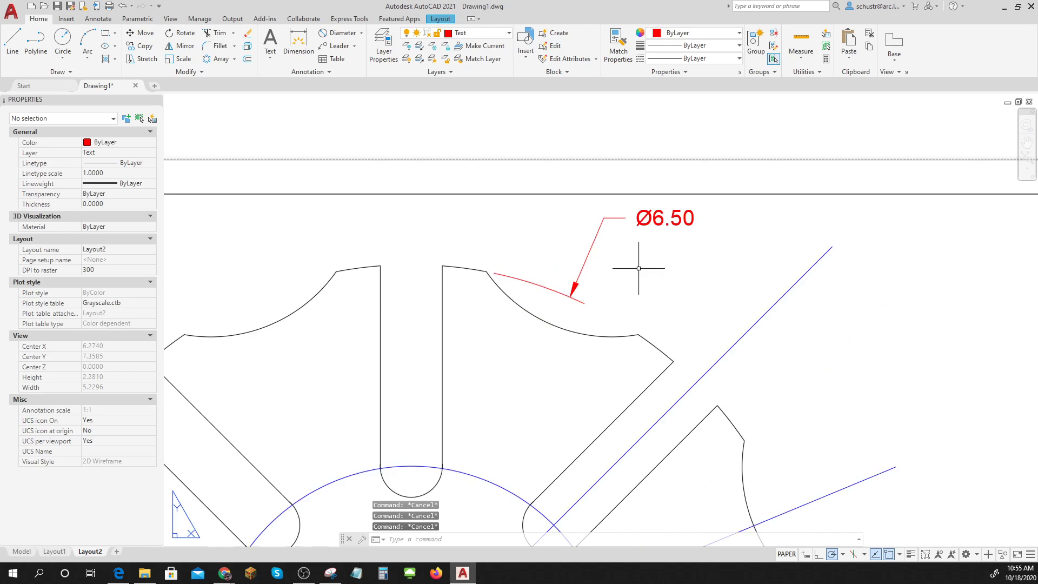
{"action": "scroll", "coordinate": [640, 272], "scroll_direction": "down", "scroll_amount": 4}
{"action": "middle_click_drag", "start_coordinate": [646, 285], "coordinate": [514, 267]}
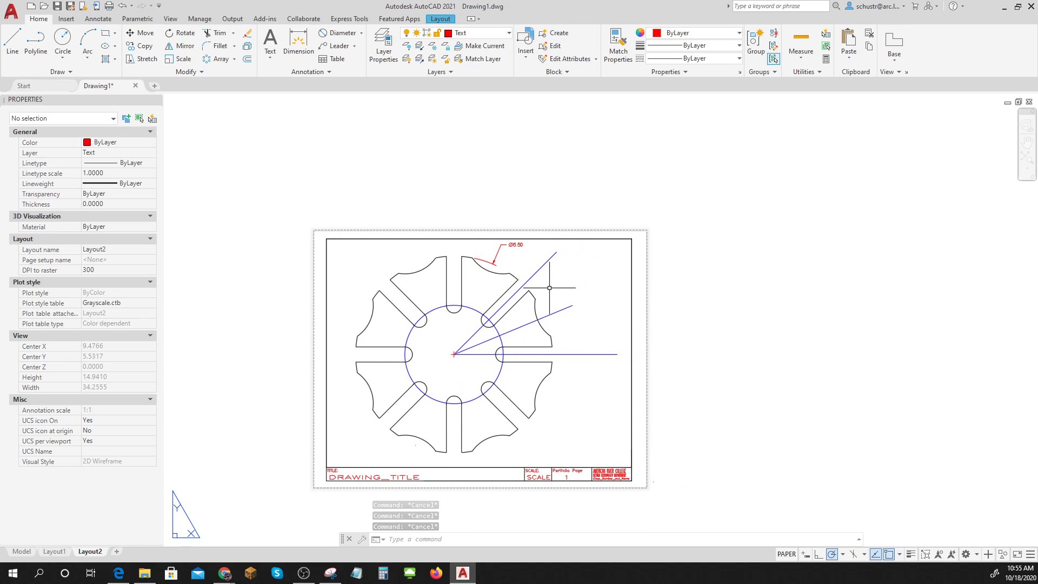